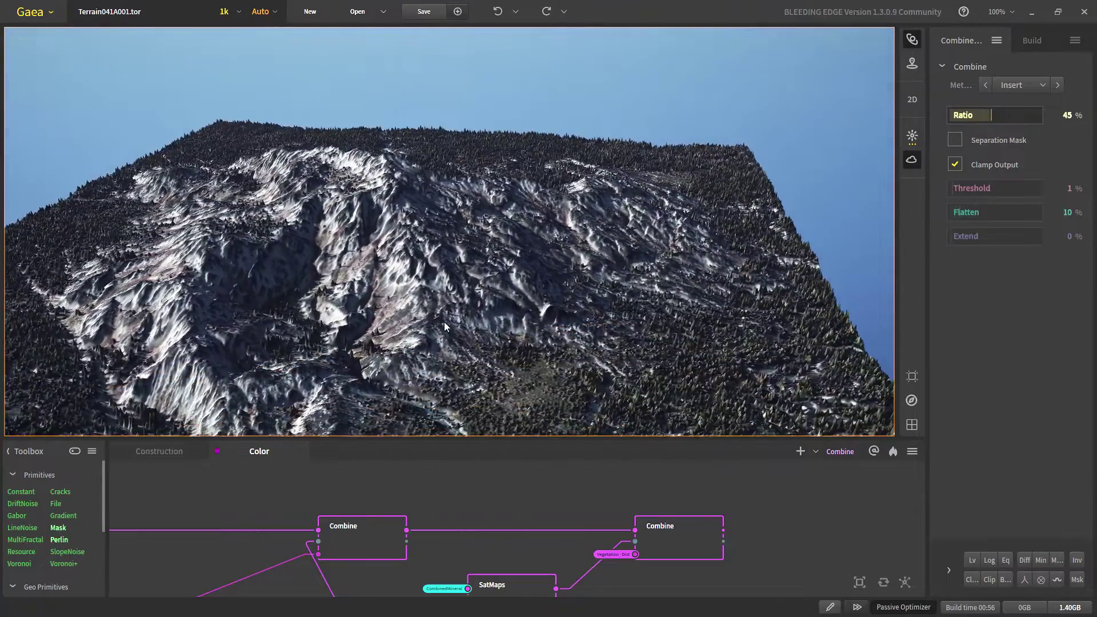
- Display the Mountain node's terrain from the Construction graph and turn off the atmosphere in the 3D view
drag(349, 326, 392, 405)
click(147, 449)
middle_drag(291, 513, 514, 529)
scroll(341, 532, up, 5)
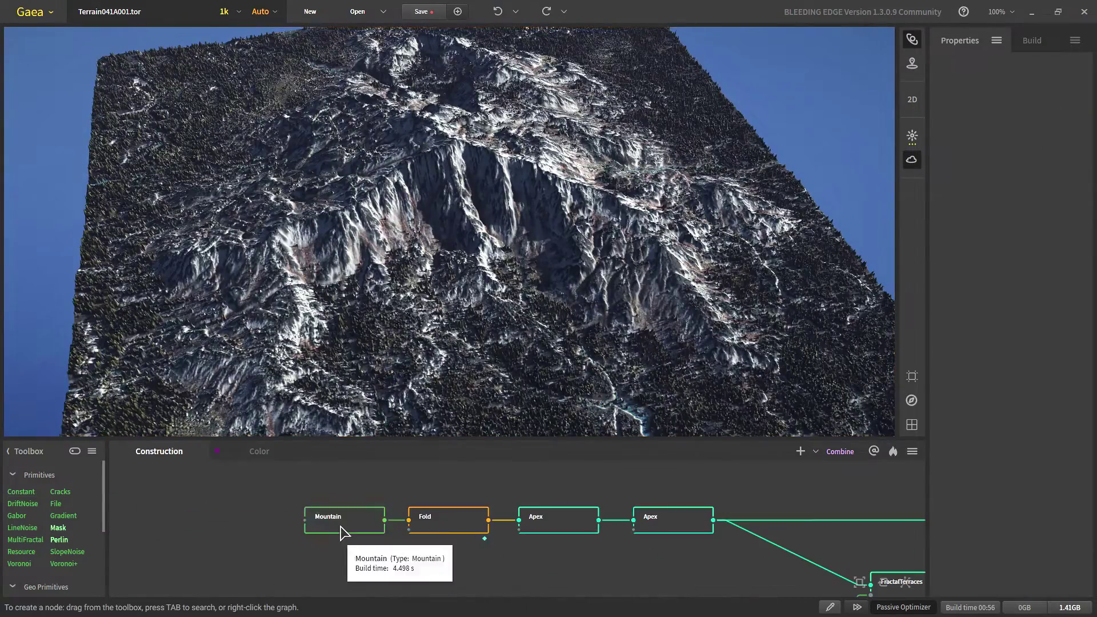
click(341, 532)
drag(416, 400, 433, 330)
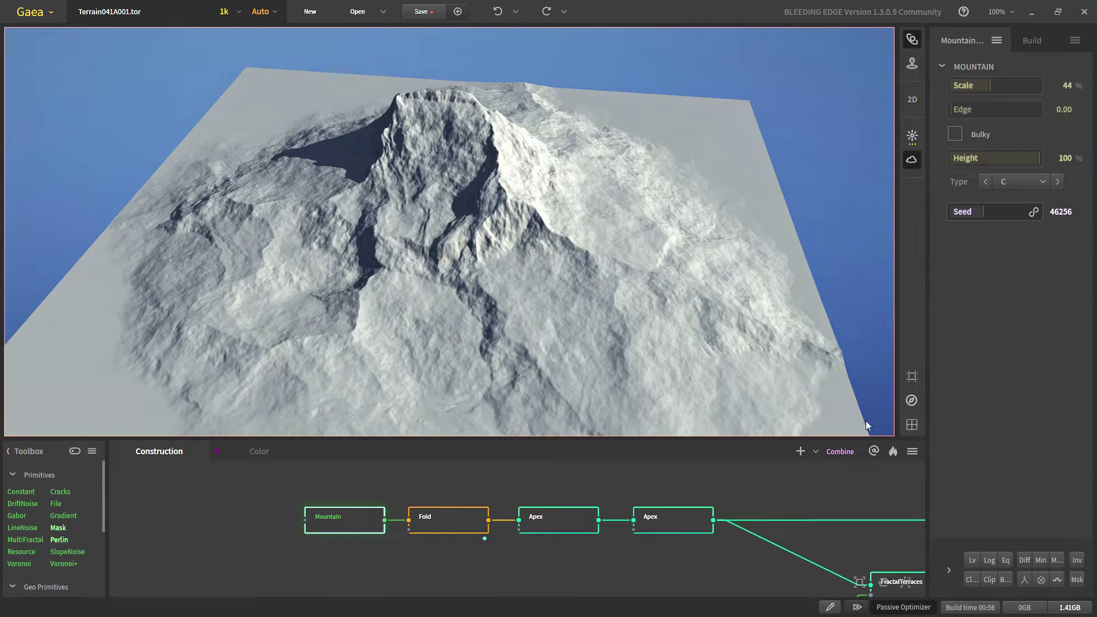
click(909, 166)
middle_drag(570, 293, 503, 207)
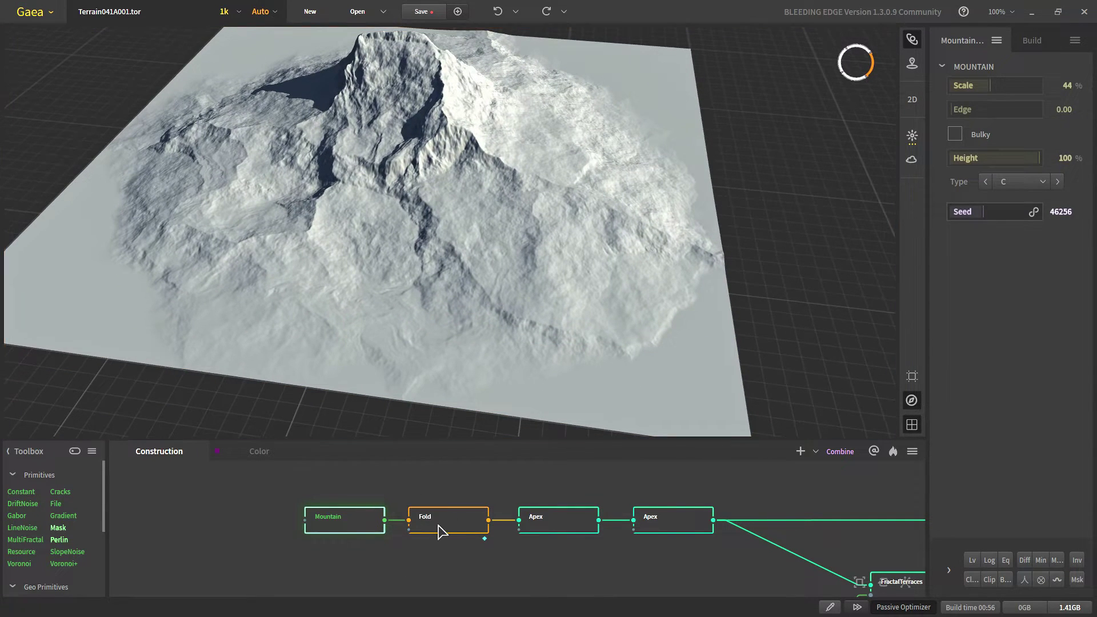
- Display the Fold node and compare its terrain with the Min modifier off and on
click(440, 529)
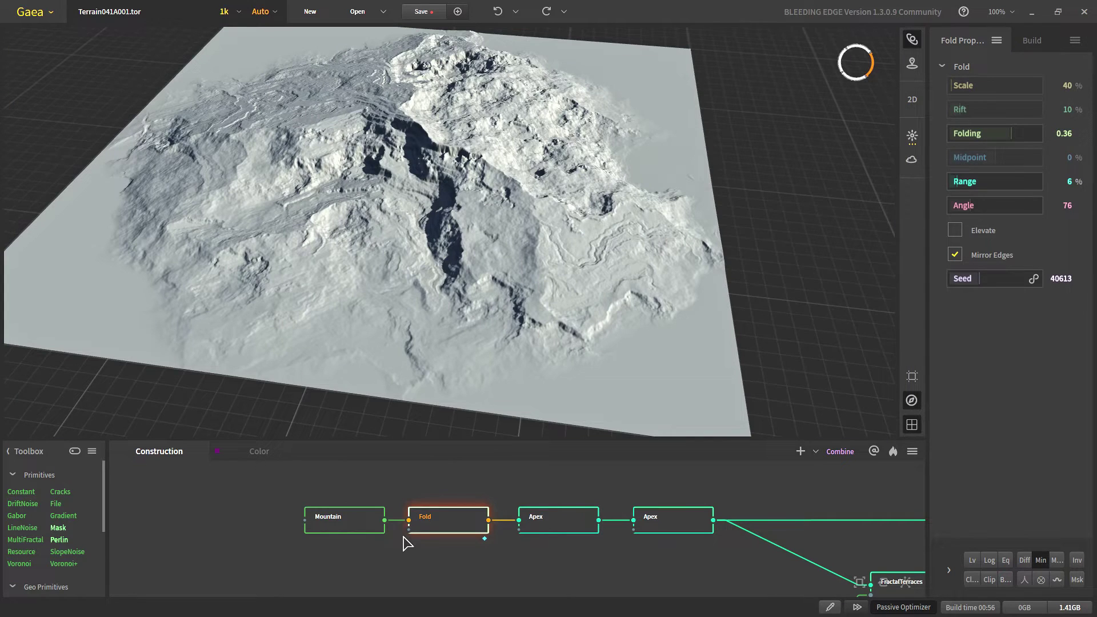
click(1037, 562)
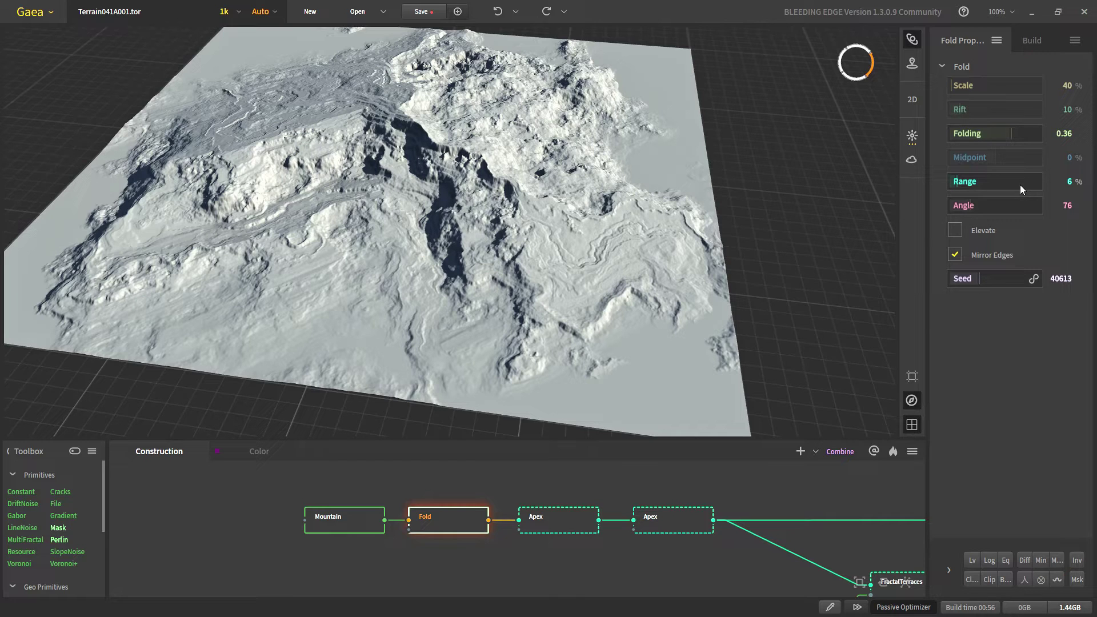
click(1041, 560)
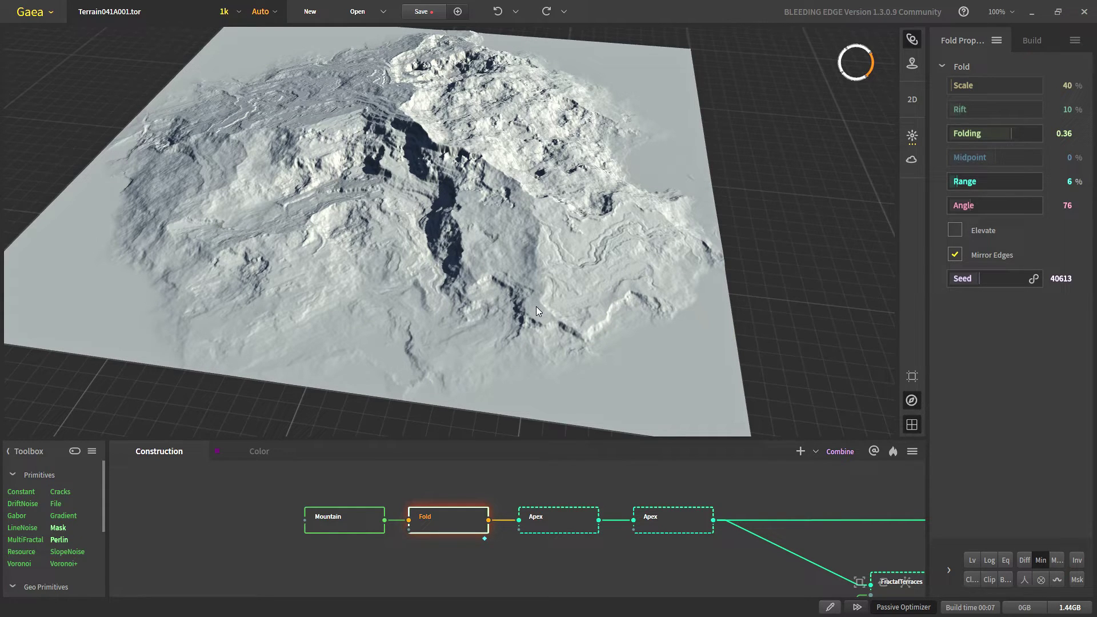
drag(536, 307, 502, 343)
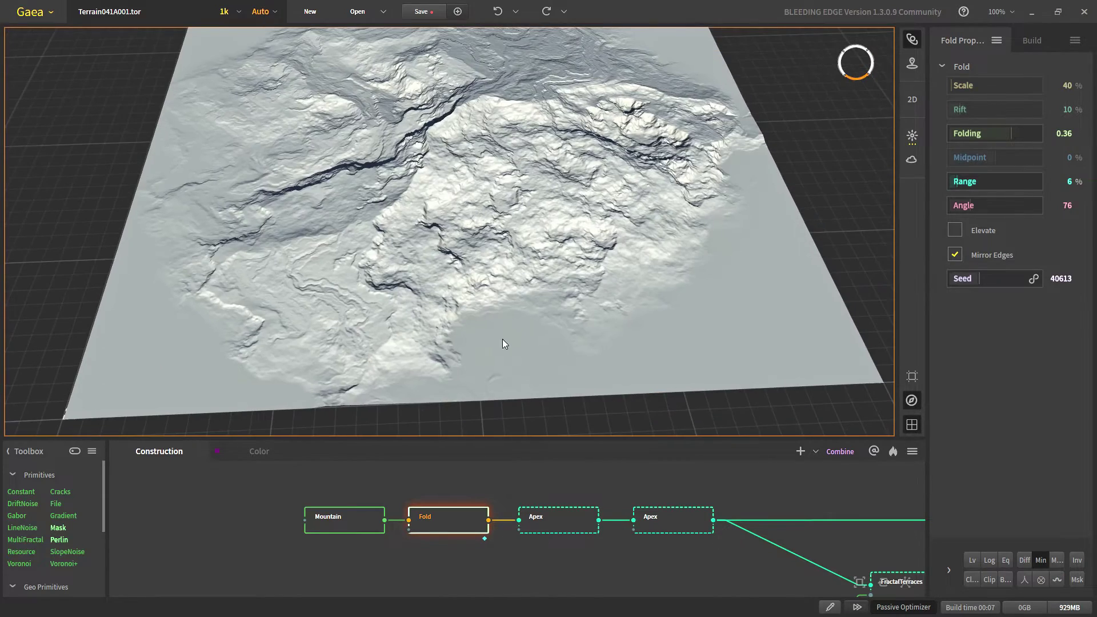
drag(502, 232, 434, 270)
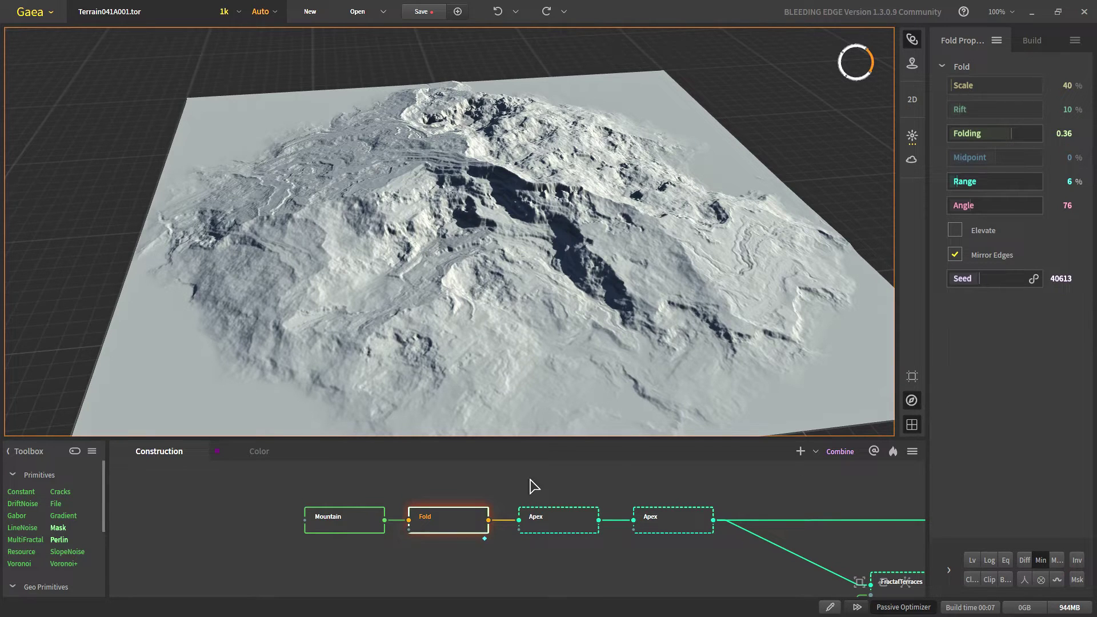
- Display the first Apex node and examine its slanted cliff faces from several angles
click(554, 517)
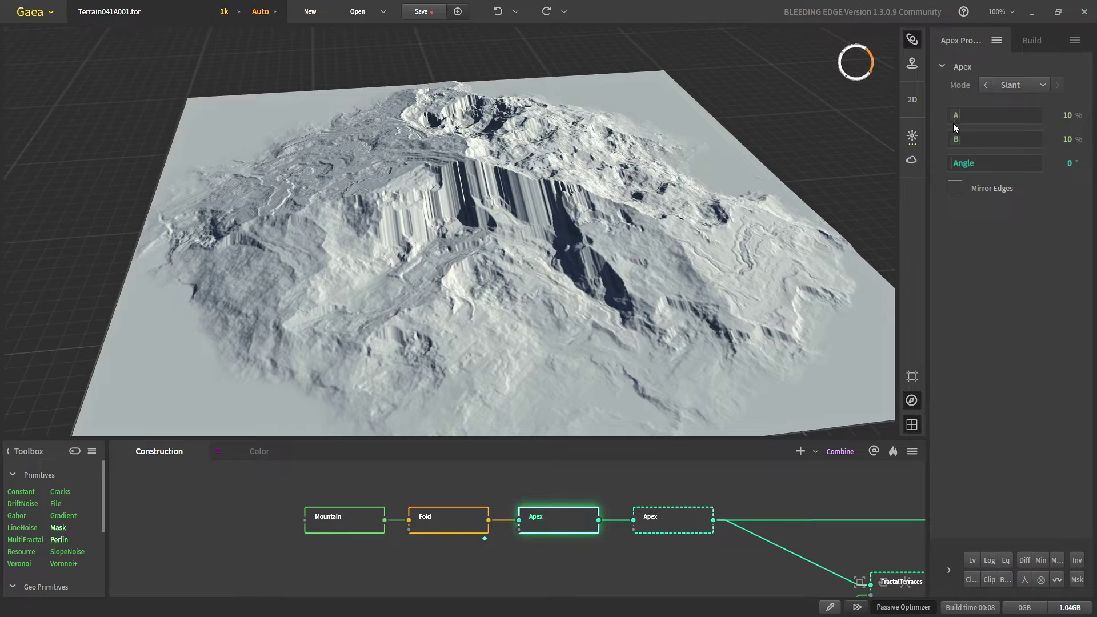
scroll(458, 183, up, 5)
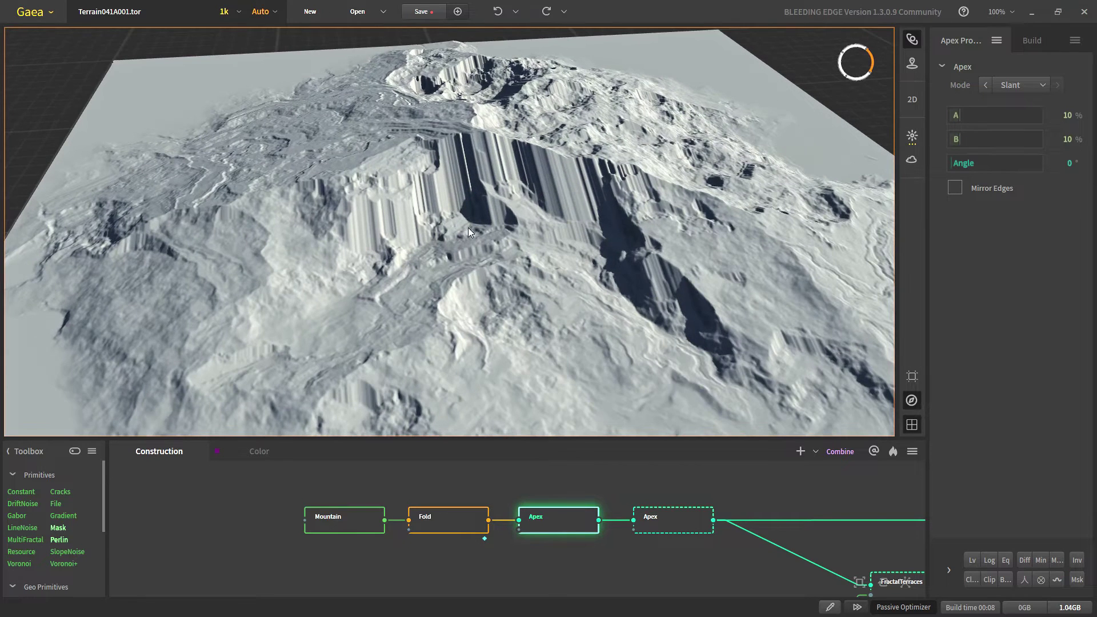
scroll(524, 198, up, 3)
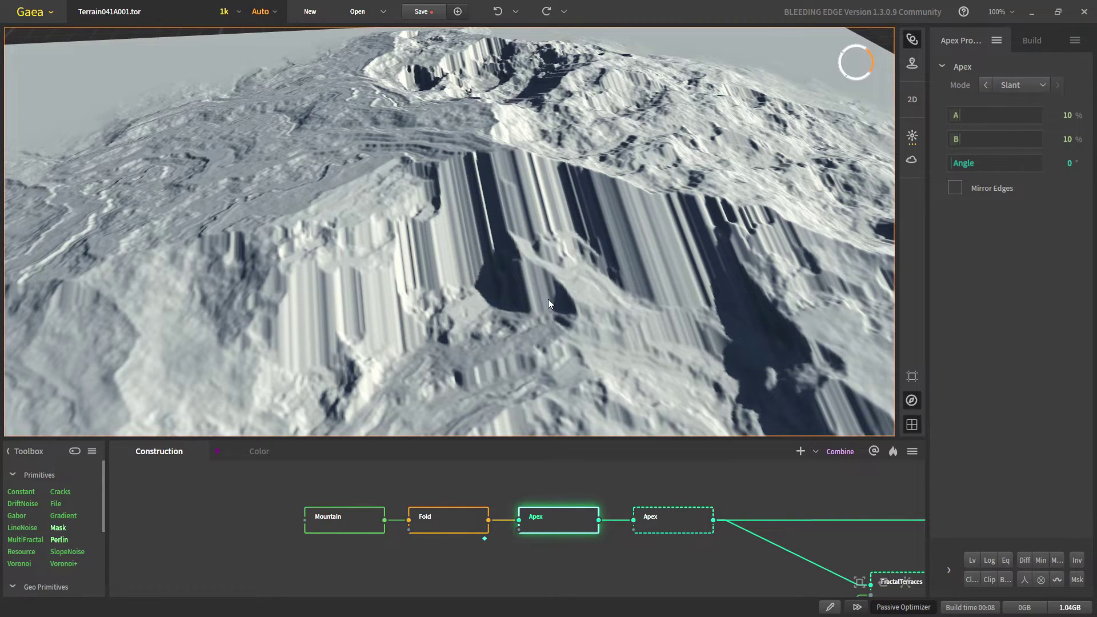
scroll(427, 276, down, 3)
drag(427, 276, 311, 258)
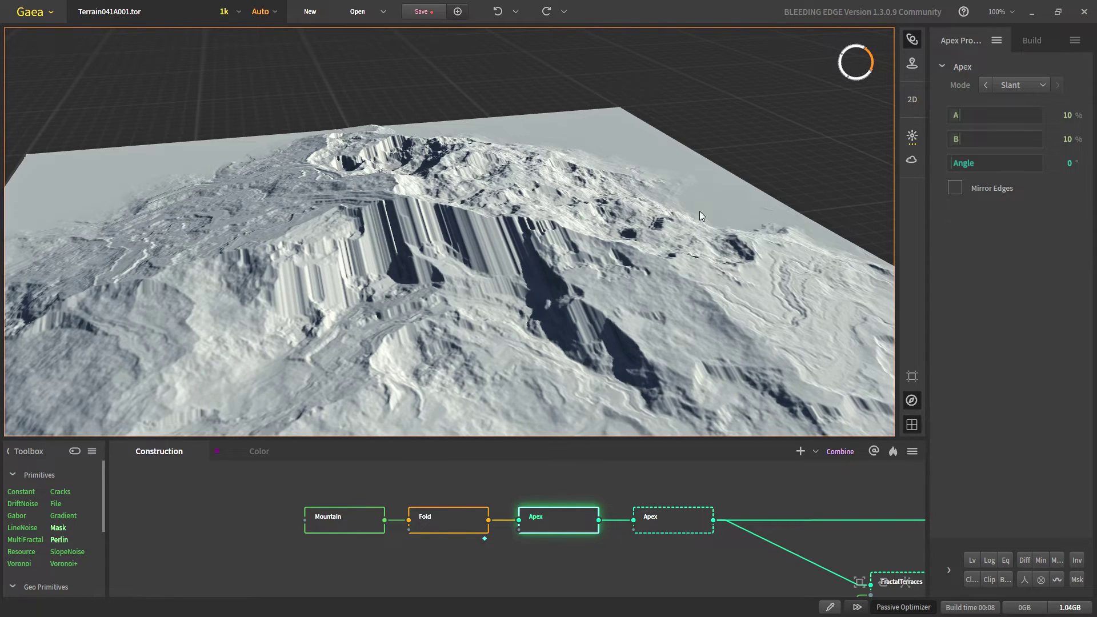
drag(335, 245, 466, 216)
scroll(390, 254, up, 2)
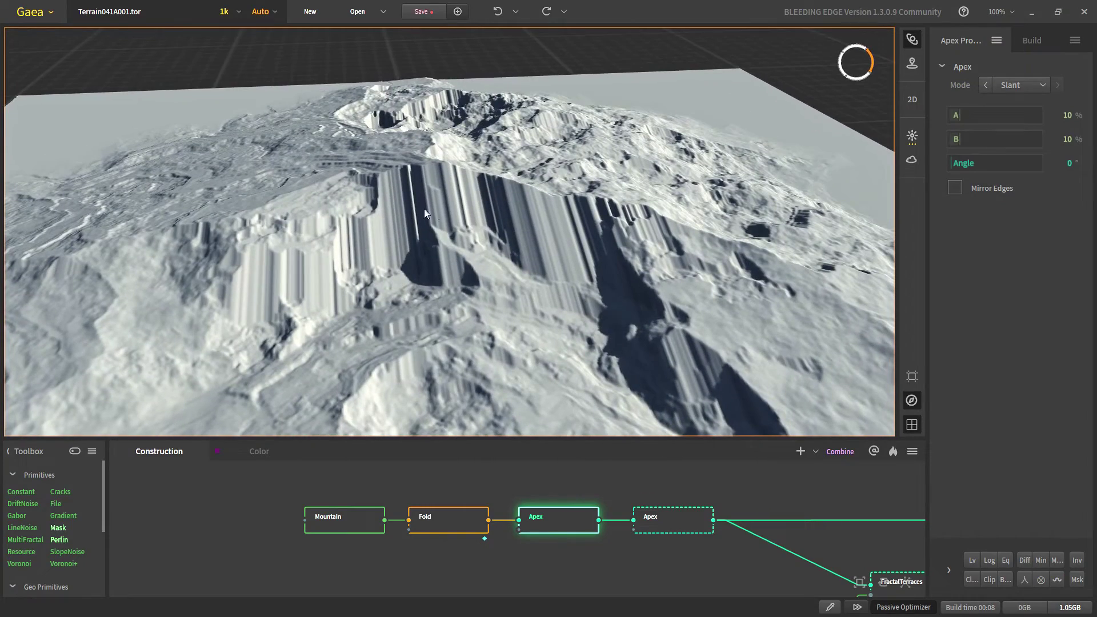
drag(335, 299, 440, 246)
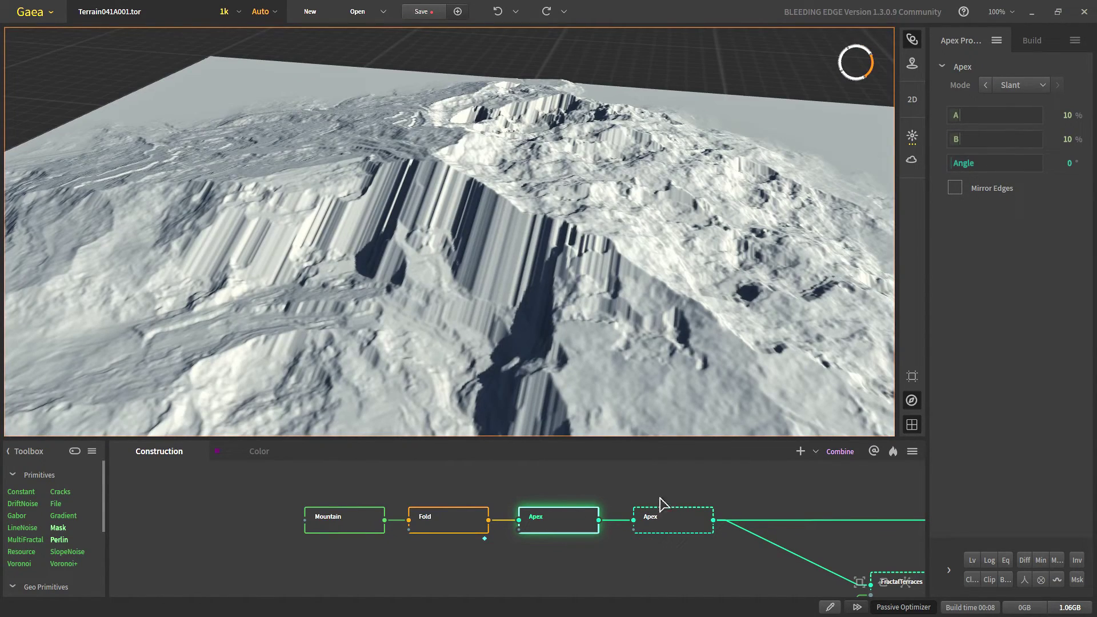
- Display the second Apex node and examine its effect on the different sides of the mountain
click(663, 529)
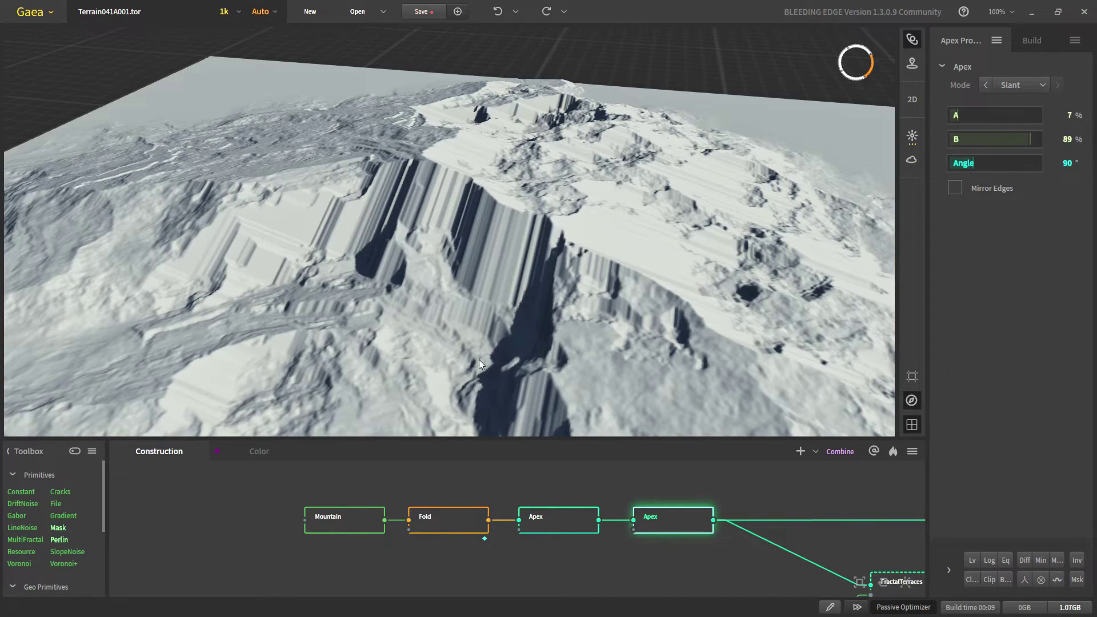
drag(479, 360, 437, 341)
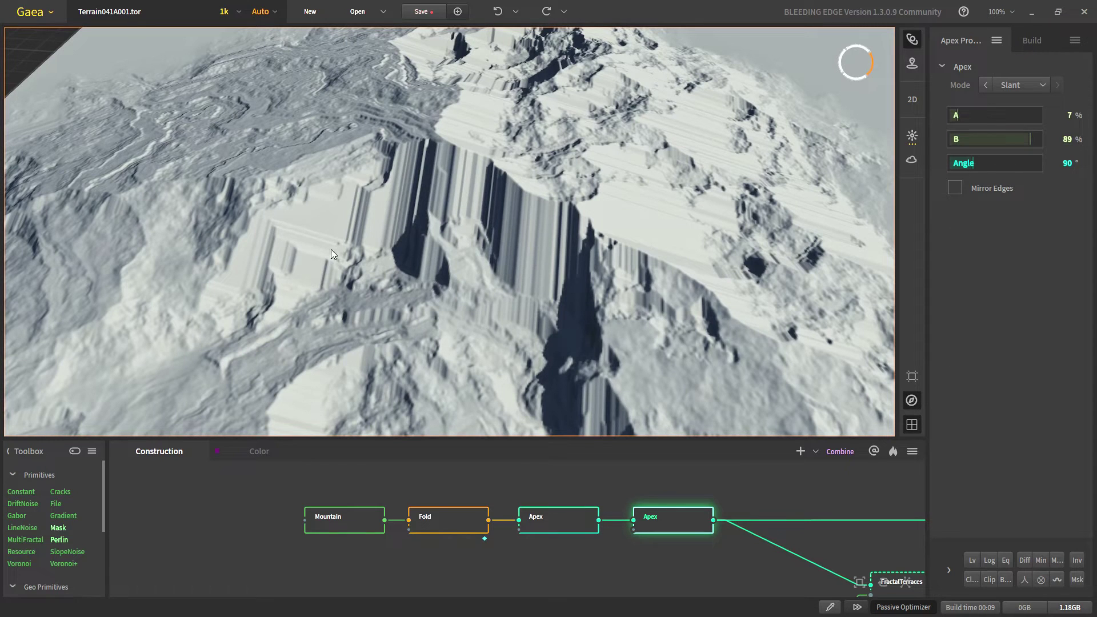
scroll(457, 291, down, 3)
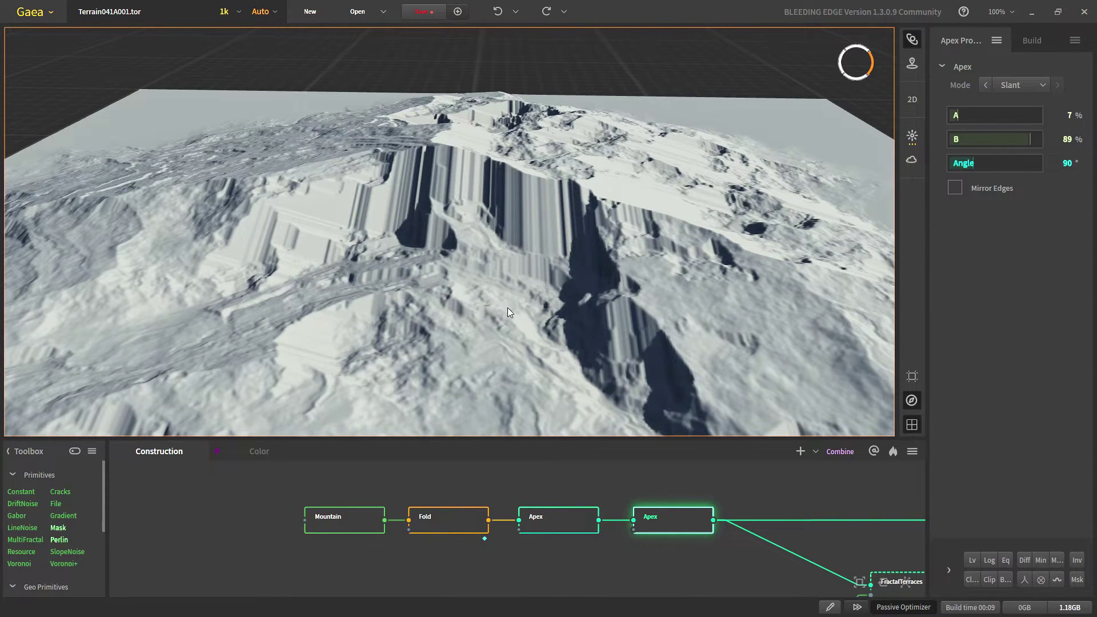
middle_drag(507, 307, 498, 354)
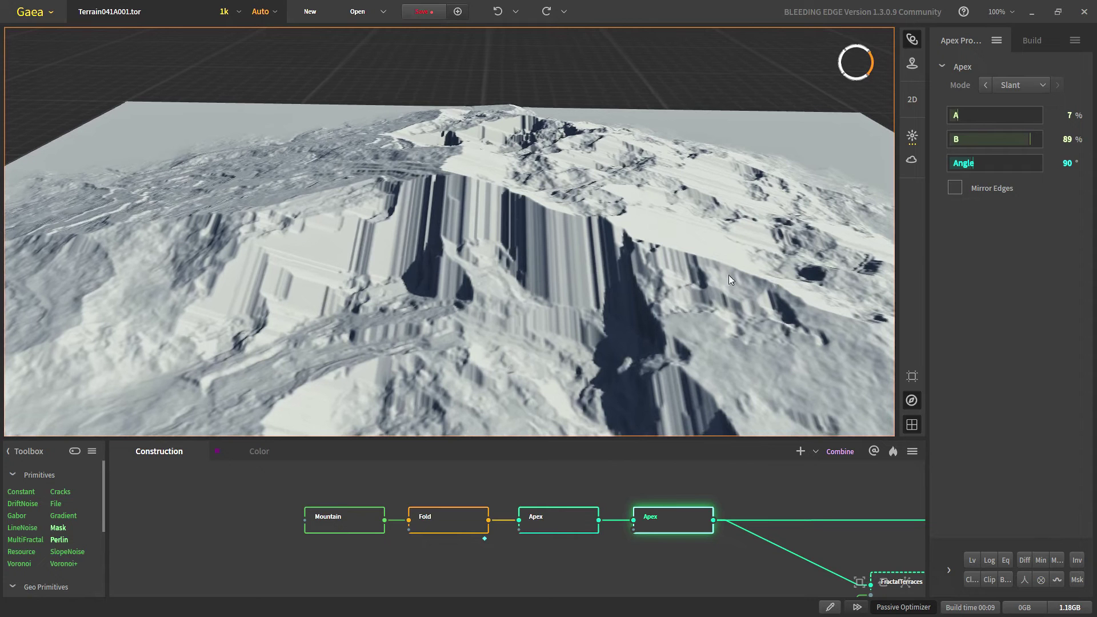
drag(789, 251, 671, 313)
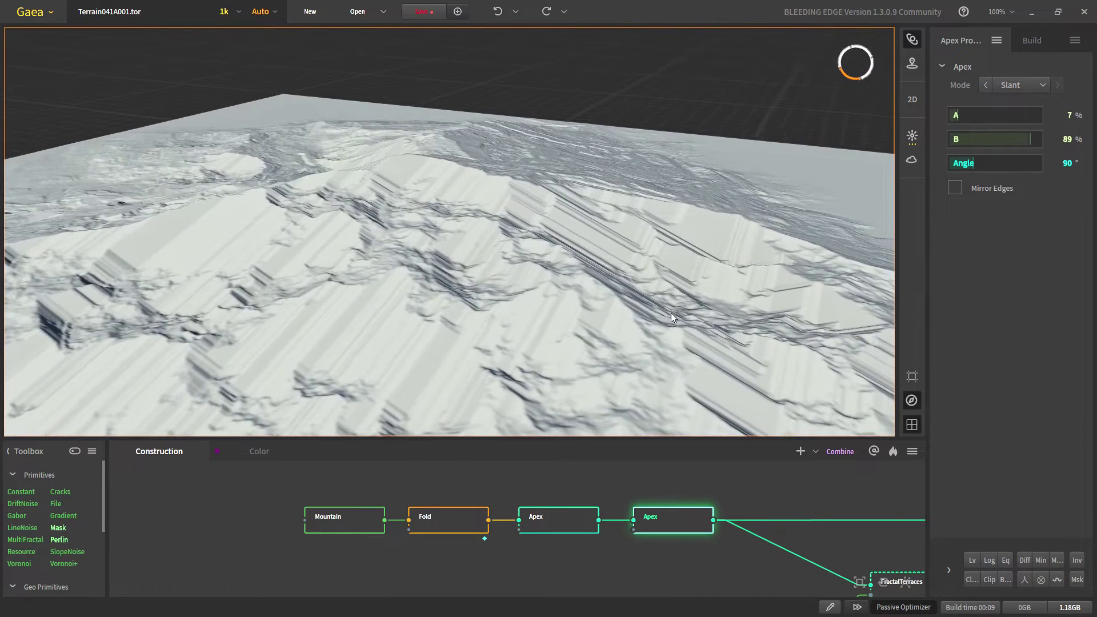
scroll(671, 313, down, 2)
drag(431, 321, 483, 320)
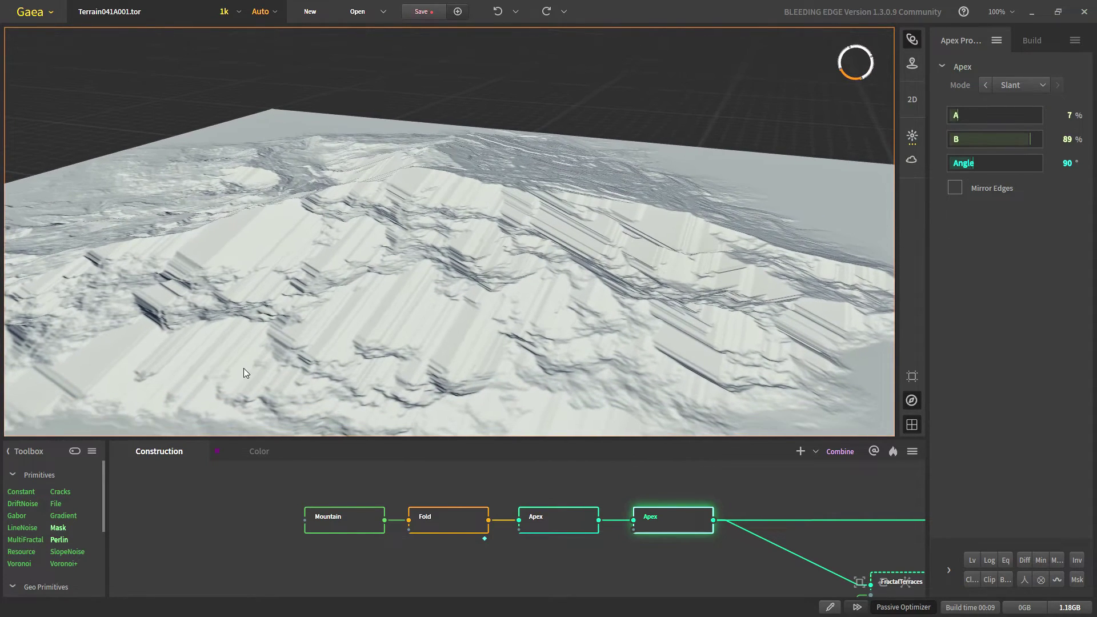
drag(328, 266, 430, 314)
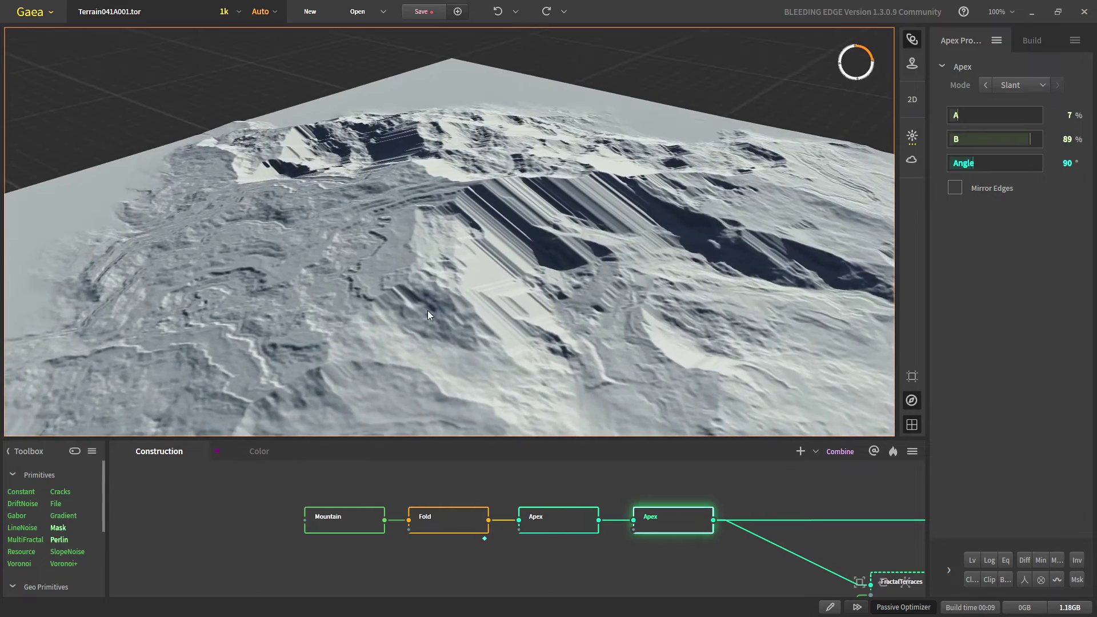
drag(203, 340, 500, 313)
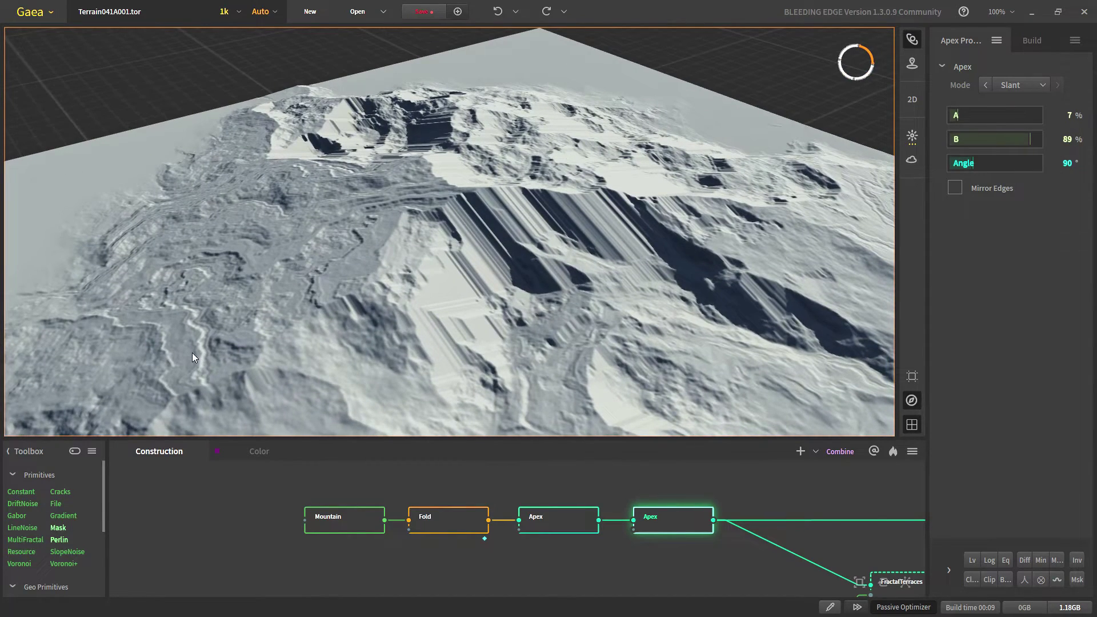
drag(192, 352, 391, 250)
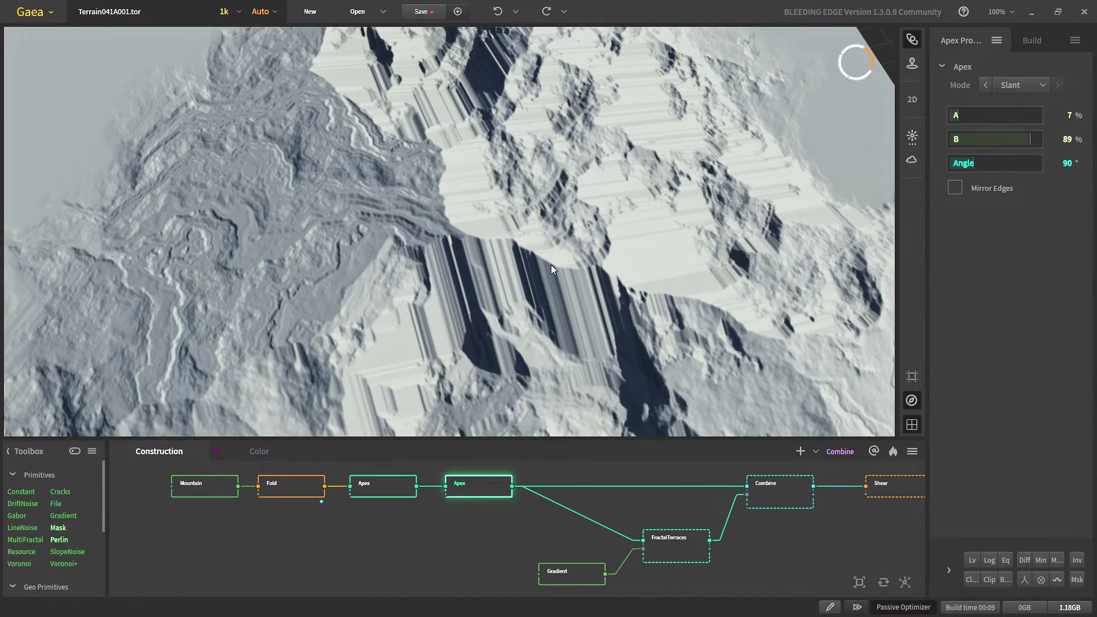
- Disconnect the Gradient node from FractalTerraces and view the terracing on the cliffs
drag(551, 266, 478, 334)
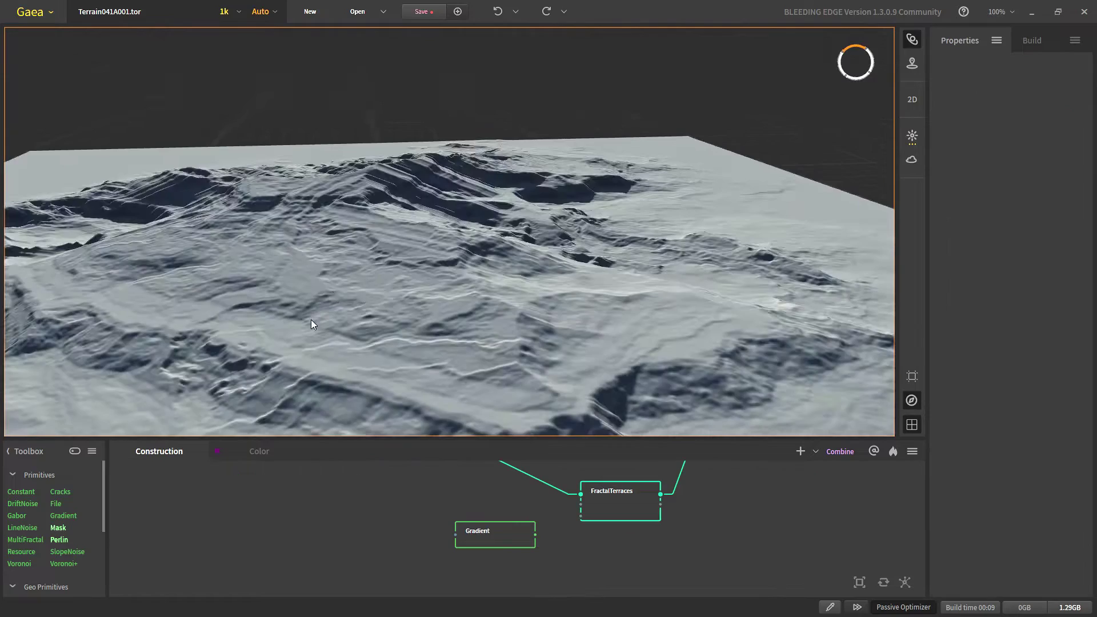
drag(311, 320, 327, 281)
scroll(396, 274, up, 3)
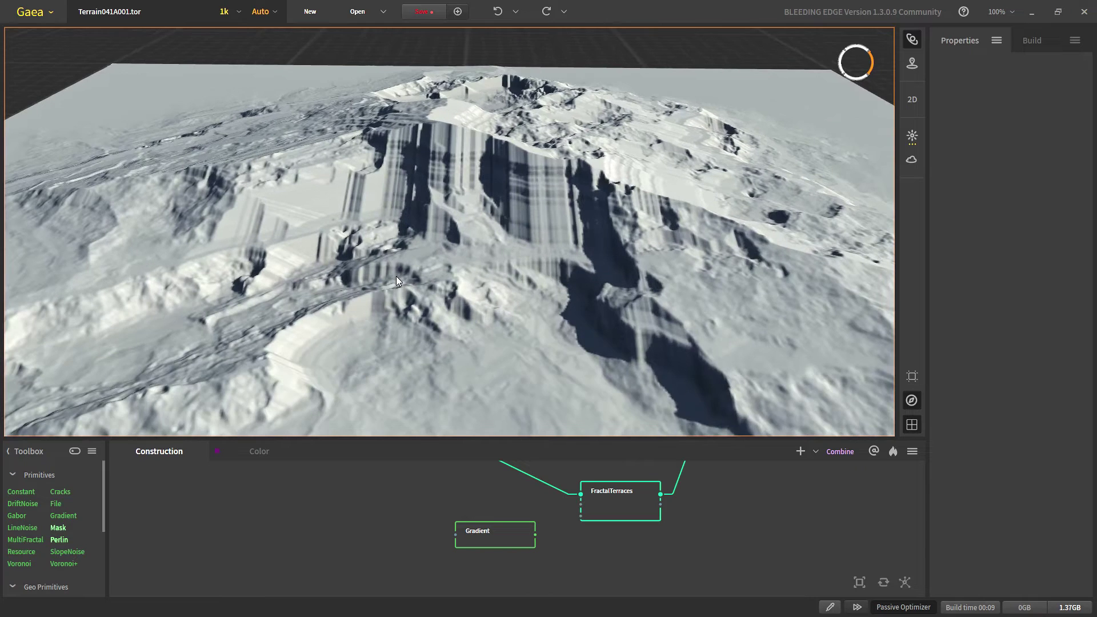
scroll(397, 276, down, 2)
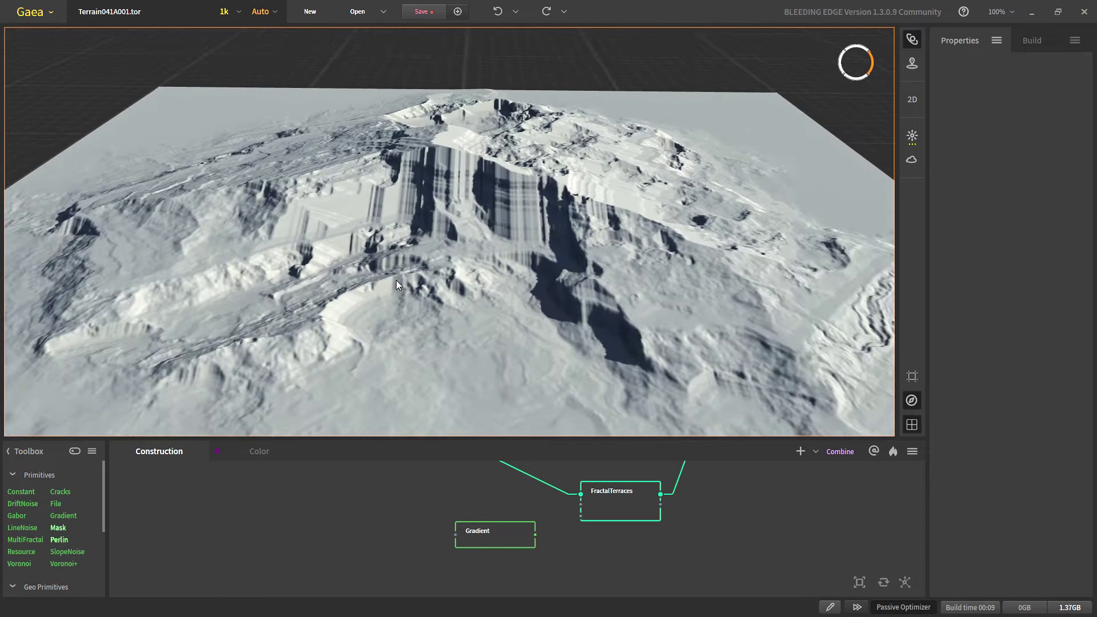
- Compare the FractalTerraces output with the second Apex node and check the effect of its Min modifier
click(611, 515)
middle_drag(533, 466, 534, 514)
scroll(536, 521, down, 1)
click(421, 483)
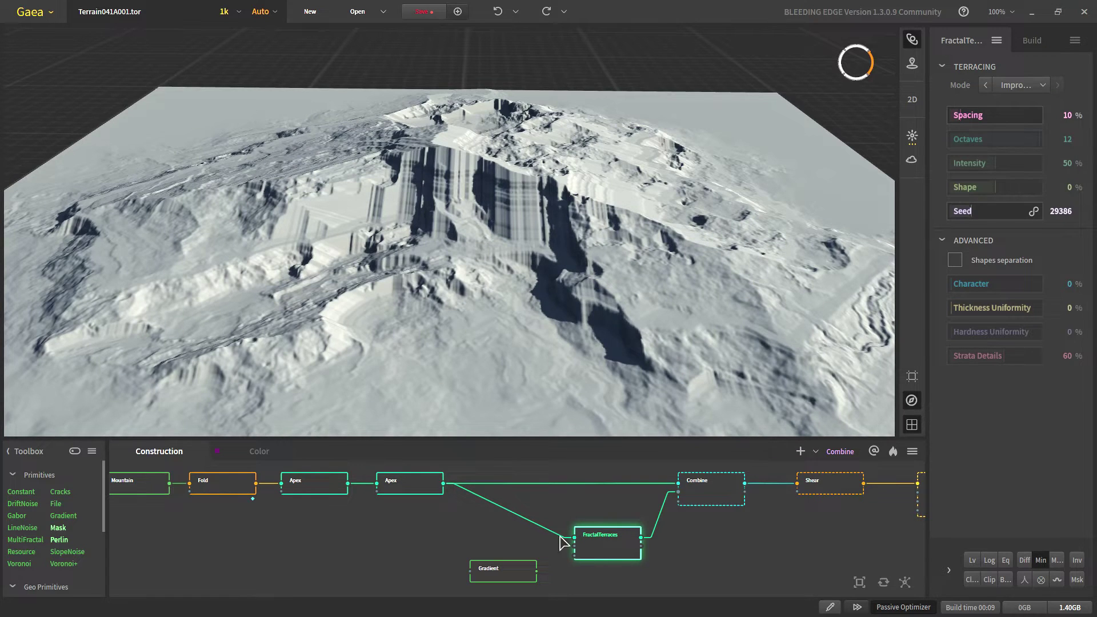
click(422, 489)
click(594, 553)
scroll(532, 310, up, 2)
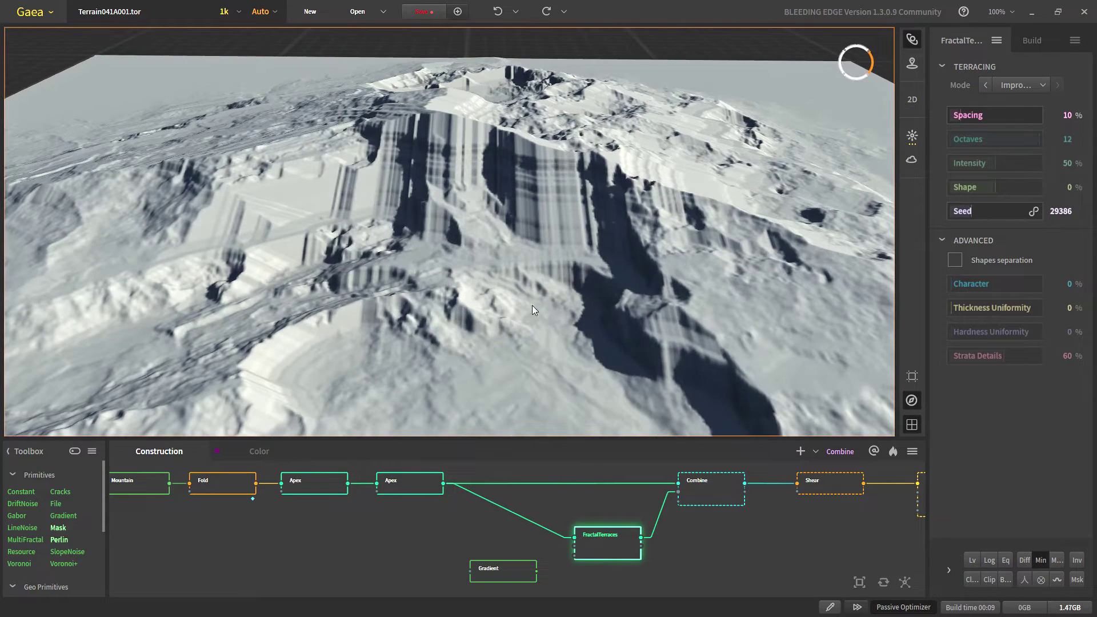
click(1041, 560)
scroll(466, 543, up, 2)
- Connect the Gradient node's output to the second input of FractalTerraces and display the terraced terrain
click(483, 577)
drag(430, 280, 372, 262)
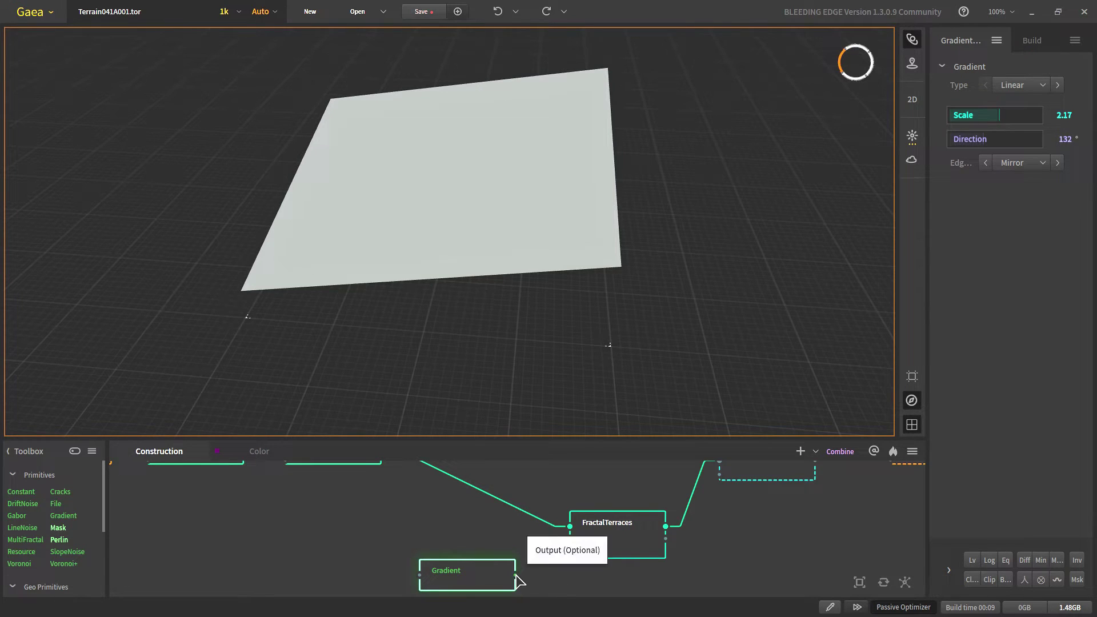
drag(516, 576, 572, 540)
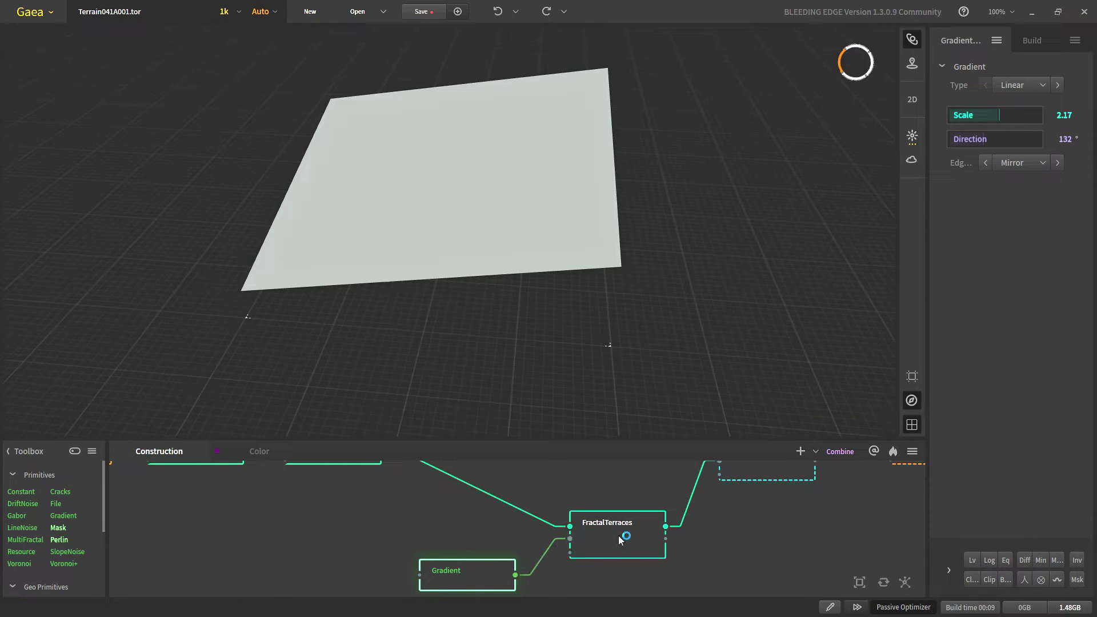
click(618, 543)
drag(378, 360, 478, 335)
scroll(478, 335, up, 3)
scroll(478, 343, up, 3)
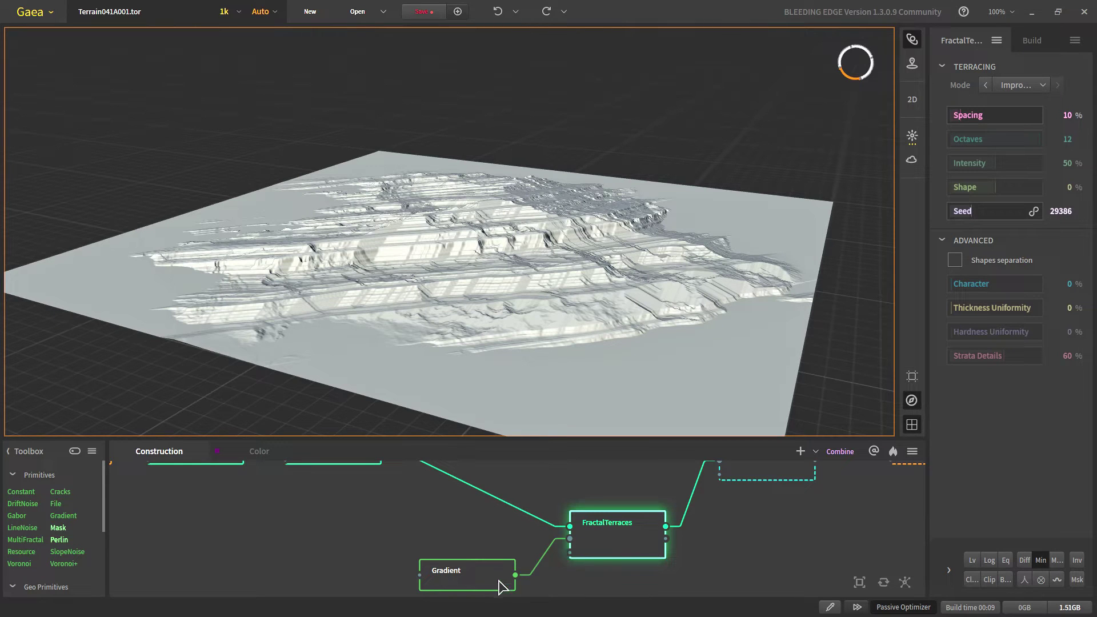
middle_drag(455, 570, 447, 561)
scroll(524, 334, up, 3)
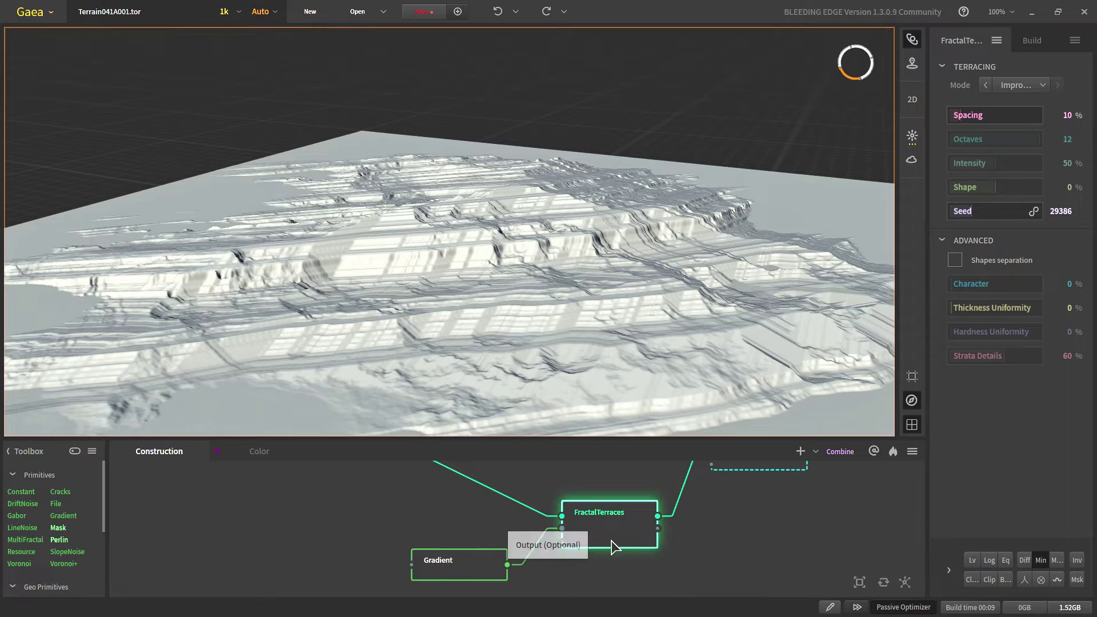
- Try a Gradient direction of 163° with the FractalTerraces preview pinned, and revert the Gradient node
click(469, 572)
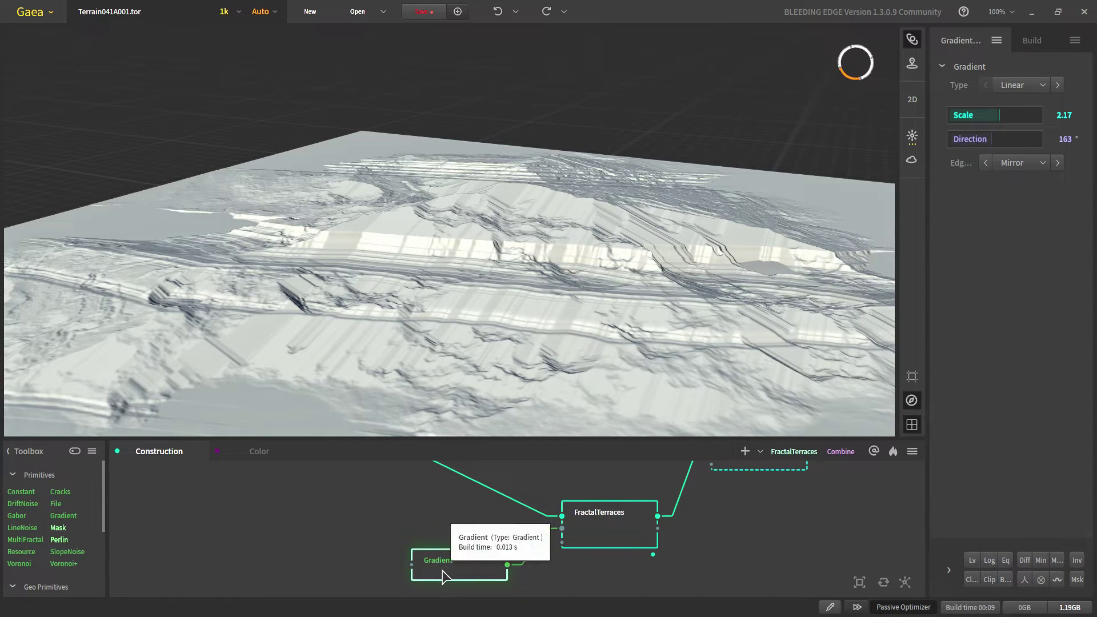
click(991, 48)
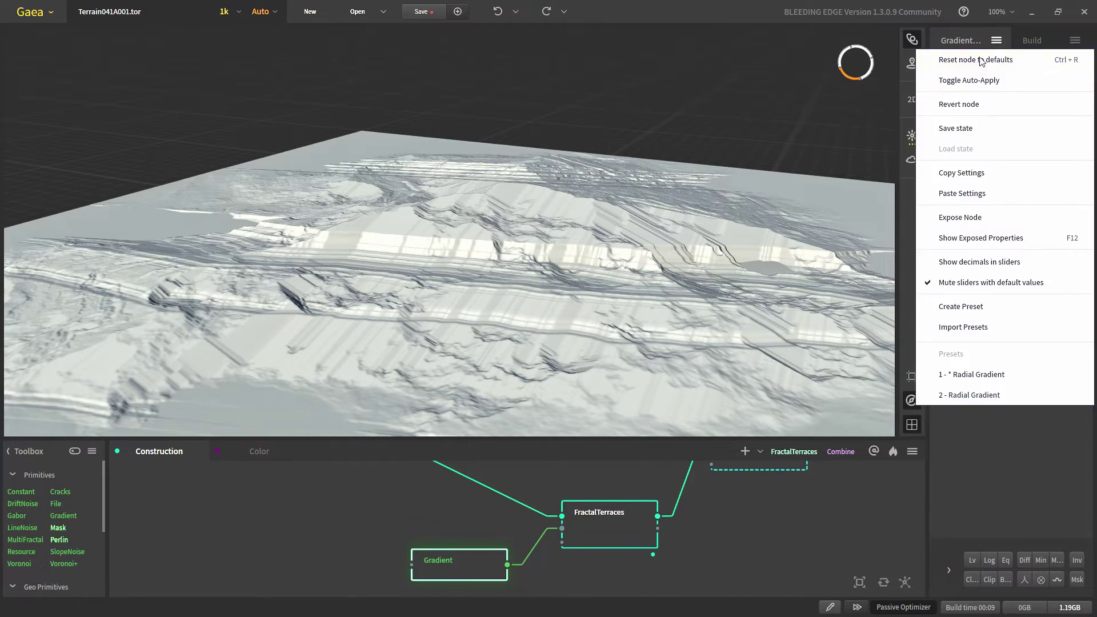
click(979, 116)
click(616, 526)
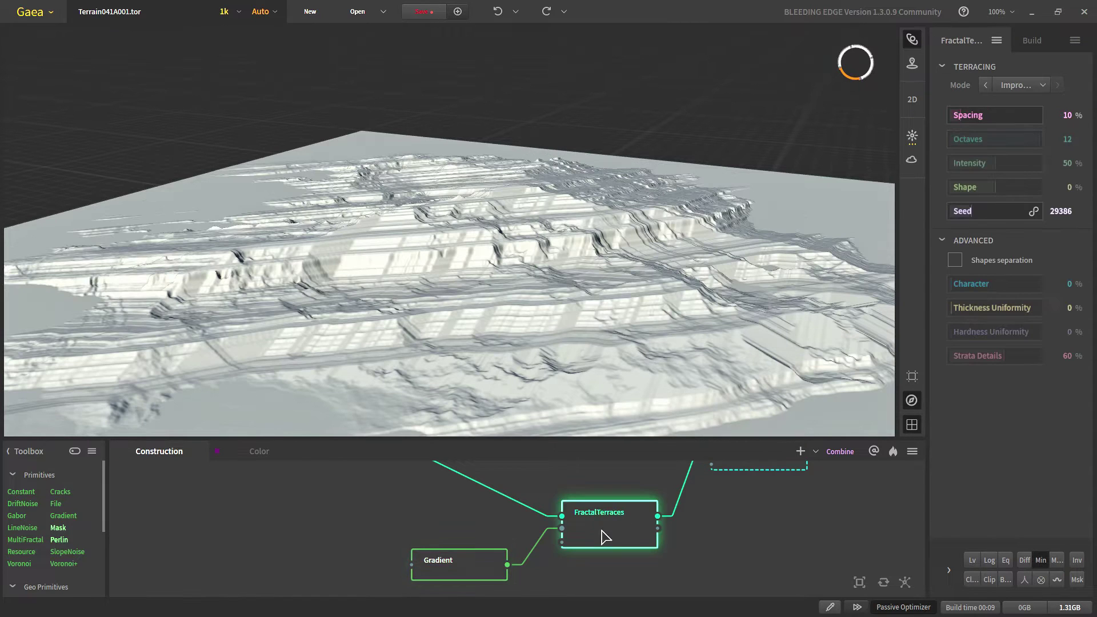
- Compare the FractalTerraces terrain with the second Apex node's output, viewing the terraced slopes from several angles
scroll(602, 574, down, 2)
scroll(433, 343, down, 3)
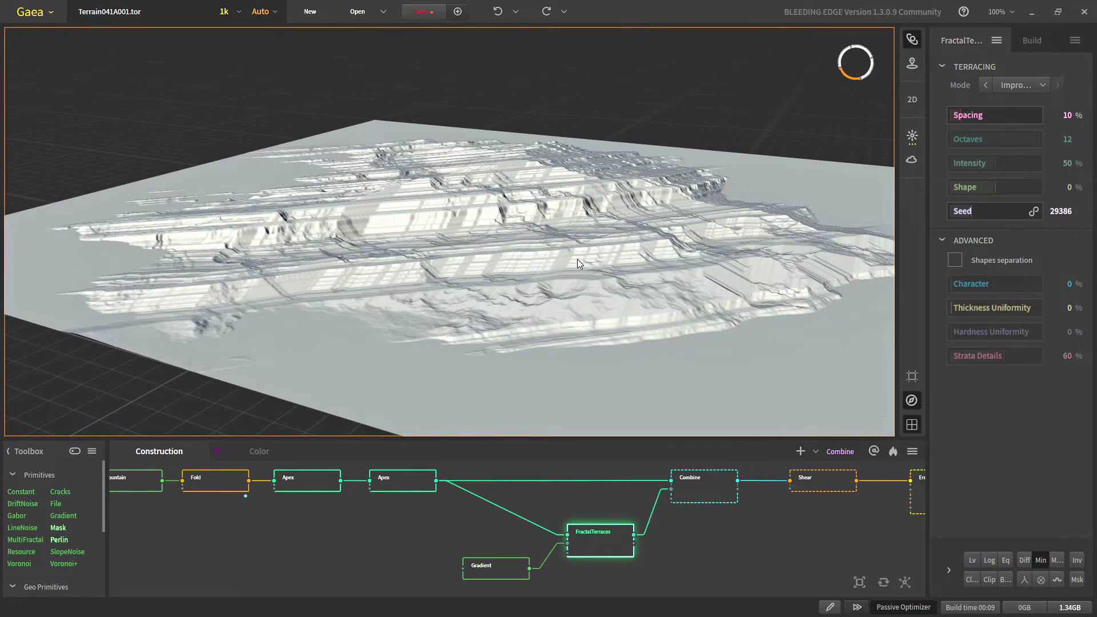
drag(577, 259, 505, 218)
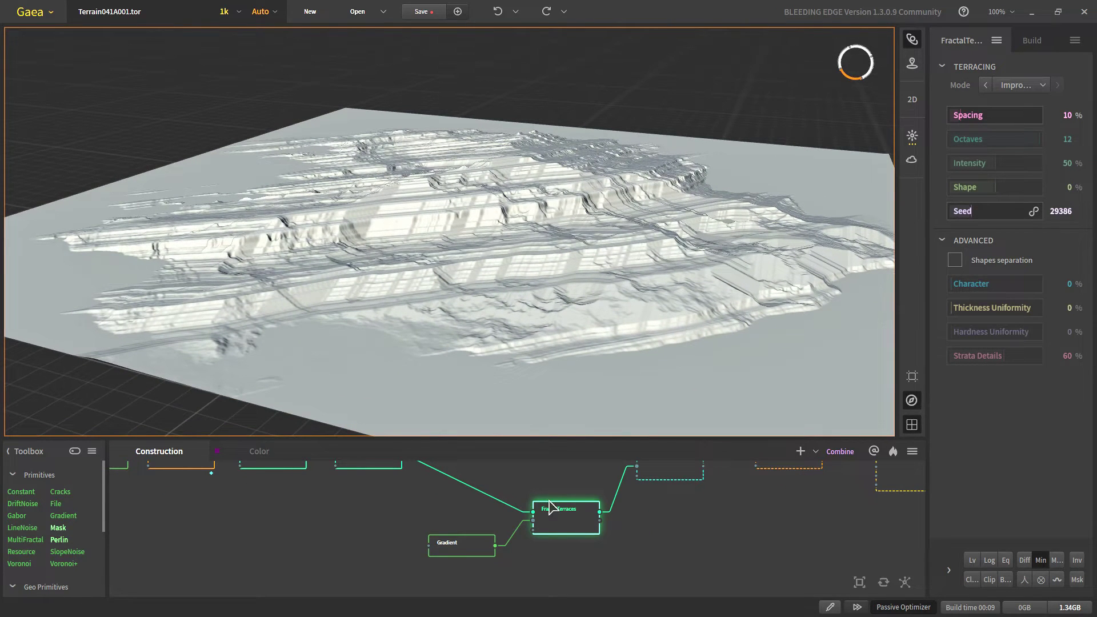
middle_drag(533, 508, 497, 541)
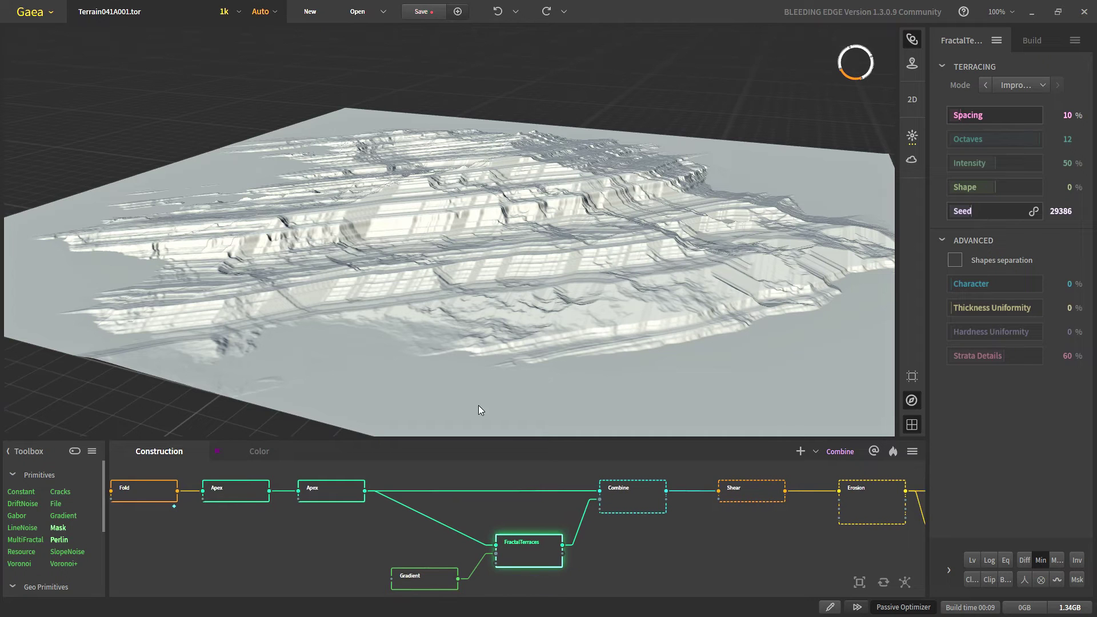
drag(543, 223, 540, 262)
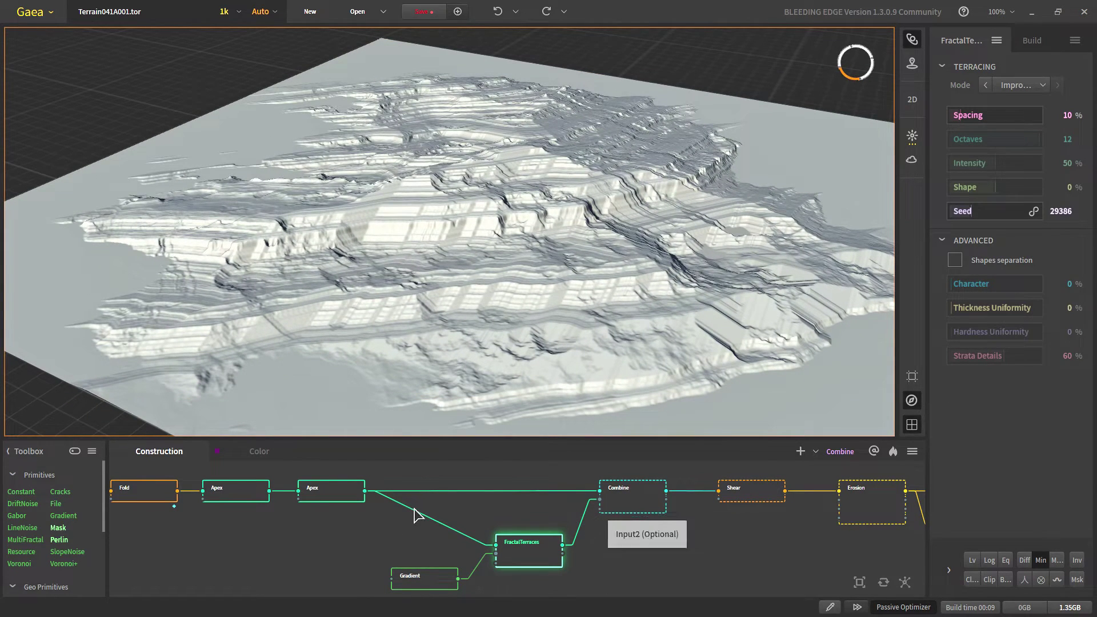
click(343, 496)
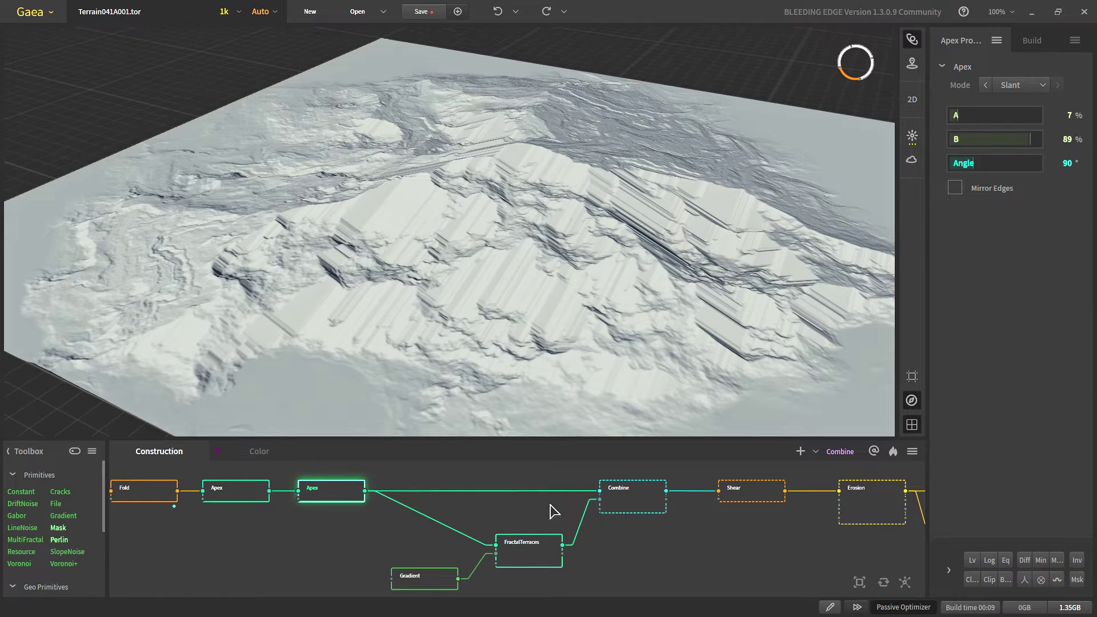
click(626, 501)
click(523, 548)
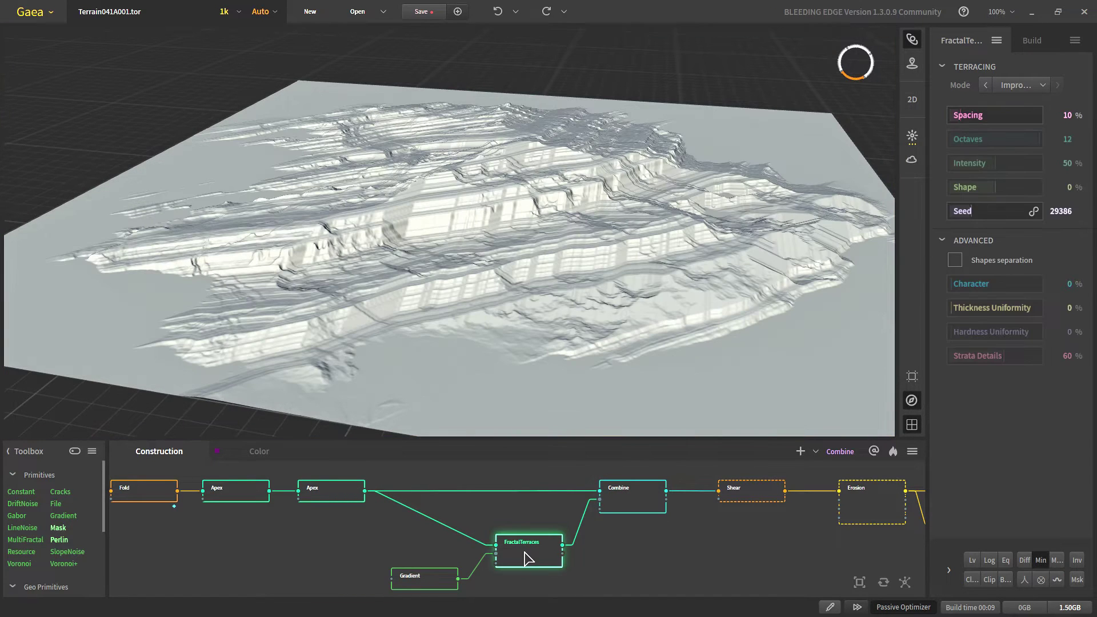
- Display the Combine node's terrain and inspect how the terraces blend with the cliffs from different sides
click(631, 499)
drag(626, 368, 601, 309)
drag(889, 202, 587, 280)
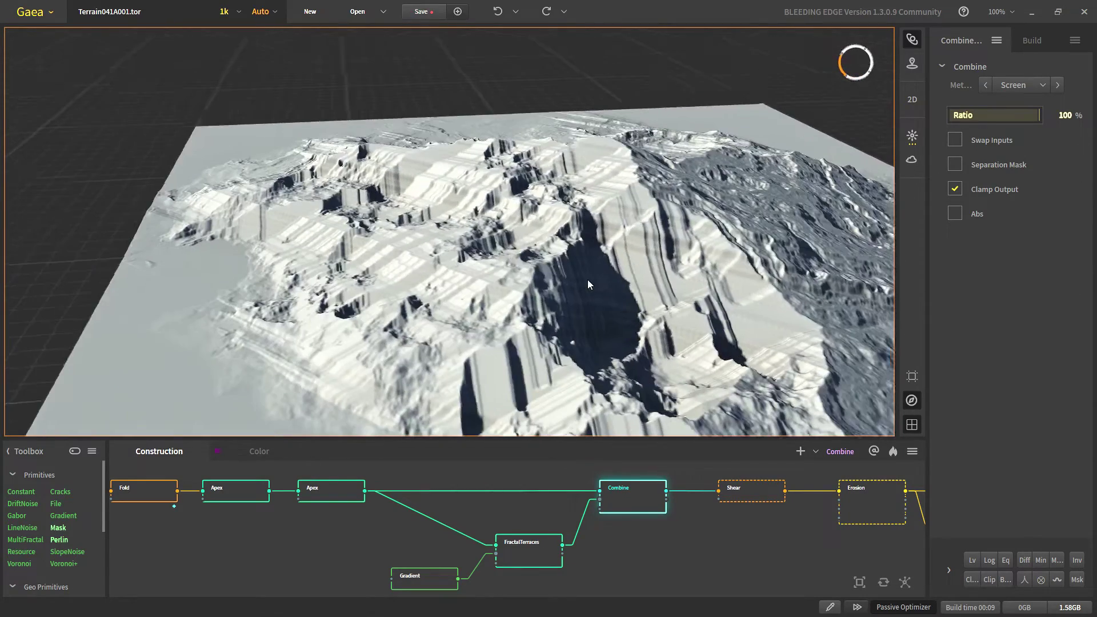
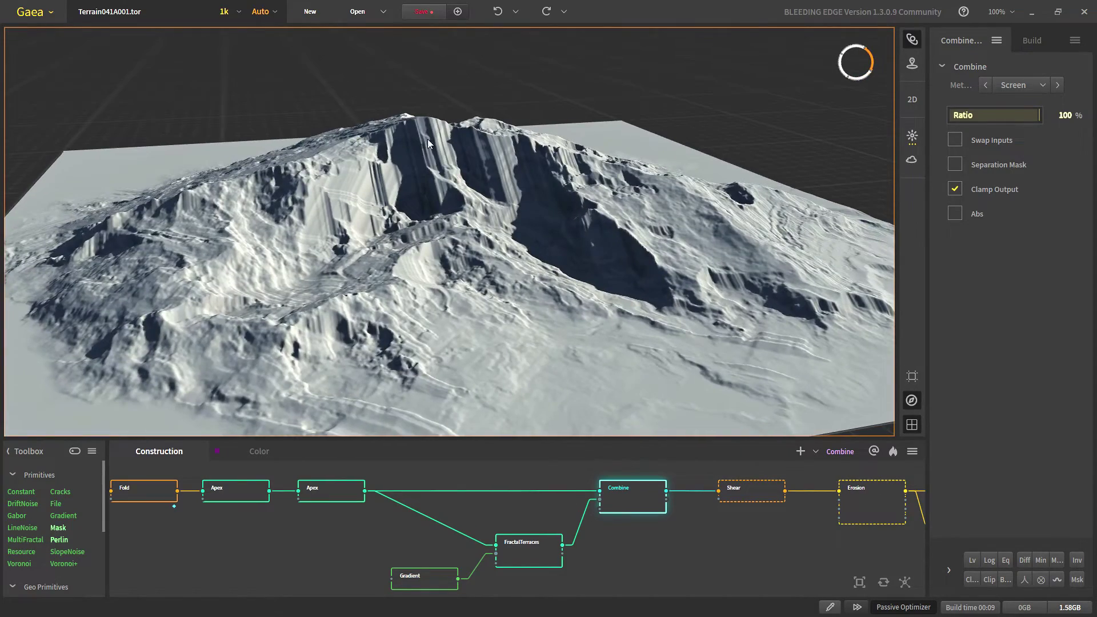
drag(418, 218, 417, 365)
scroll(725, 516, up, 2)
- Compare the Shear node's output with the Combine node's to examine how shearing alters the rock surface
drag(725, 516, 619, 519)
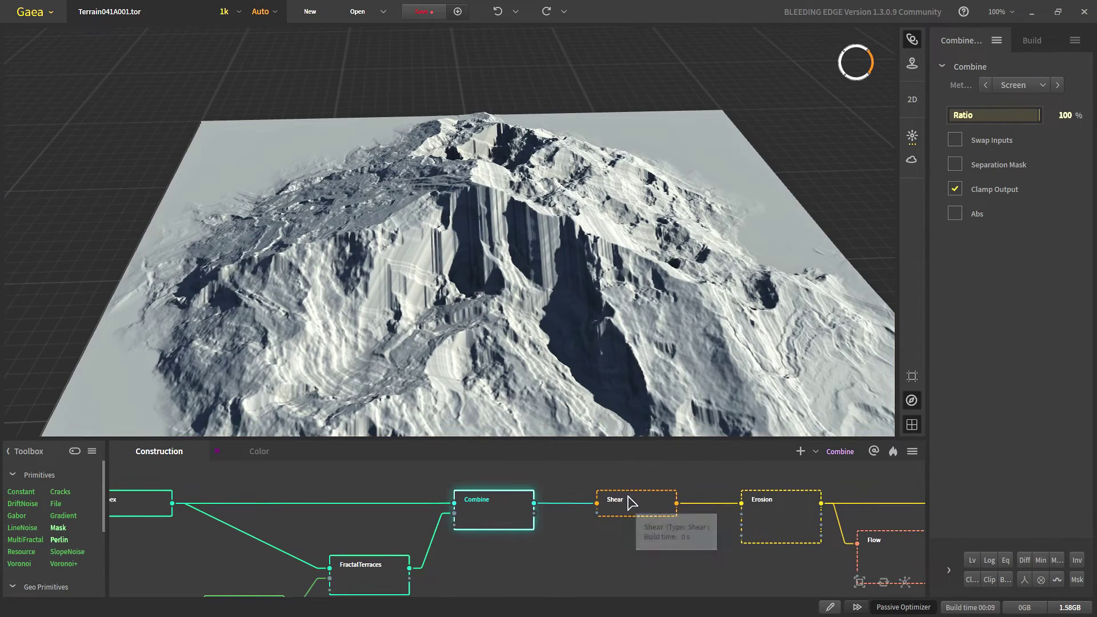
click(628, 500)
mouse_move(577, 311)
mouse_down()
mouse_move(508, 304)
mouse_move(529, 316)
mouse_move(573, 309)
mouse_up()
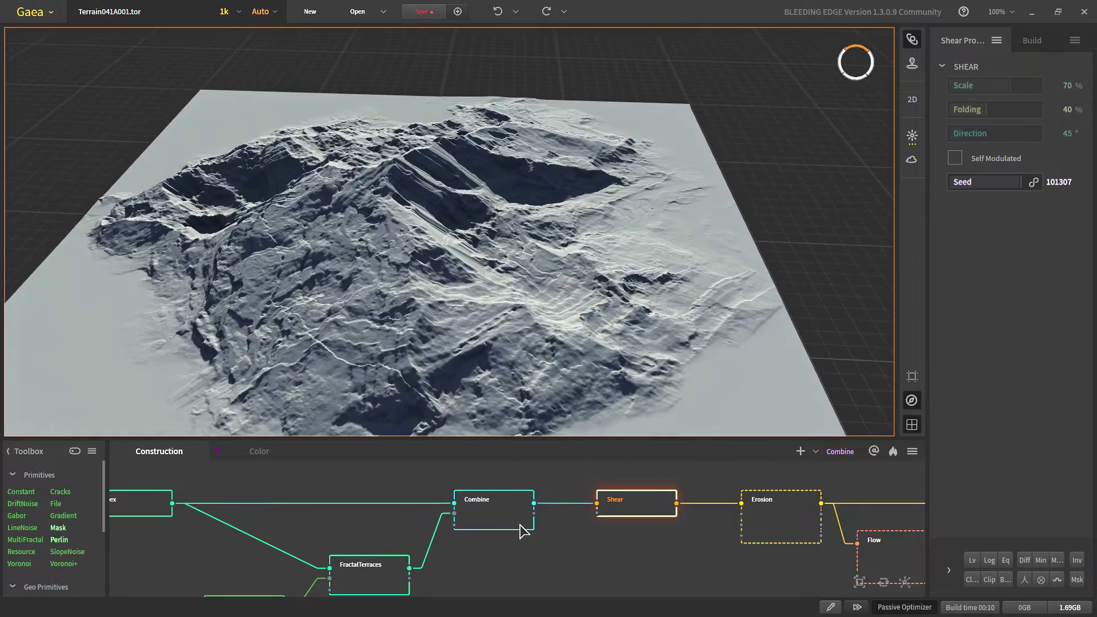
click(518, 522)
click(632, 506)
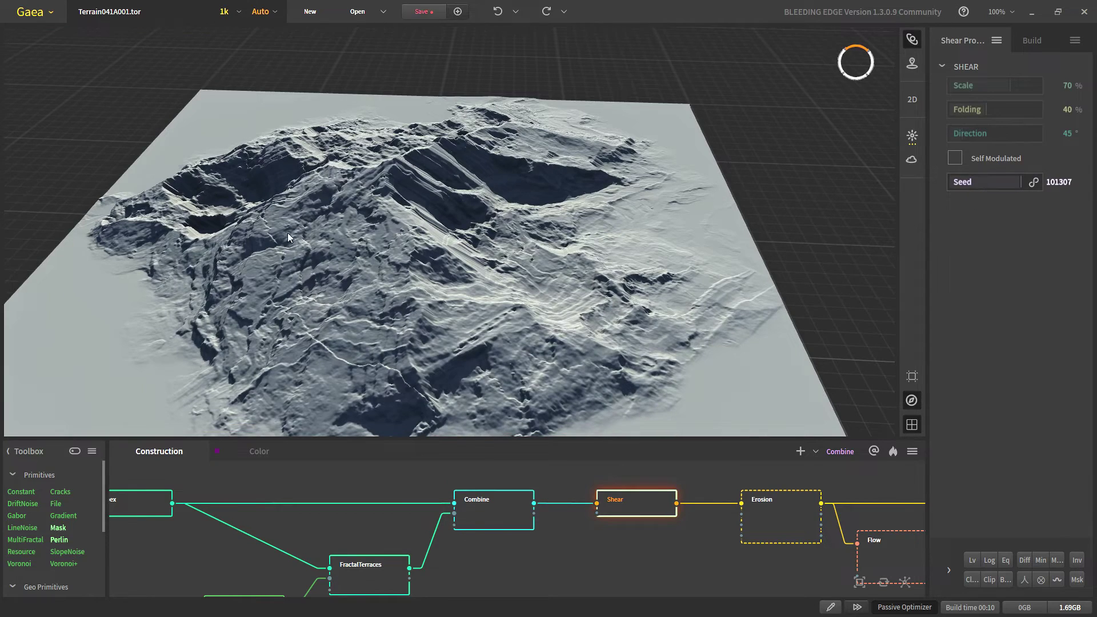
drag(202, 313, 279, 304)
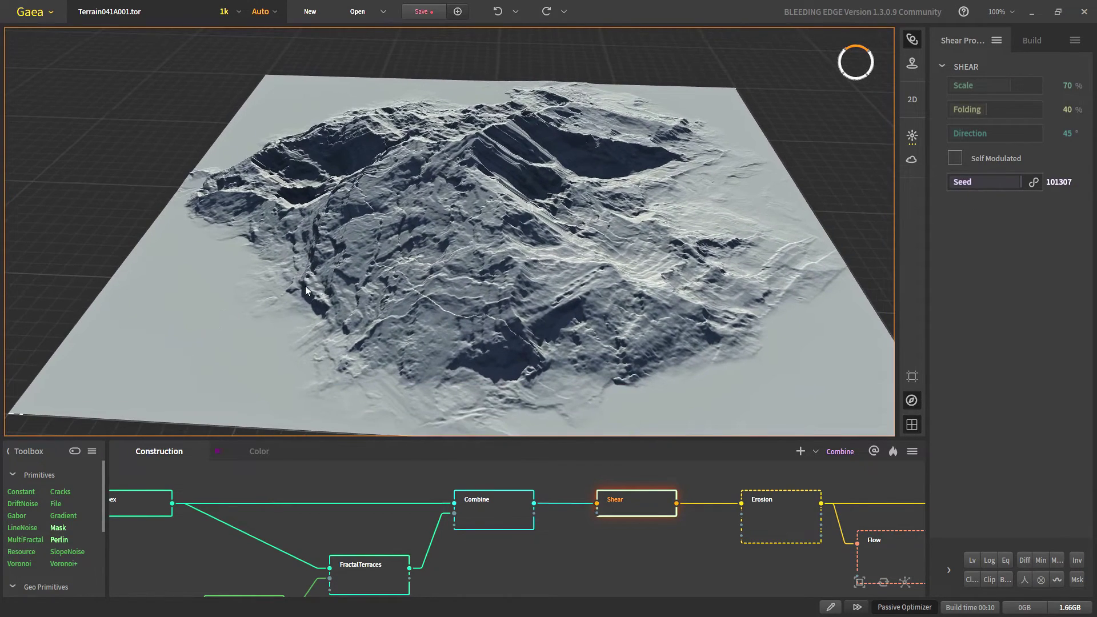
click(500, 515)
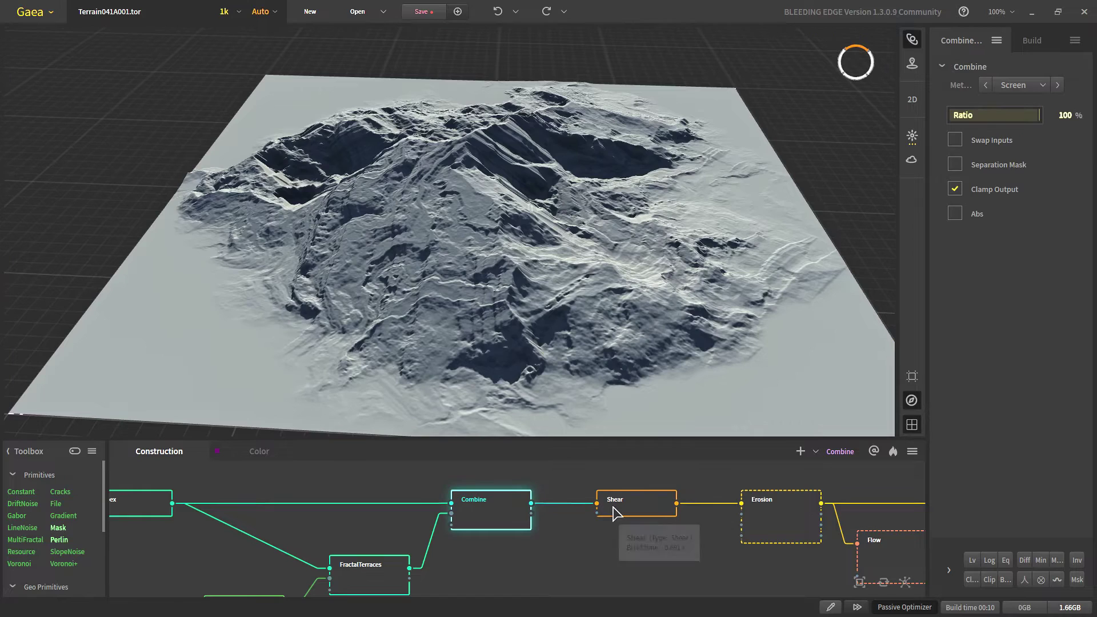
click(617, 510)
click(616, 509)
drag(640, 358, 572, 388)
- Display the first Erosion node after Shear and inspect the eroded cliffs and the mountain's base up close
middle_drag(673, 522, 403, 525)
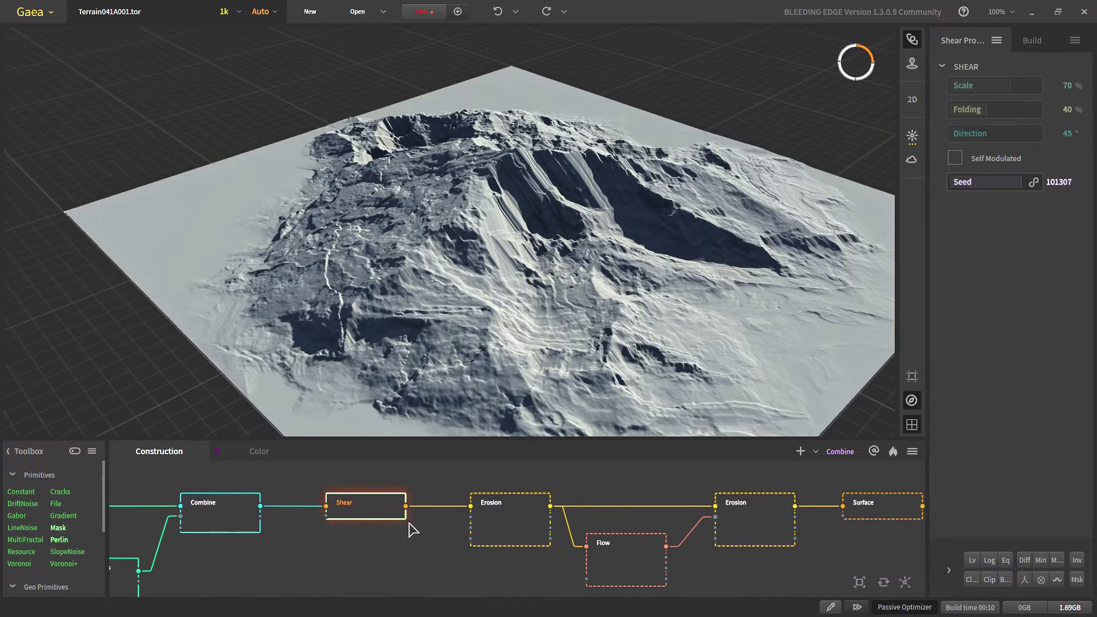
click(511, 517)
drag(524, 326, 441, 335)
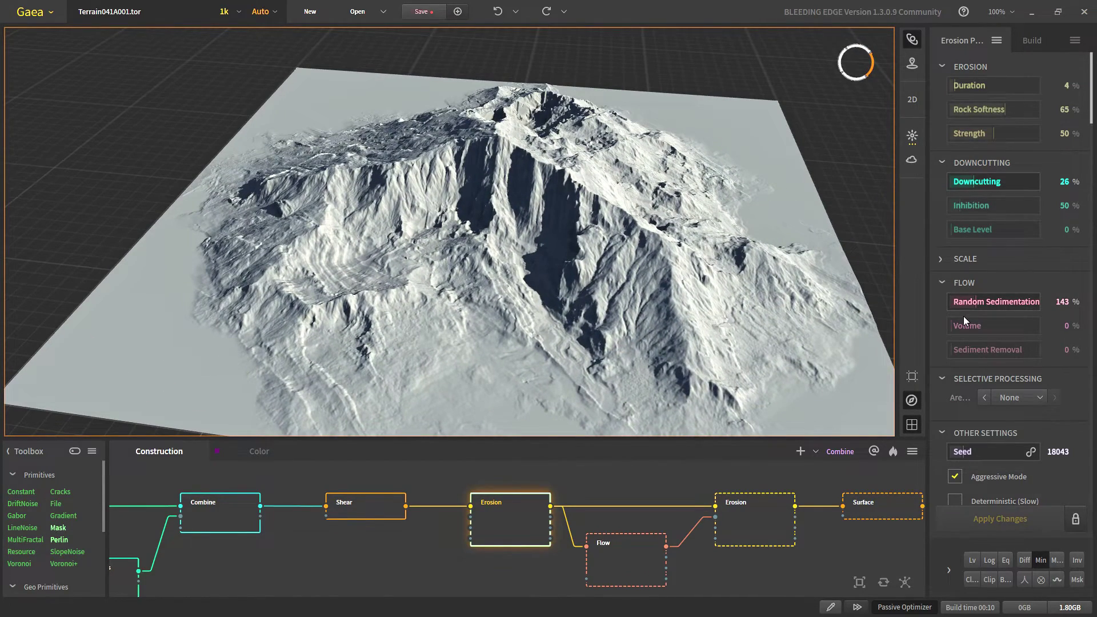
middle_drag(560, 369, 549, 338)
right_drag(548, 338, 523, 459)
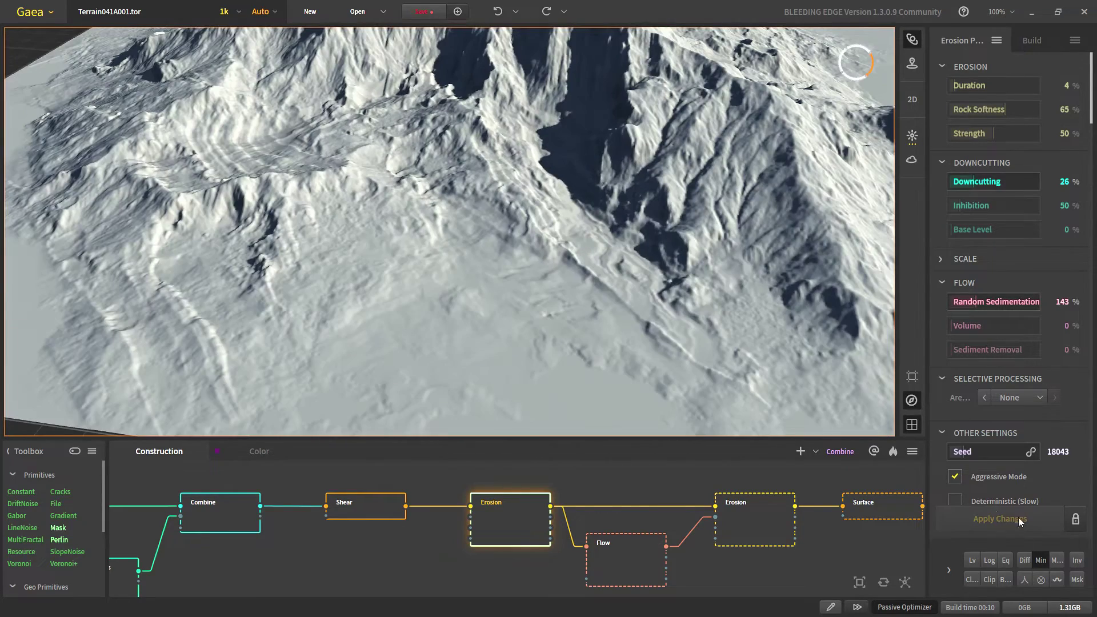
- Apply the Min modifier to the first Erosion node and check the flat ground around the mountain's foot
click(1041, 561)
scroll(547, 325, down, 5)
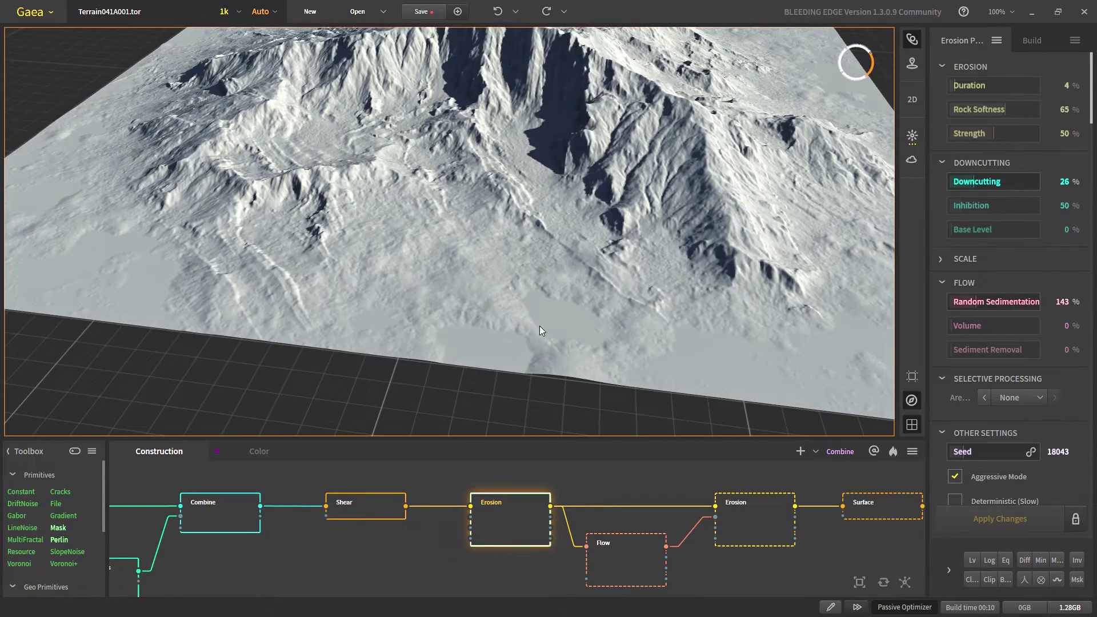
scroll(540, 326, up, 5)
scroll(570, 299, down, 4)
scroll(517, 117, down, 4)
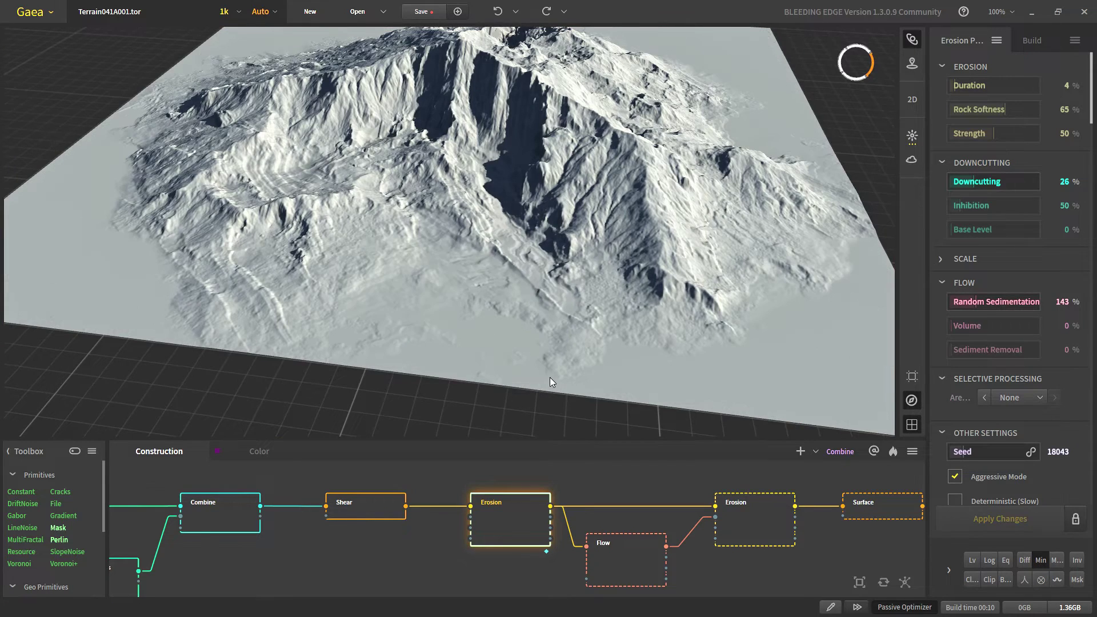
scroll(520, 367, up, 5)
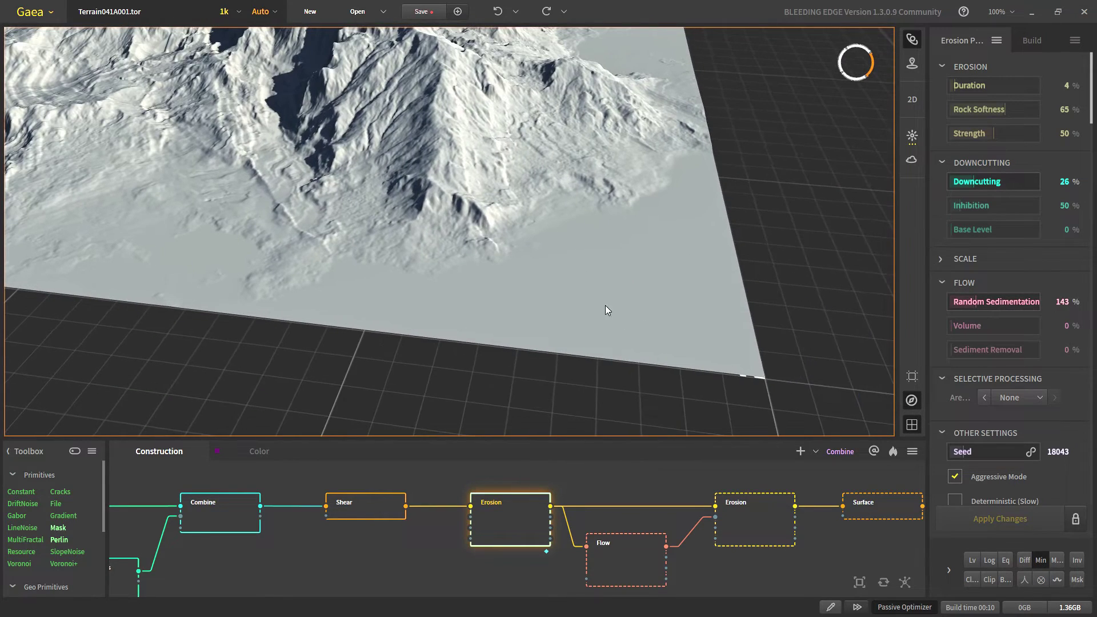
- Inspect the terrain's foot and compare the first Erosion node's result with the Shear node's output
middle_drag(587, 304, 760, 411)
scroll(505, 275, up, 2)
scroll(506, 274, down, 2)
drag(736, 286, 469, 274)
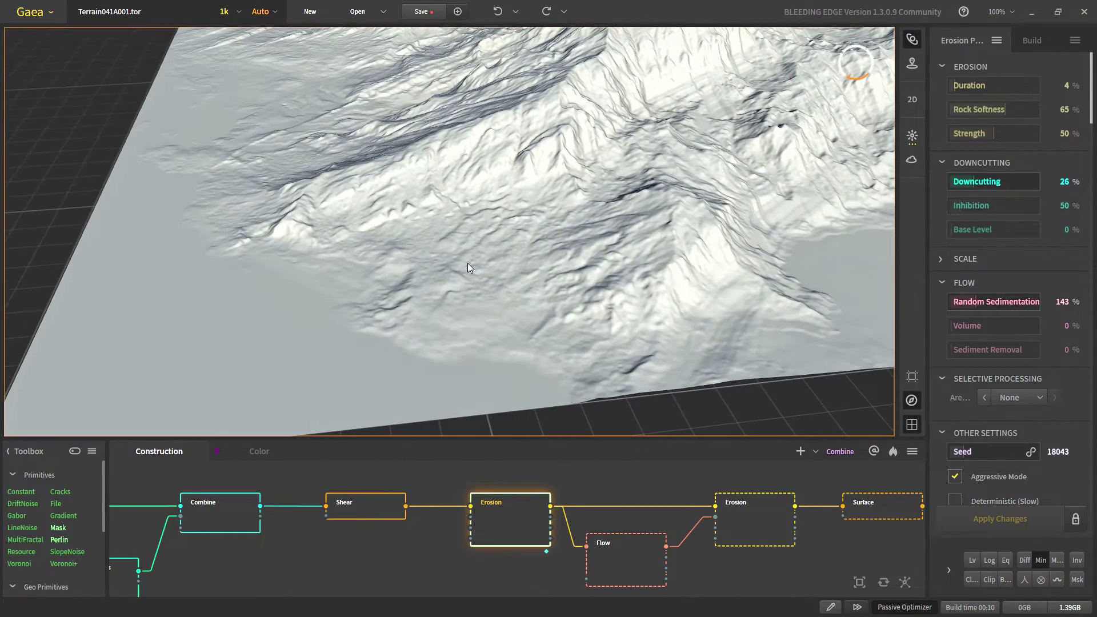
middle_drag(718, 289, 552, 303)
click(349, 504)
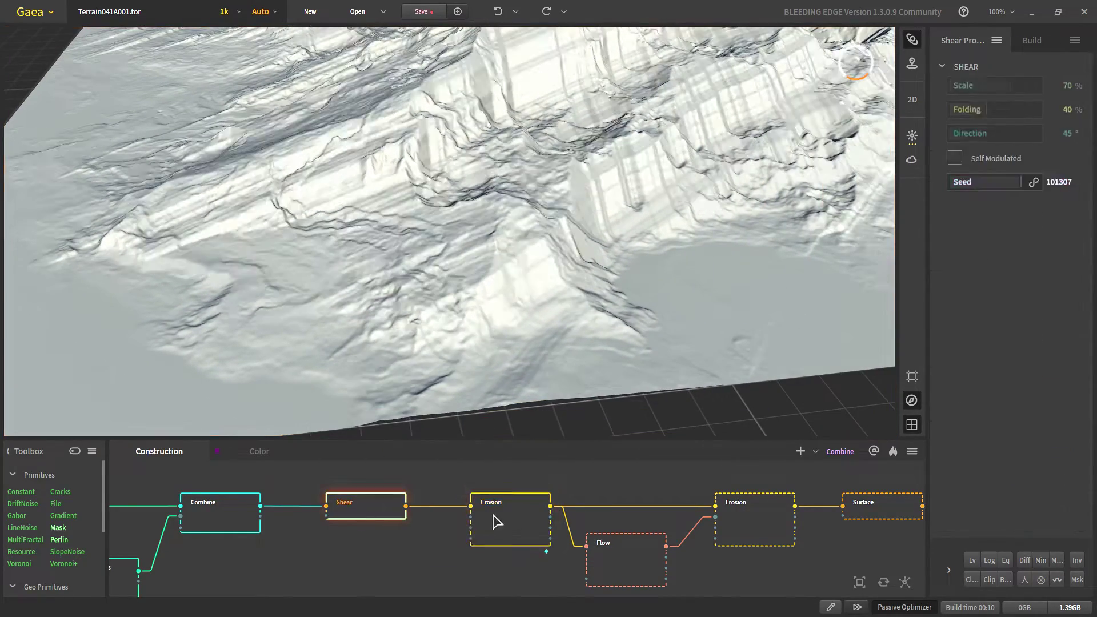
click(529, 515)
- Pin the first Erosion node as the underlying terrain and display the Flow node's map over it
middle_drag(529, 515, 415, 501)
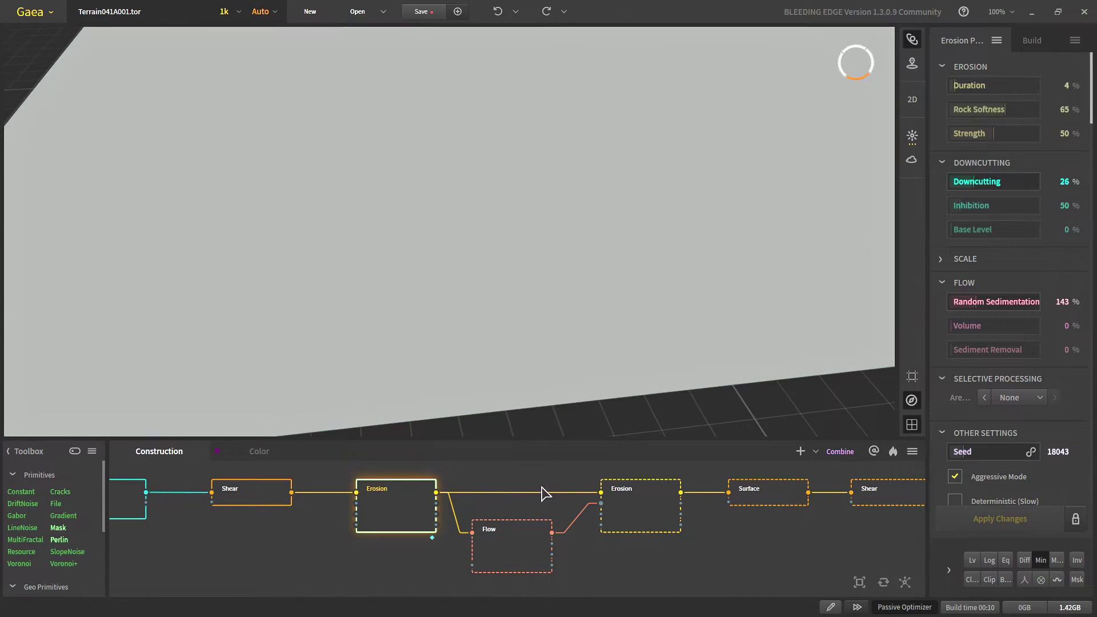
click(510, 549)
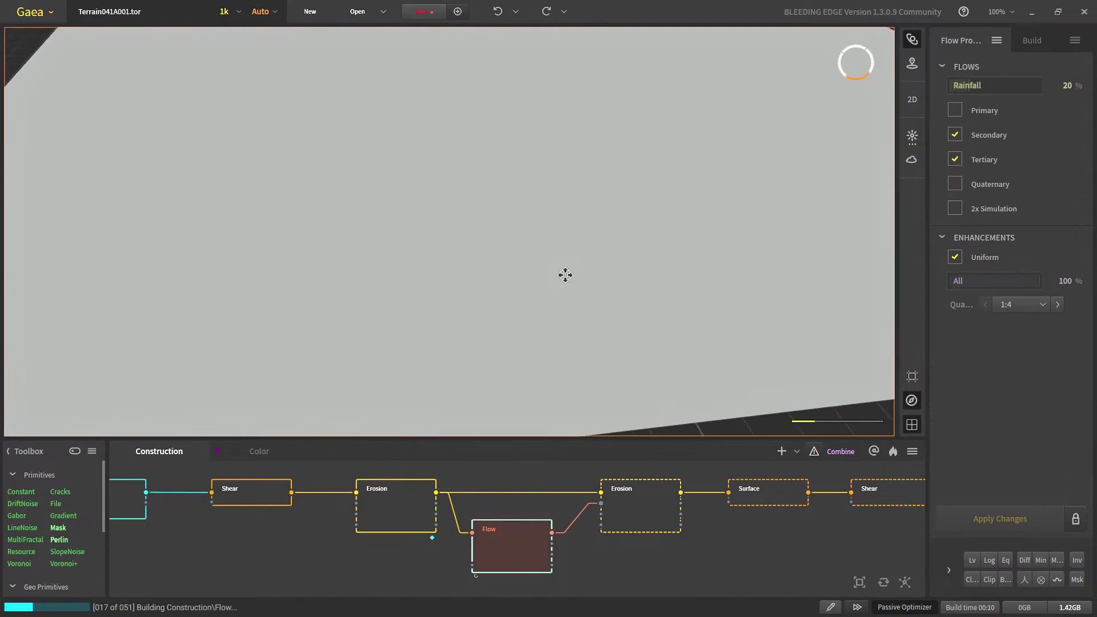
middle_drag(561, 279, 580, 292)
scroll(581, 293, down, 2)
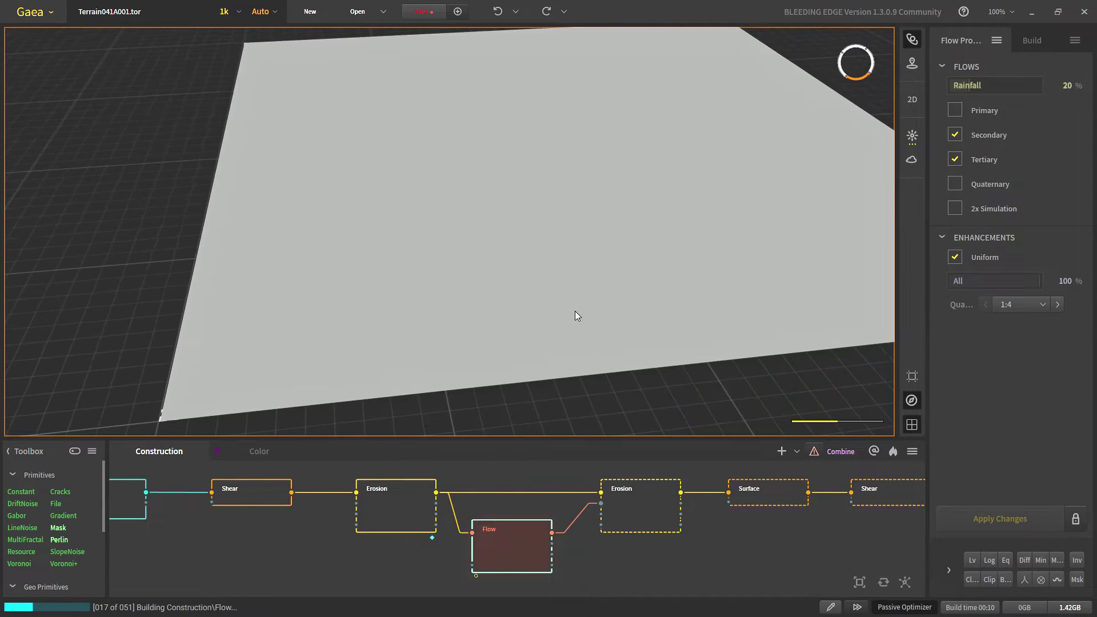
click(391, 508)
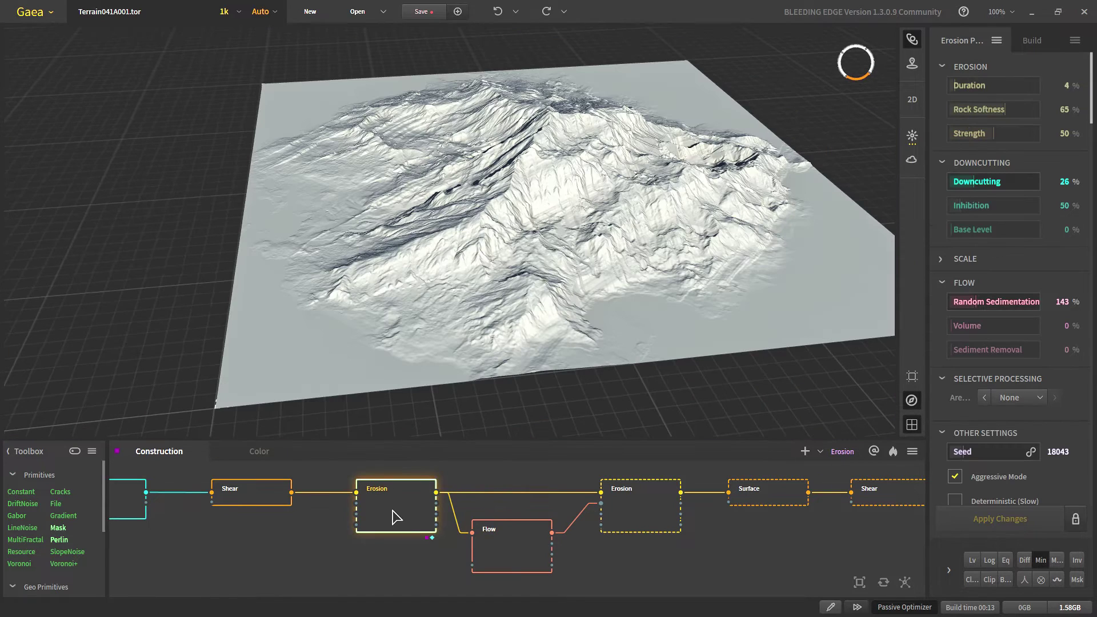
click(505, 559)
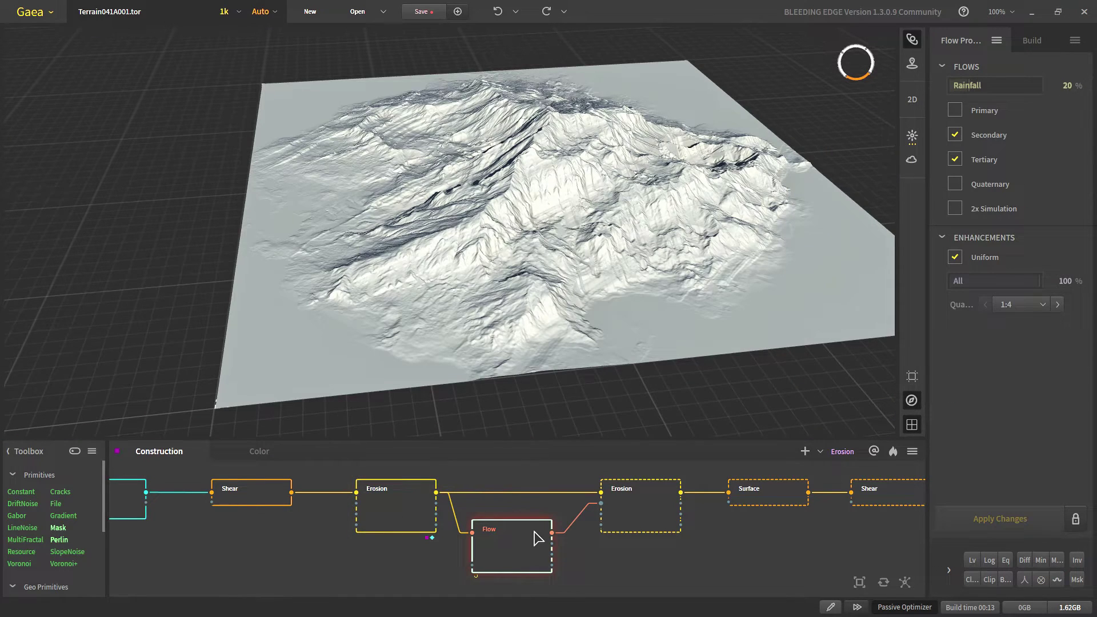
drag(550, 313, 755, 232)
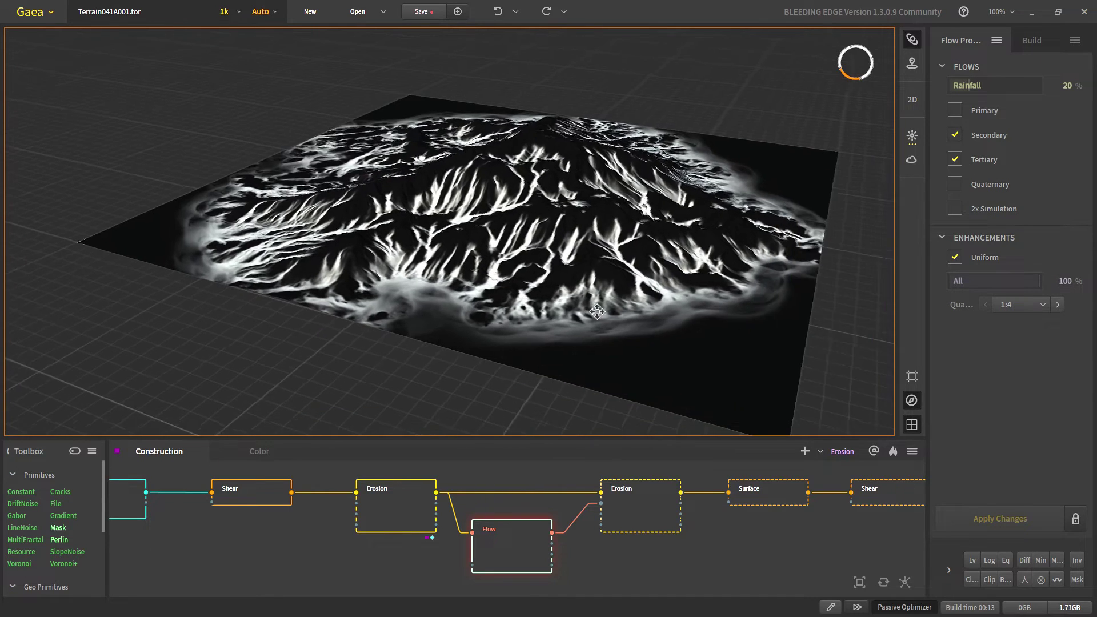
- Compare the first Erosion node with the second, and examine the second one's settings, Area Effect and valley detail
click(390, 519)
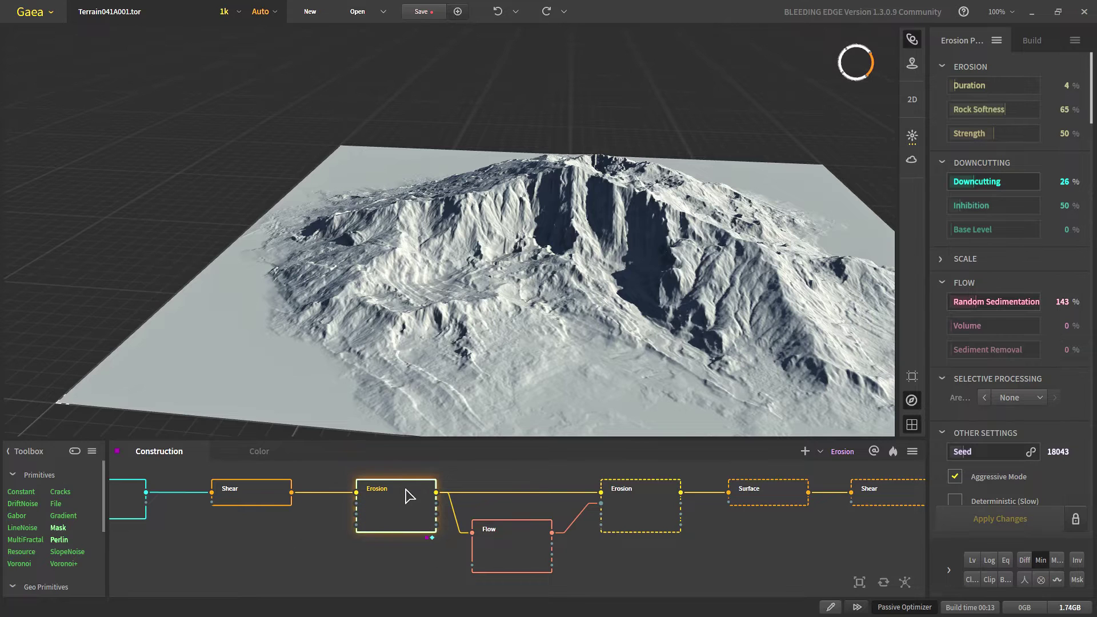
middle_drag(505, 539, 425, 544)
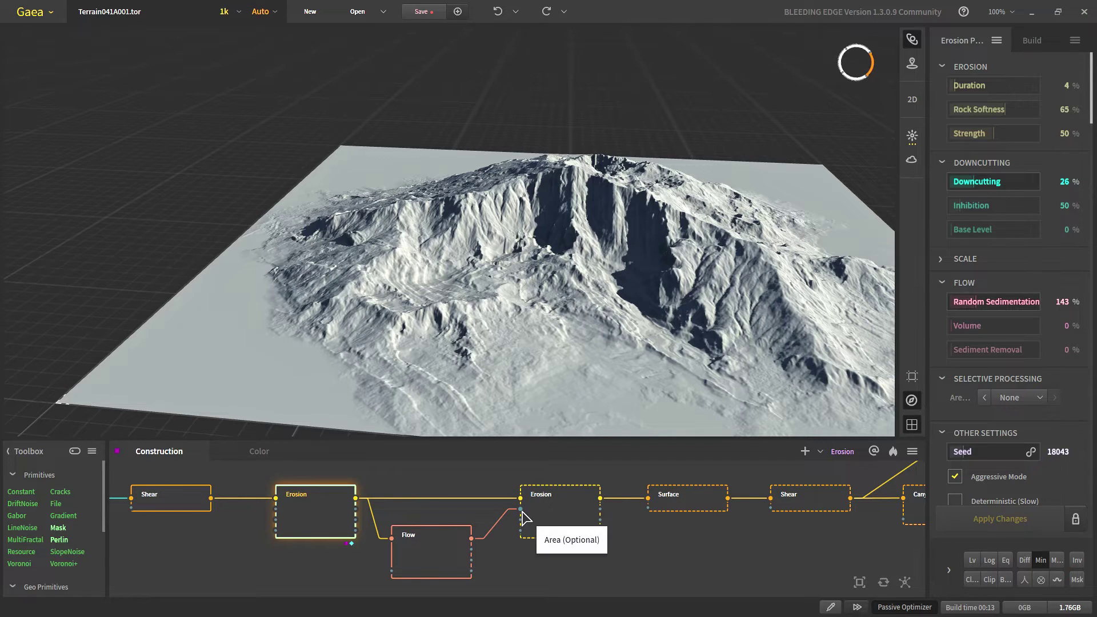
click(561, 516)
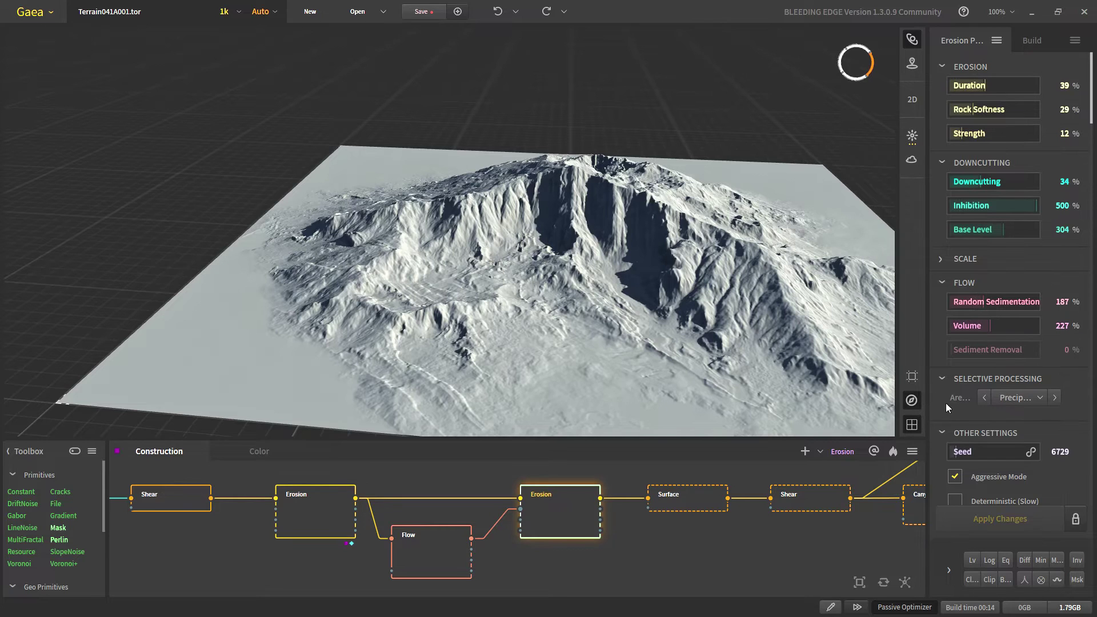
drag(930, 399, 866, 402)
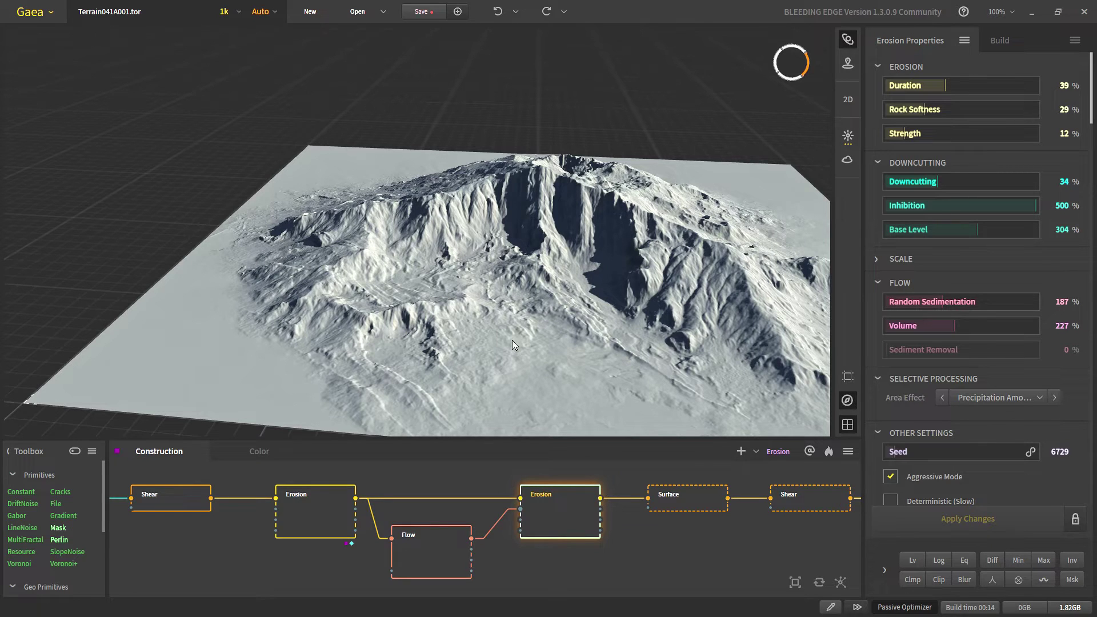
scroll(503, 367, up, 4)
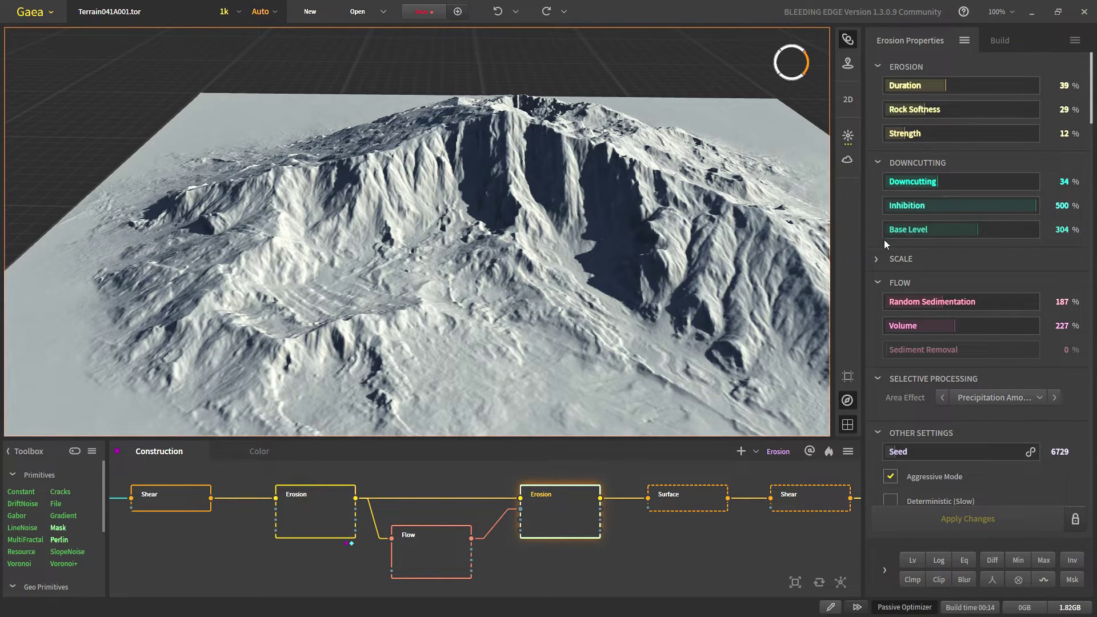
scroll(543, 329, up, 5)
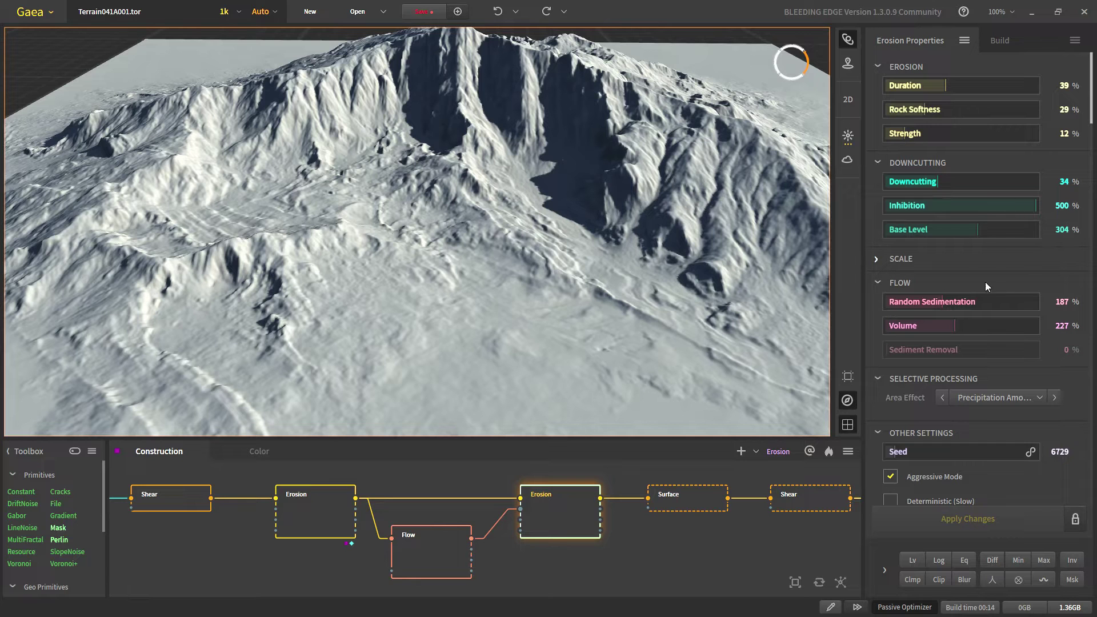
- Display the Surface node after the second Erosion and inspect the rough detail it adds to the mountain
middle_drag(650, 523, 563, 553)
click(592, 526)
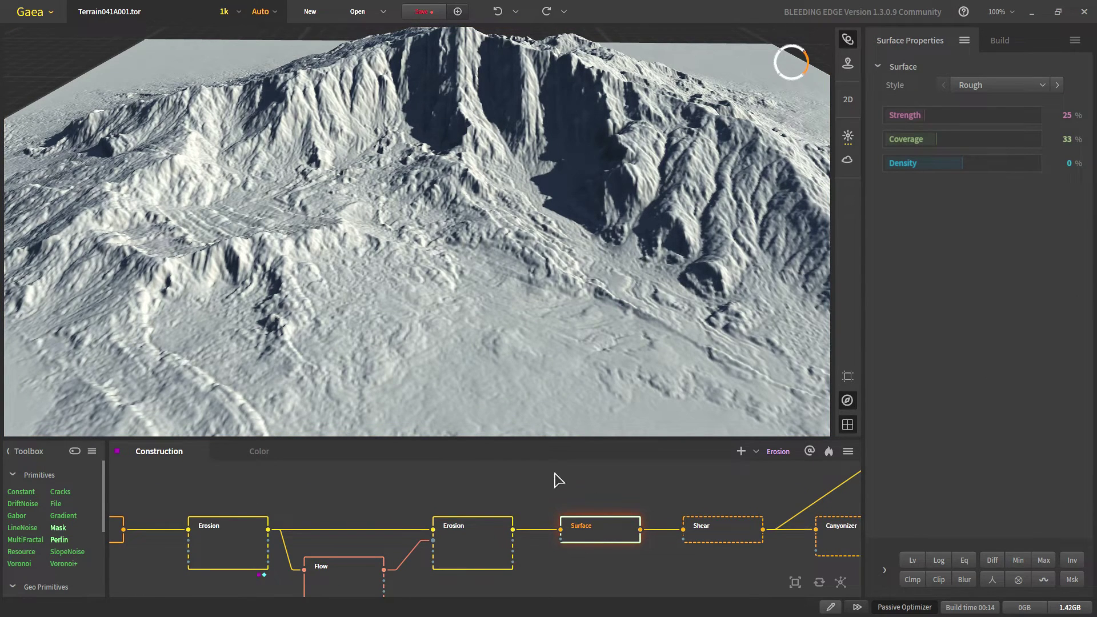
scroll(502, 315, down, 3)
scroll(498, 300, up, 3)
drag(495, 279, 462, 371)
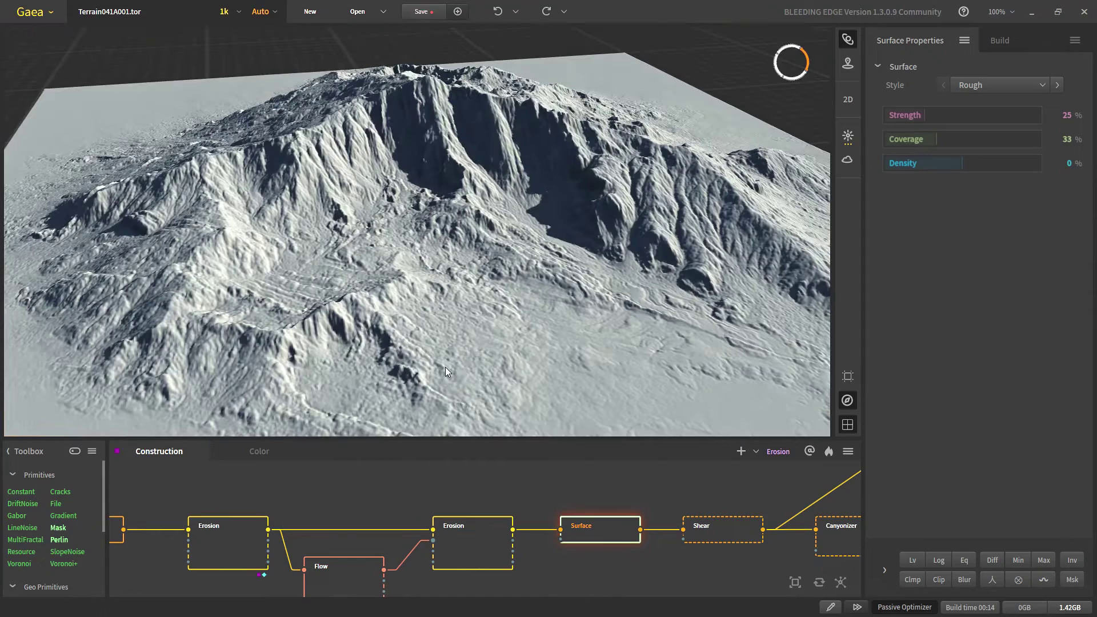
- Display the Shear node that follows Surface and compare its folded slopes with the Surface node's output
drag(762, 546, 518, 537)
click(495, 520)
drag(493, 242, 311, 264)
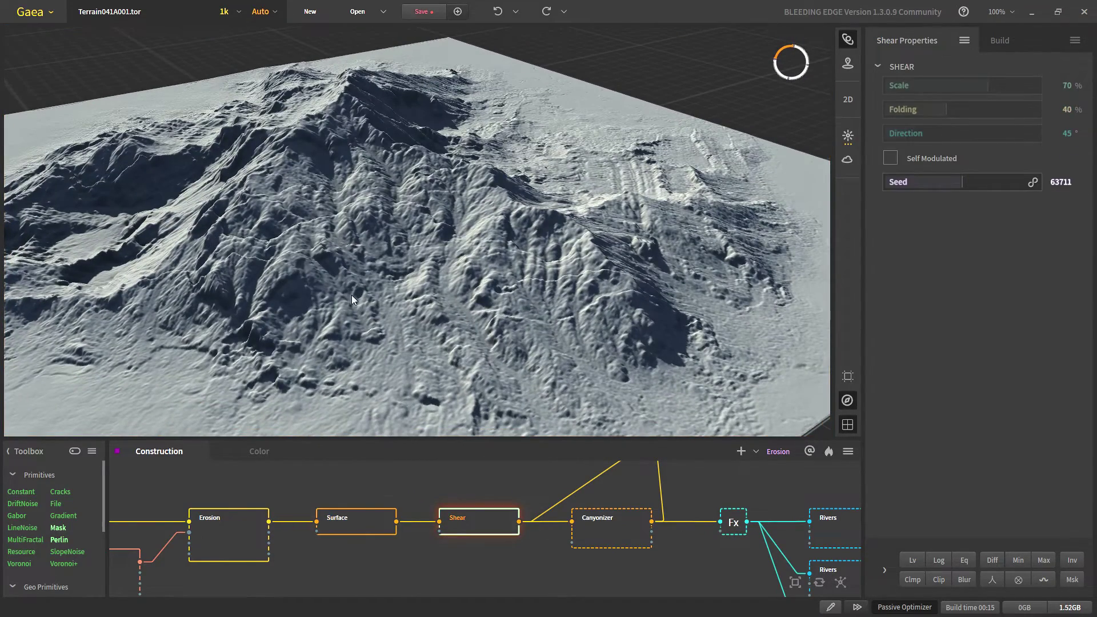
click(364, 524)
click(452, 521)
- Display the Canyonizer node's result and inspect the channels it carves across the whole terrain
middle_drag(607, 503, 416, 523)
click(415, 523)
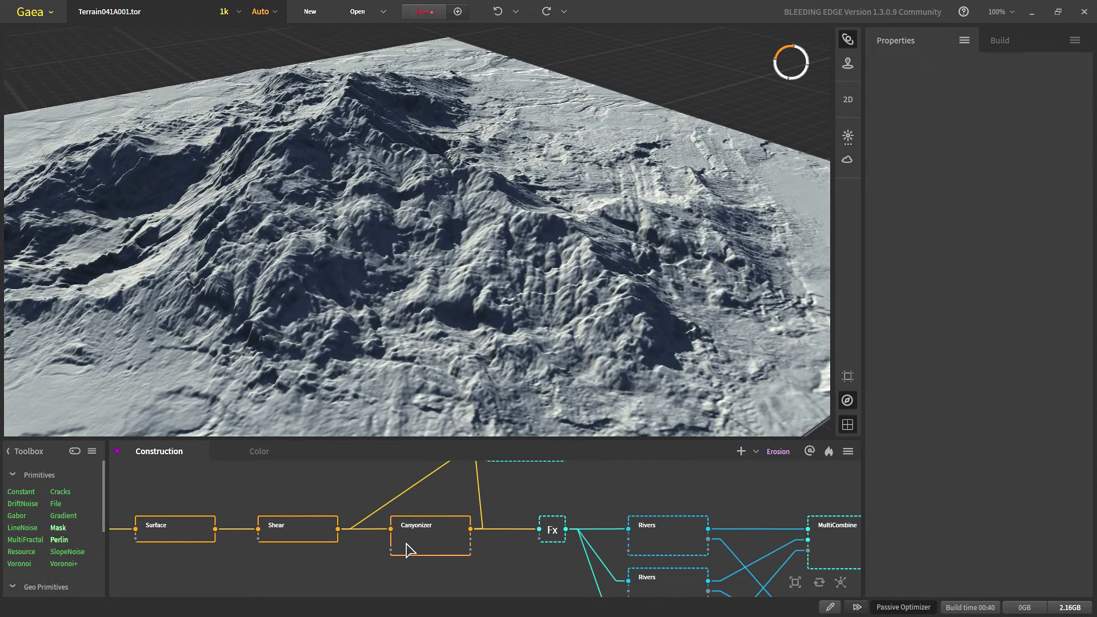
scroll(425, 239, down, 3)
drag(425, 239, 376, 358)
scroll(377, 358, up, 3)
- Display the Canyons node's Difference map between Shear and Canyonizer and examine its Combine settings
middle_drag(453, 530, 400, 544)
scroll(399, 544, down, 1)
click(461, 473)
mouse_move(462, 473)
middle_down()
mouse_move(448, 495)
mouse_move(456, 480)
middle_up()
scroll(417, 527, up, 1)
scroll(445, 500, down, 2)
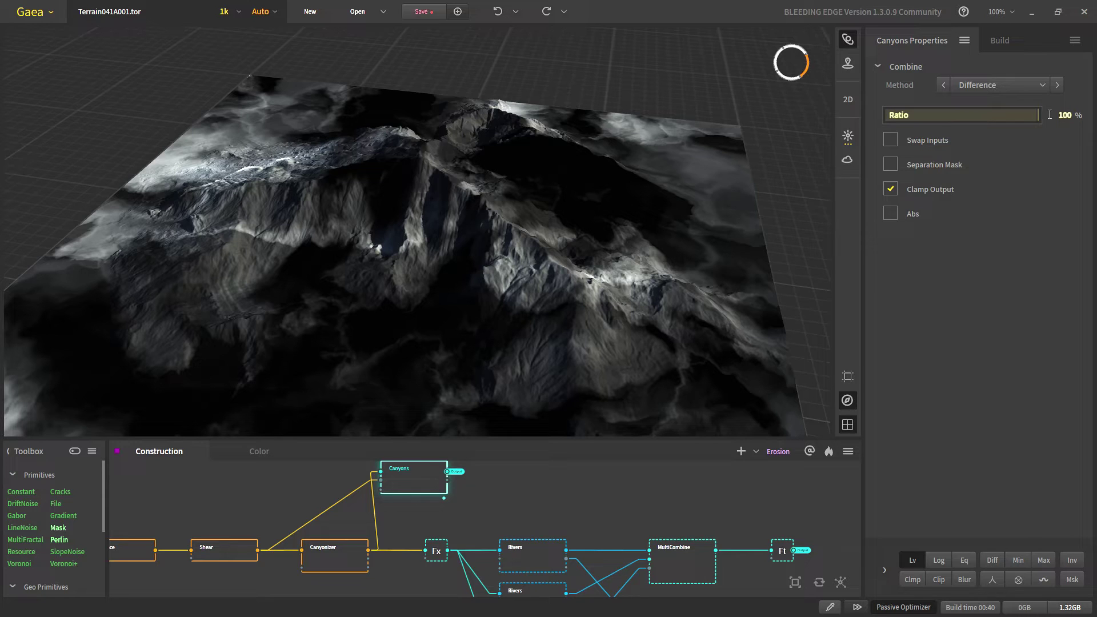
- Display the Canyonizer node again and examine its Formation, Streamline, Octaves and Maximum Depth settings
scroll(400, 514, up, 3)
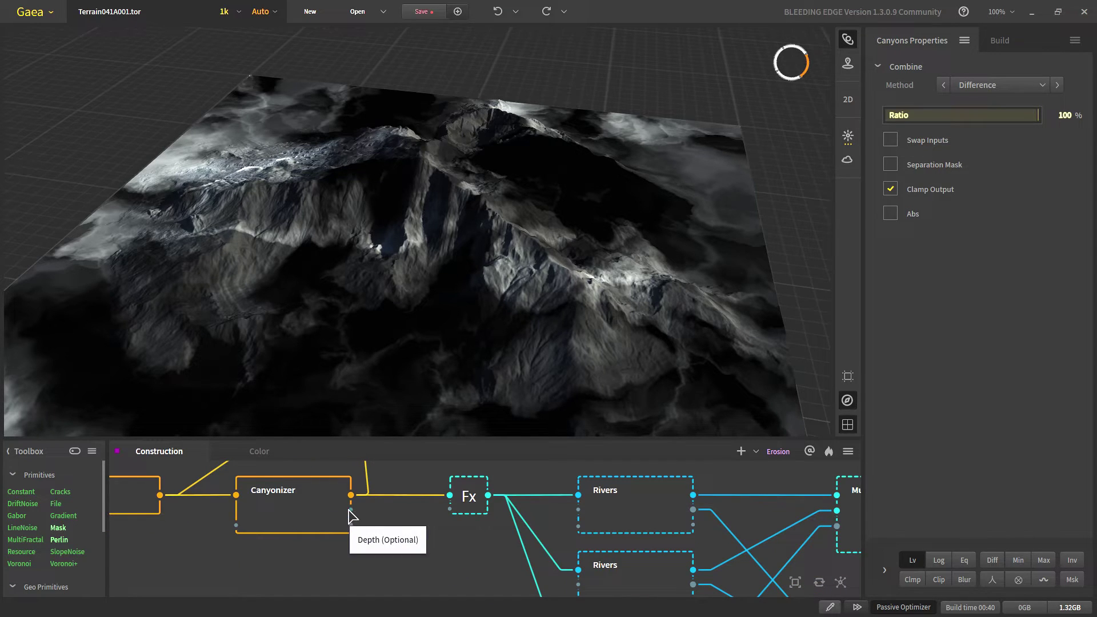
click(318, 518)
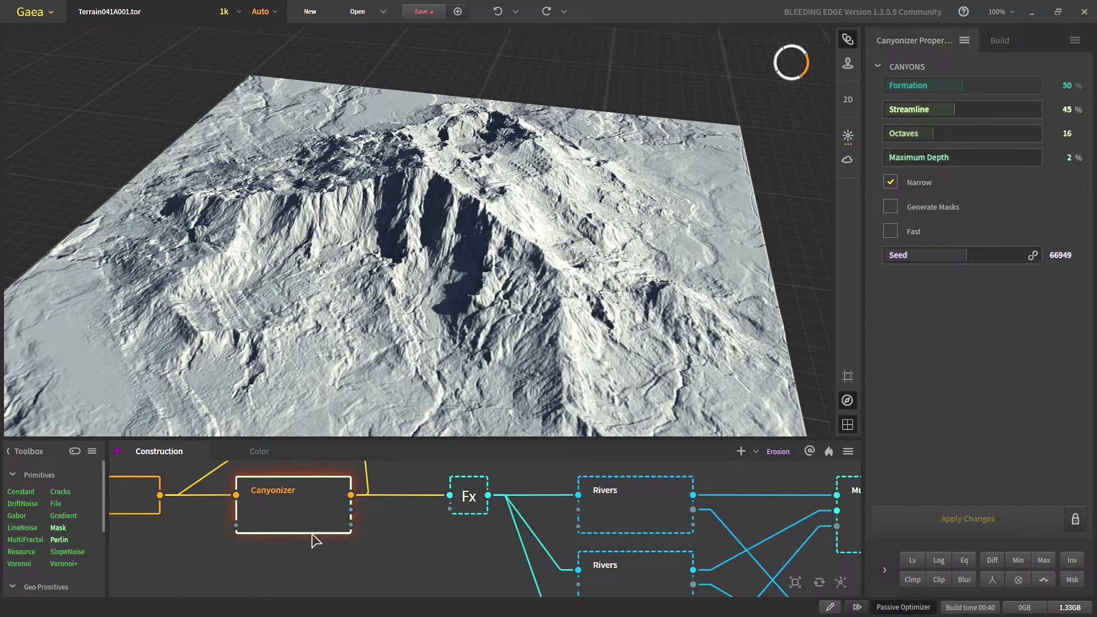
scroll(314, 537, down, 4)
- Display the Canyons map again and move the Canyons node slightly closer to Canyonizer in the graph
click(371, 469)
middle_drag(369, 481, 405, 509)
drag(399, 496, 393, 511)
scroll(393, 514, up, 1)
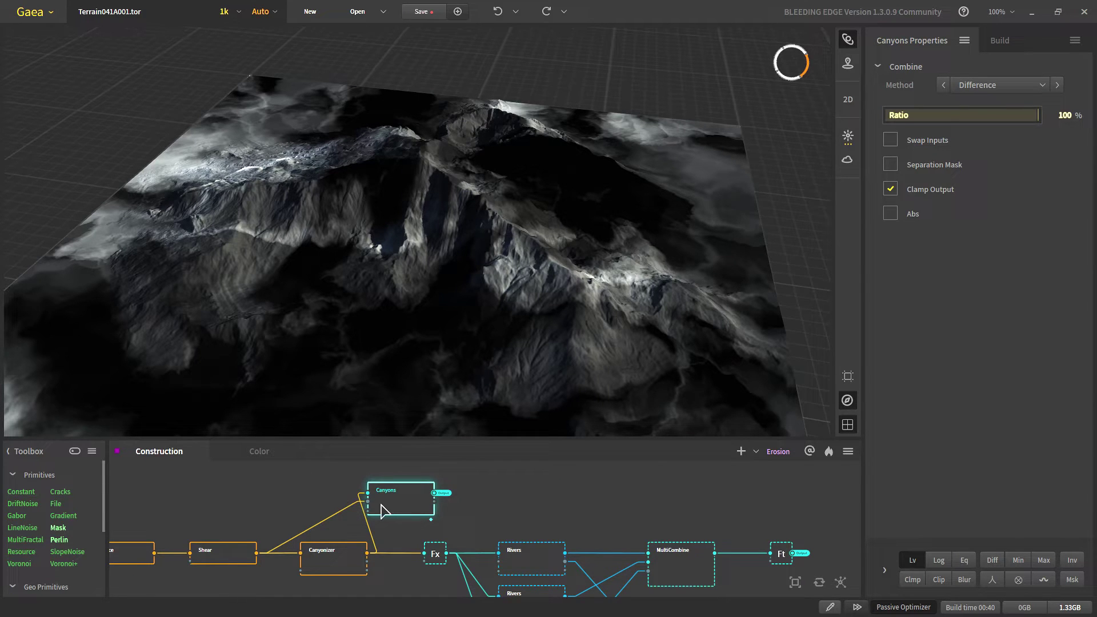
- Trace the chain from Erosion to Canyonizer, then display the Fx clamp node and inspect the terrain's base
middle_drag(223, 568, 384, 543)
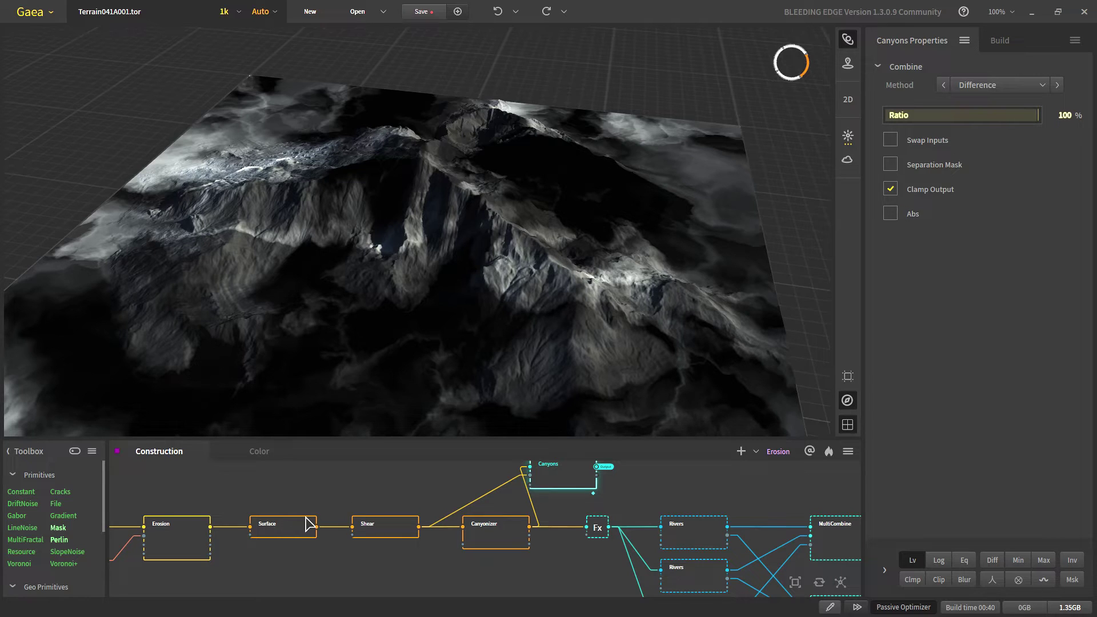
middle_drag(415, 548, 356, 553)
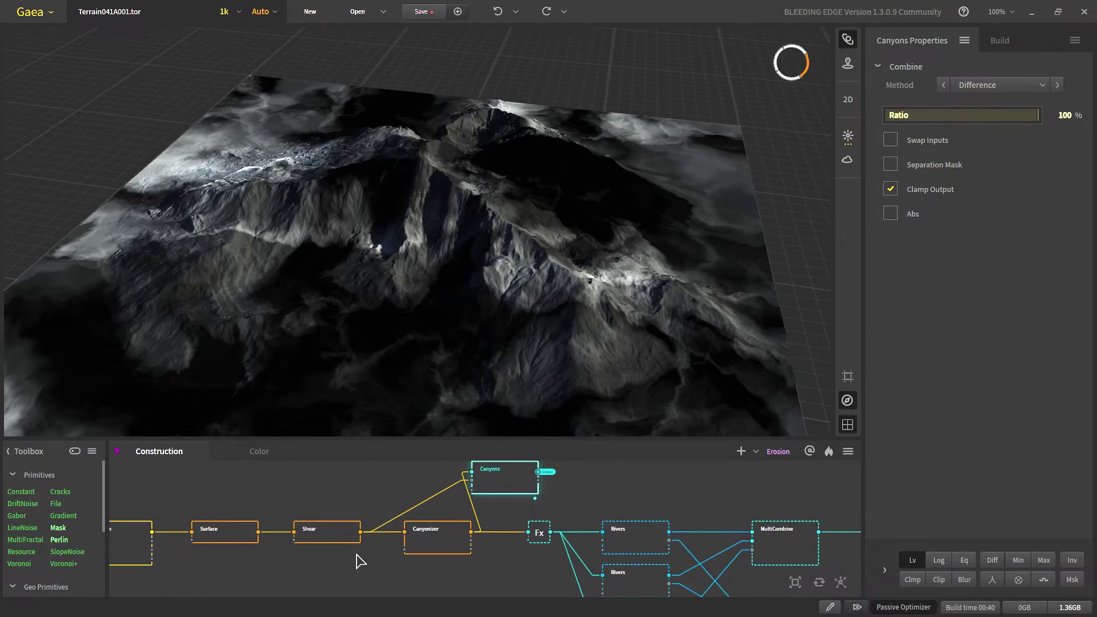
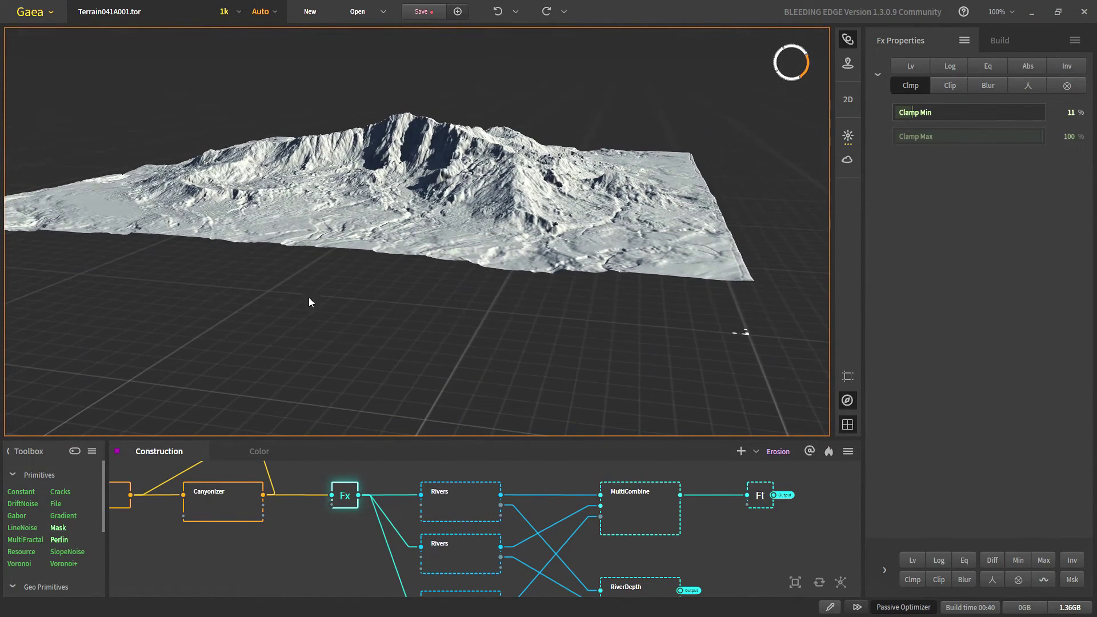
drag(598, 337, 496, 338)
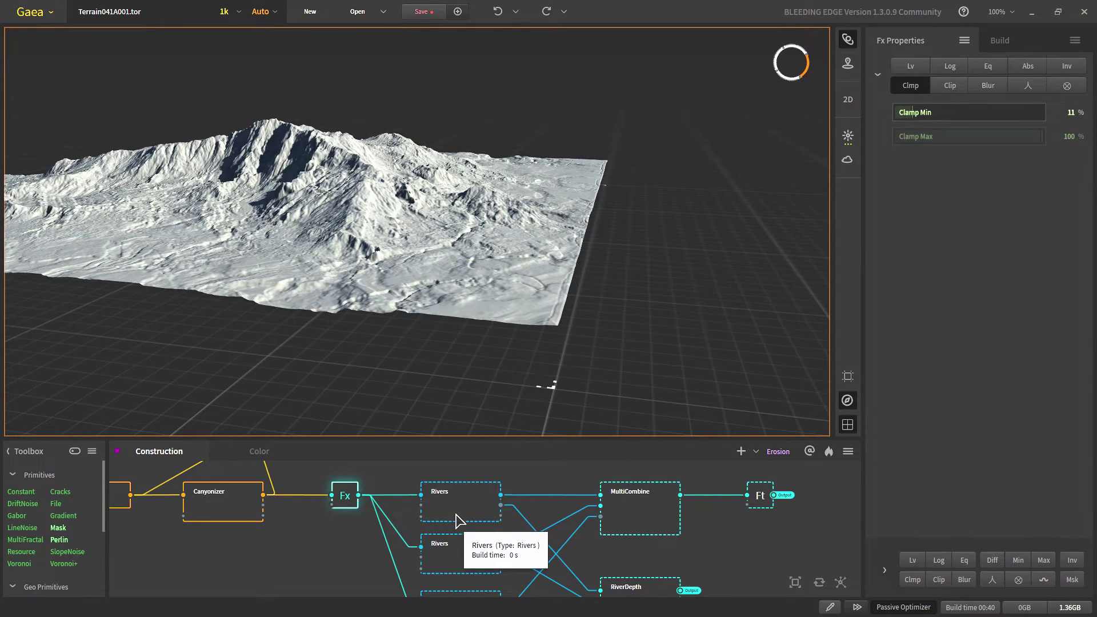
- Display the first Rivers node after Fx and inspect its river channels and settings
scroll(436, 491, down, 2)
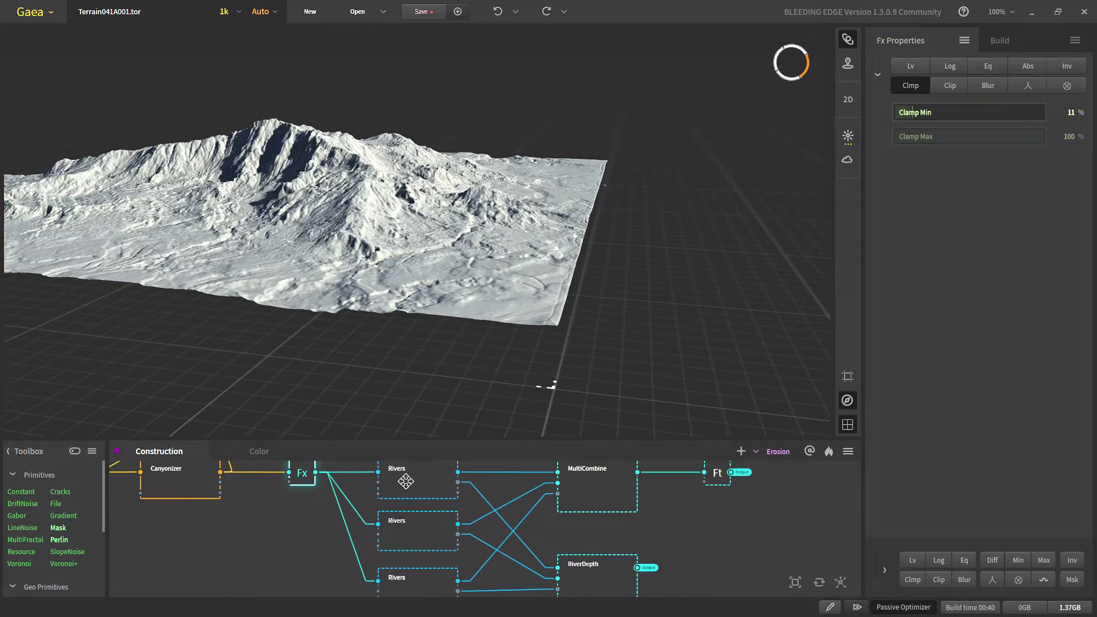
click(410, 492)
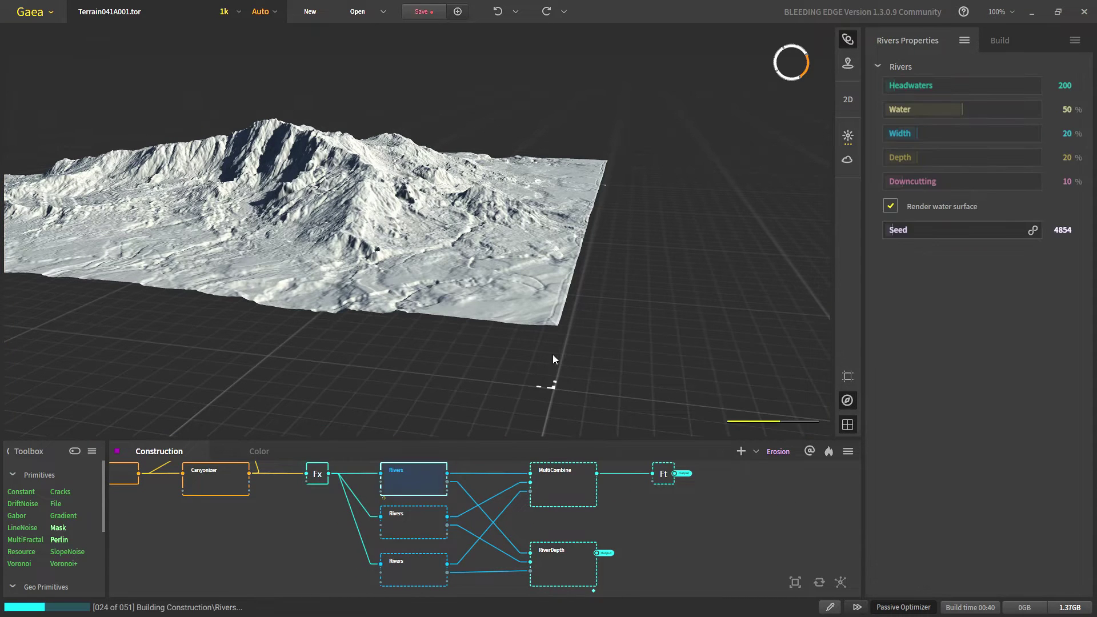
drag(500, 335, 482, 320)
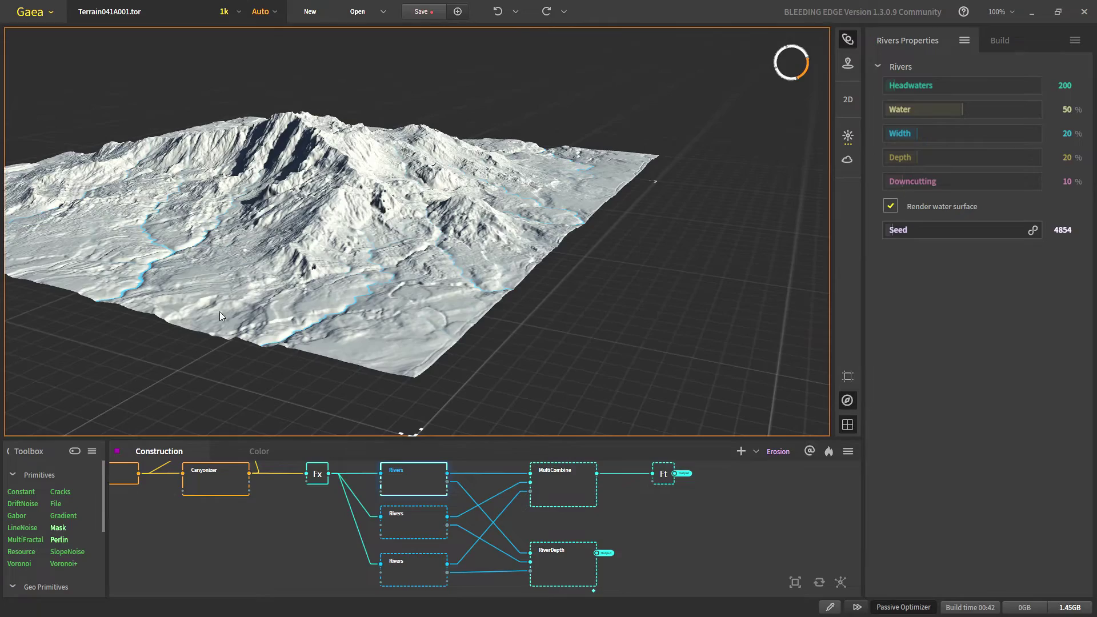
drag(219, 311, 457, 303)
scroll(429, 276, up, 4)
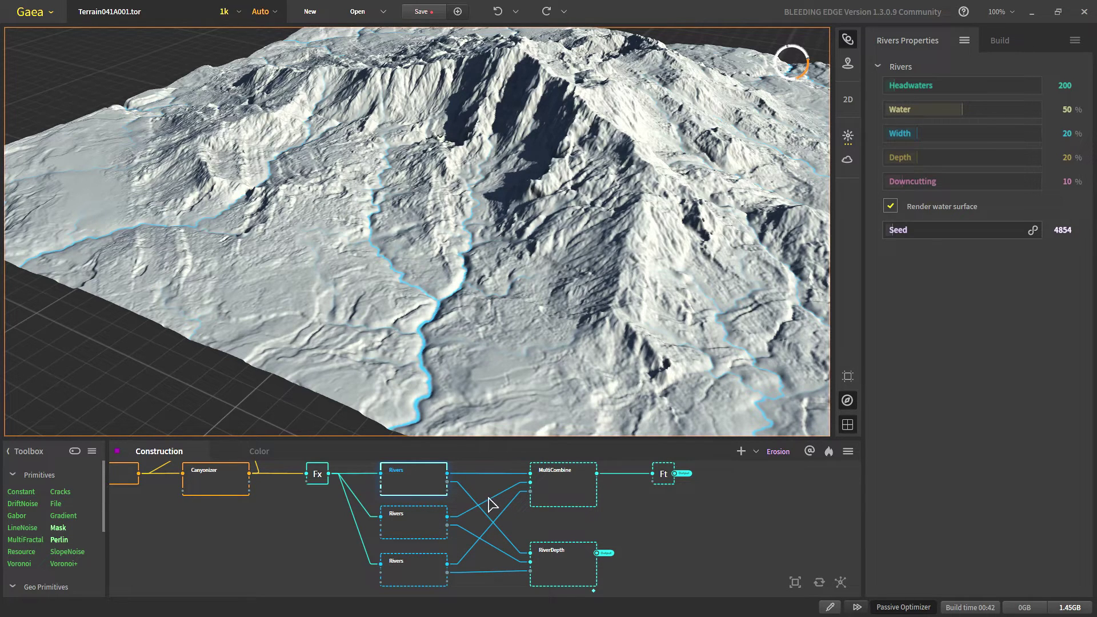
- Display the second and third Rivers nodes, then inspect the riverbeds merged by the MultiCombine node
click(415, 529)
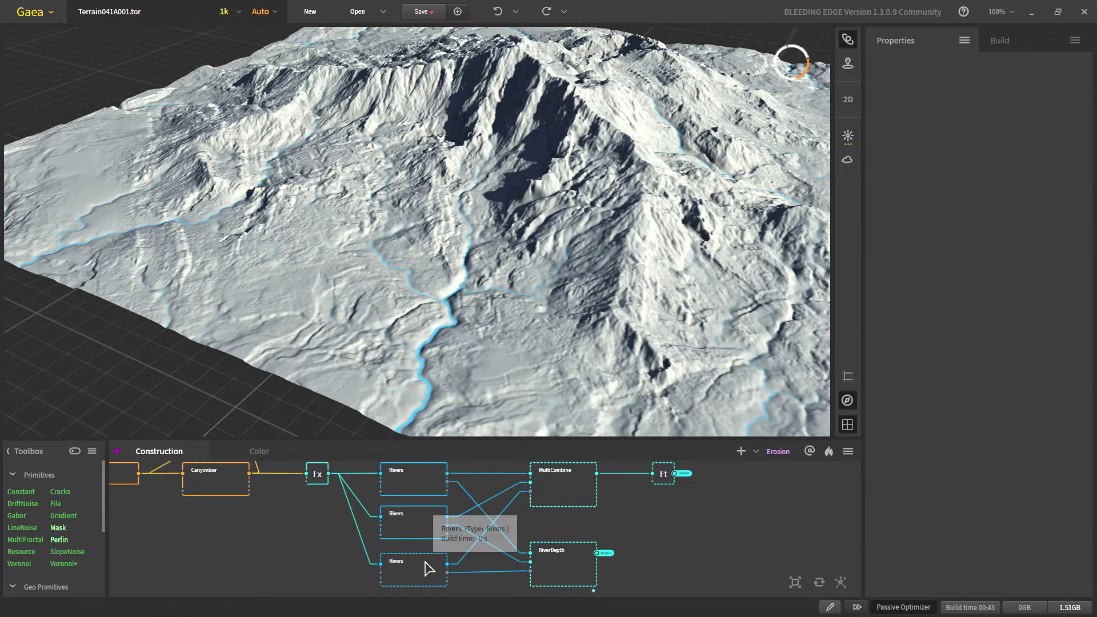
click(406, 568)
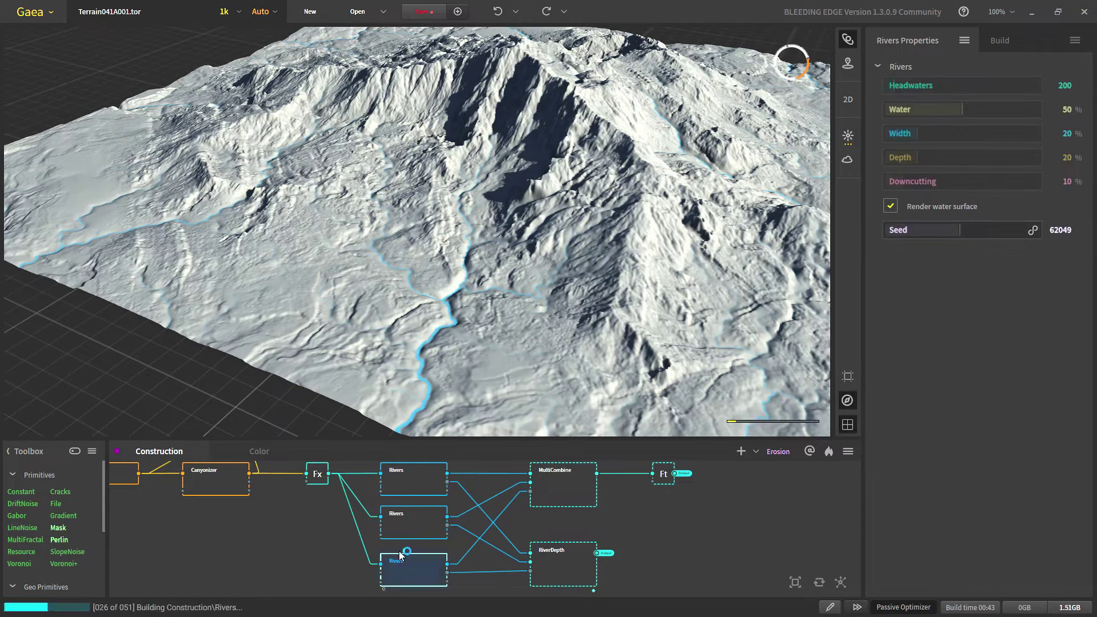
click(566, 481)
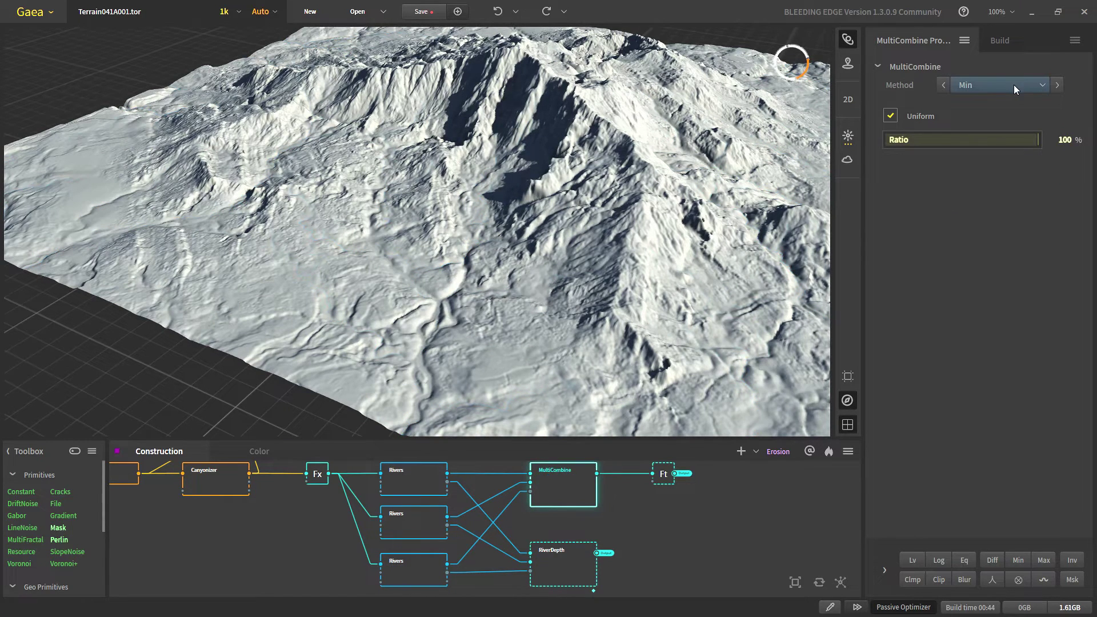
scroll(464, 277, up, 5)
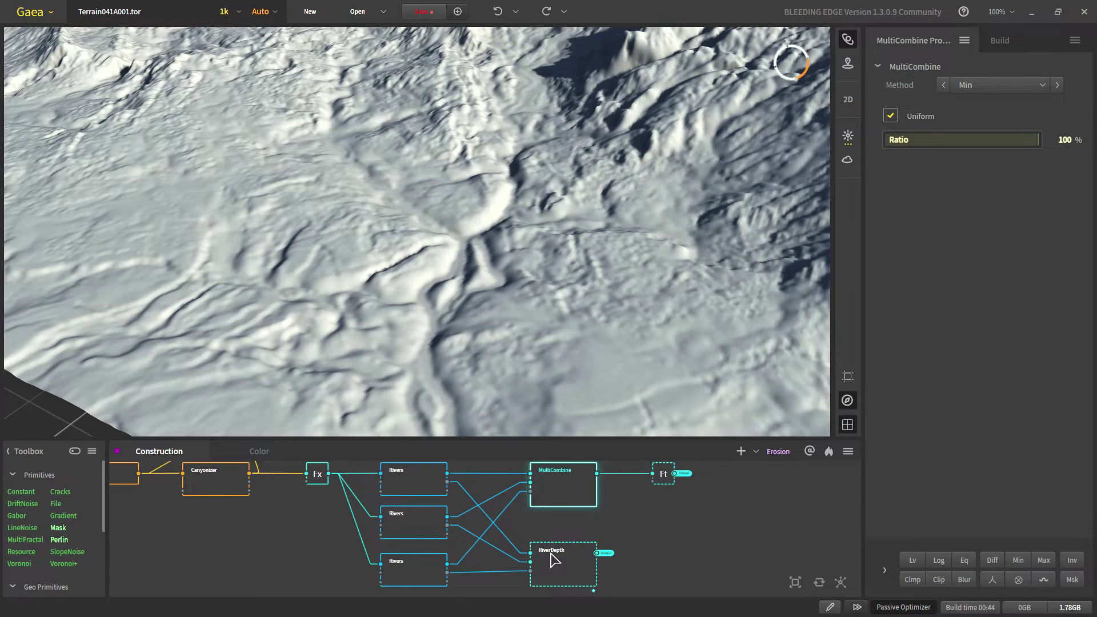
- Display the RiverDepth node's combined river mask and examine its Max method
drag(583, 512, 557, 500)
middle_drag(557, 501, 554, 500)
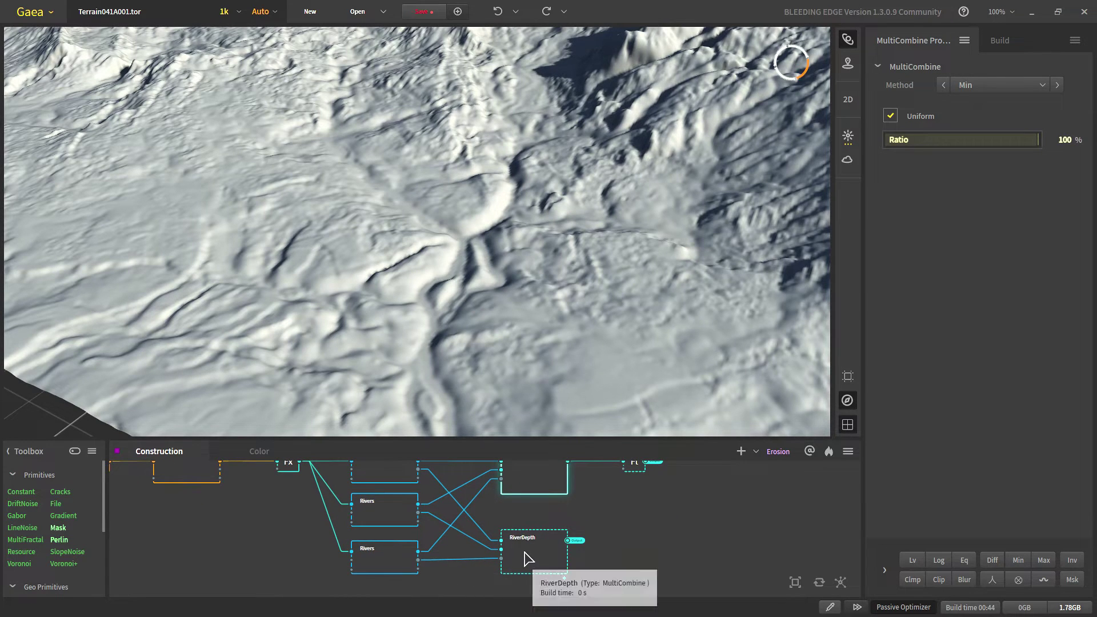
scroll(526, 558, up, 2)
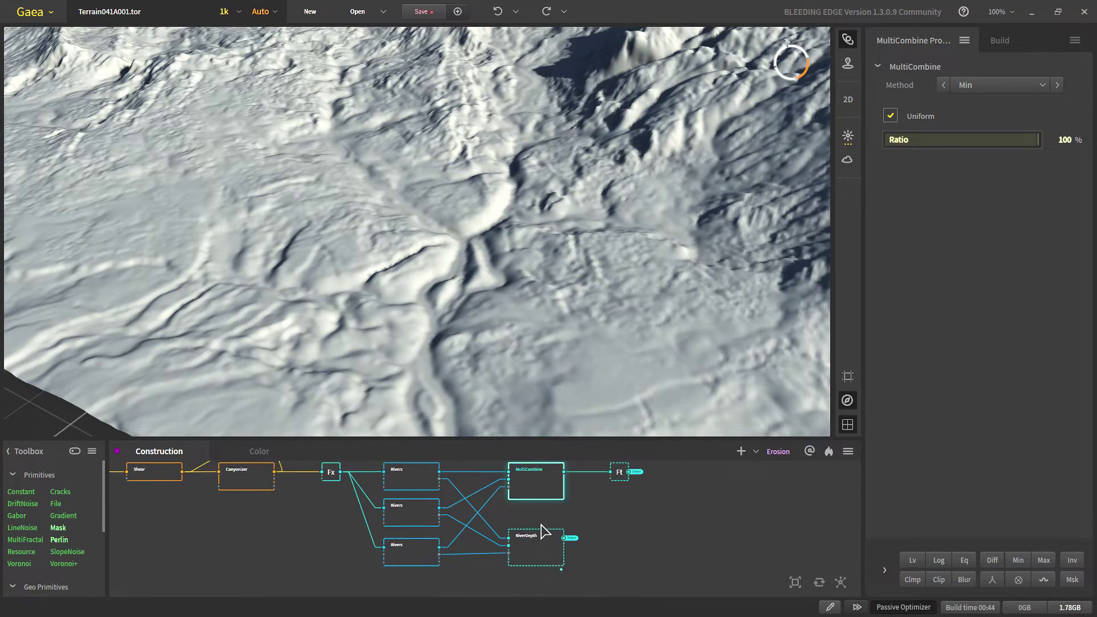
click(515, 546)
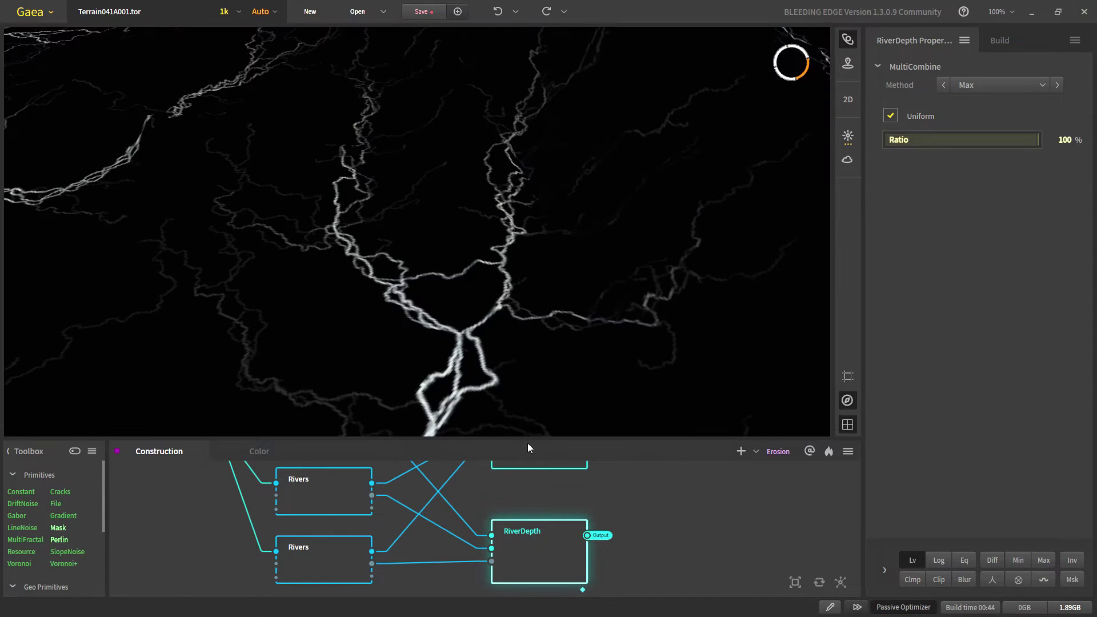
- Enlarge the node graph area and frame the Rivers, MultiCombine and RiverDepth nodes in it
drag(527, 441, 526, 362)
middle_drag(421, 473, 399, 534)
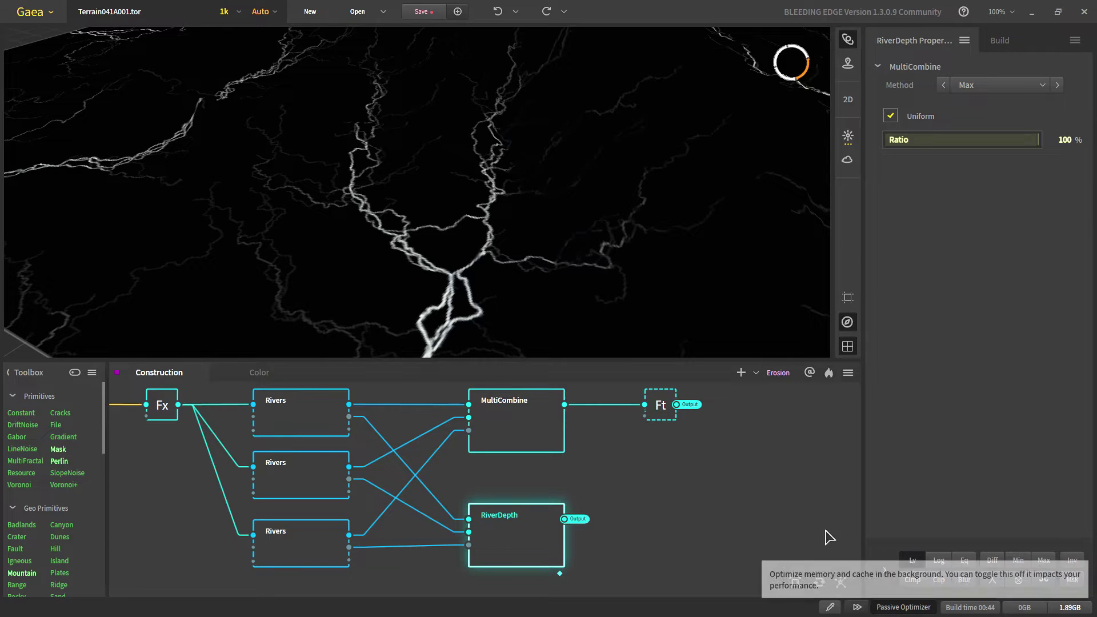
scroll(474, 529, up, 1)
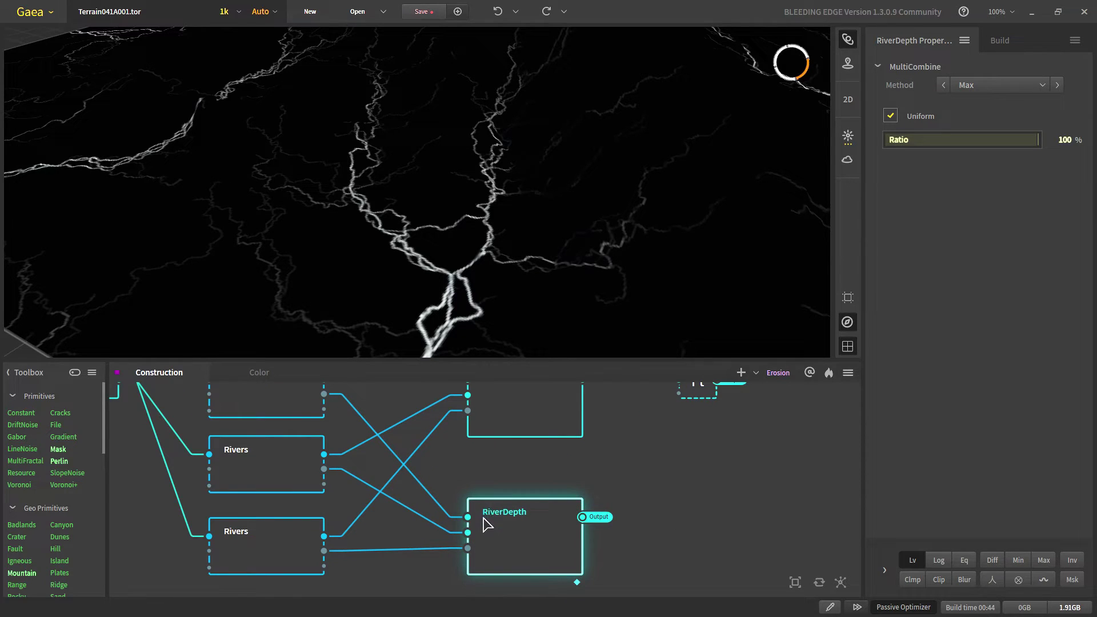
- Display the MultiCombine node again and inspect the mountain with its merged riverbeds from a distance
middle_drag(589, 438, 486, 521)
click(414, 458)
drag(449, 297, 368, 246)
scroll(425, 276, down, 5)
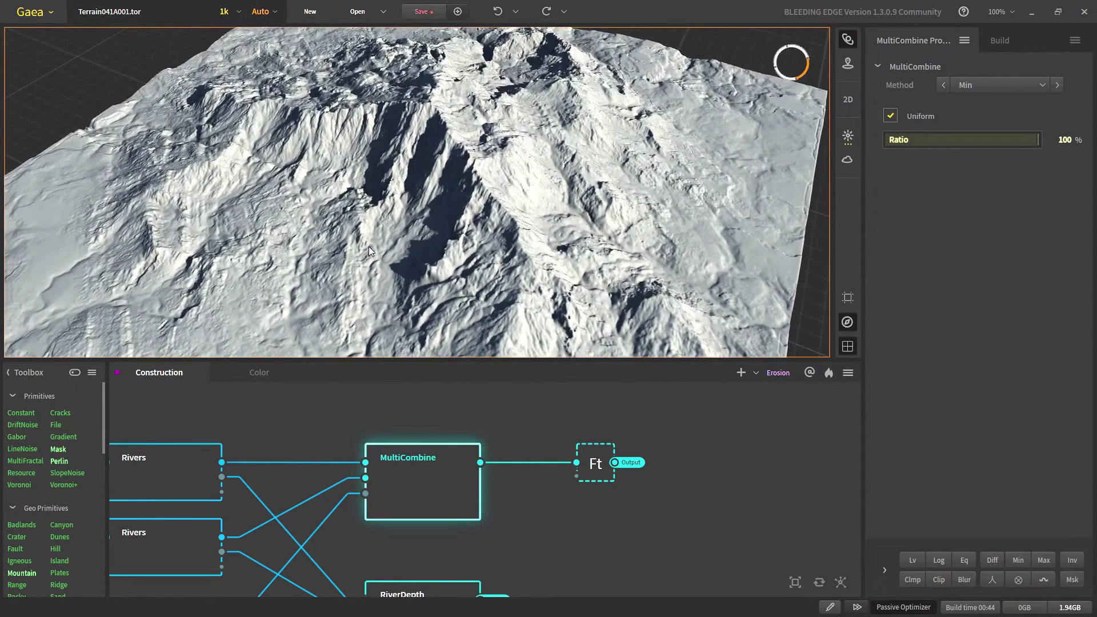
- Display the FinalTerrain node and move it farther away from MultiCombine to leave space between them
click(594, 462)
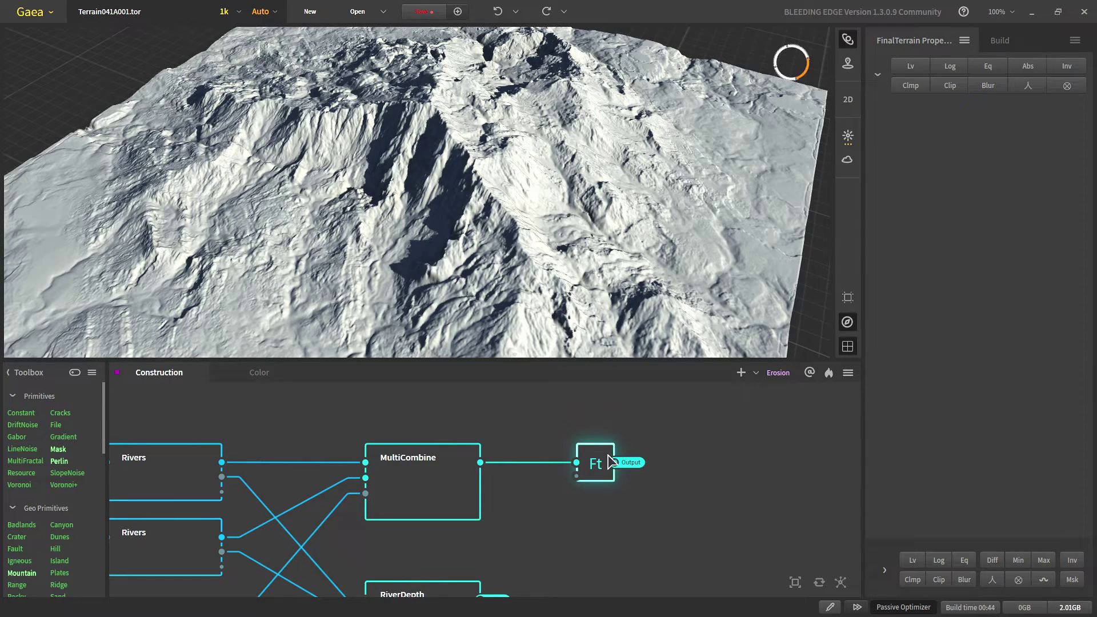
scroll(691, 477, down, 1)
middle_drag(603, 456, 494, 467)
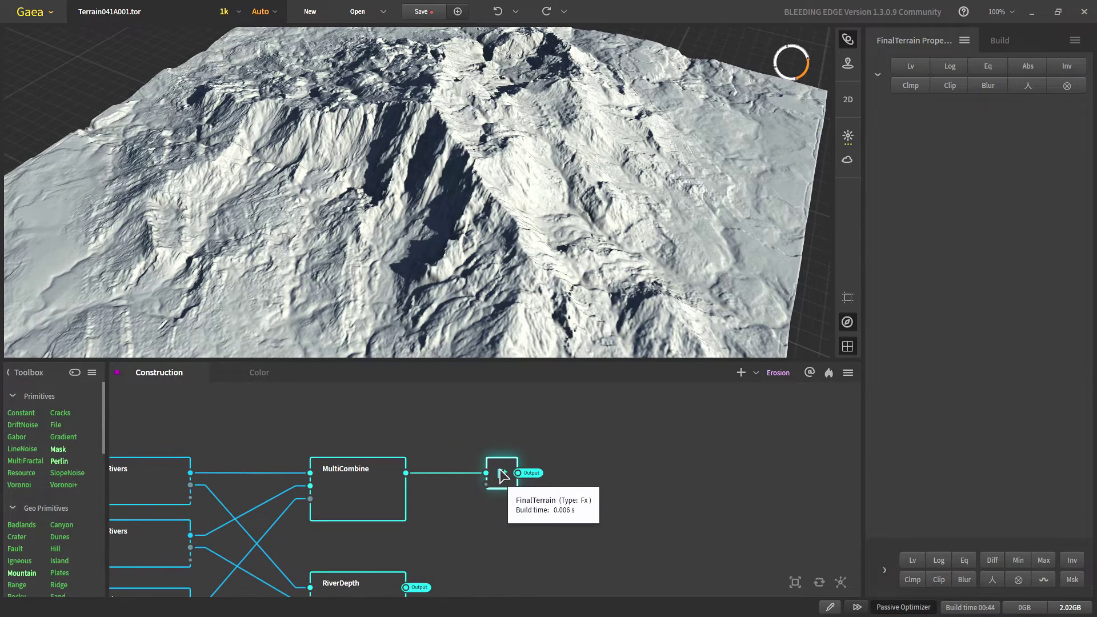
drag(502, 474, 686, 474)
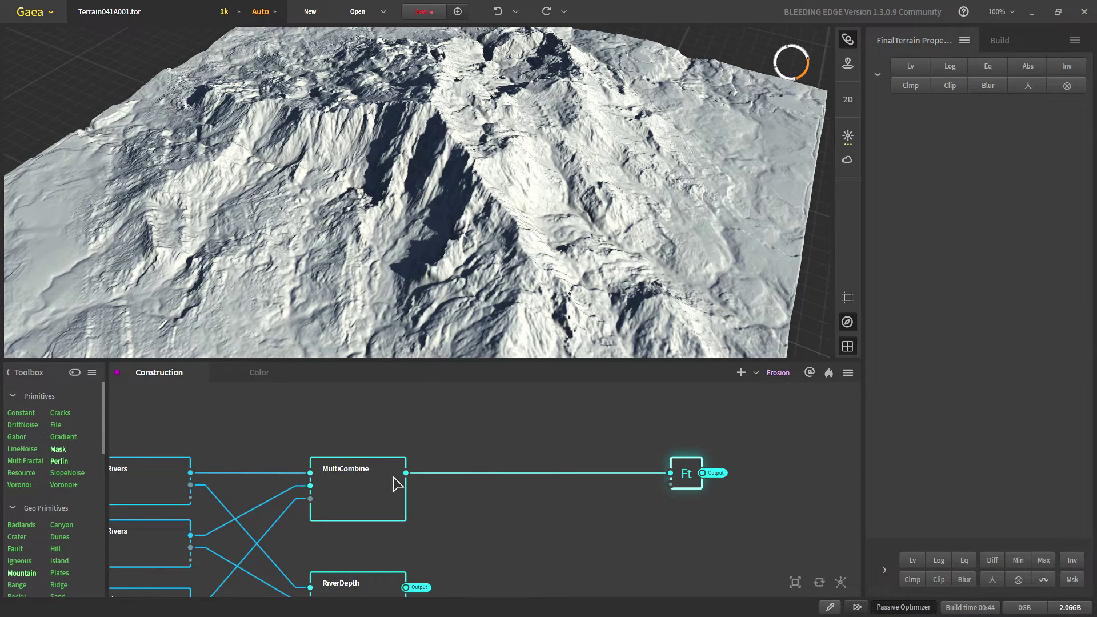
scroll(409, 480, down, 3)
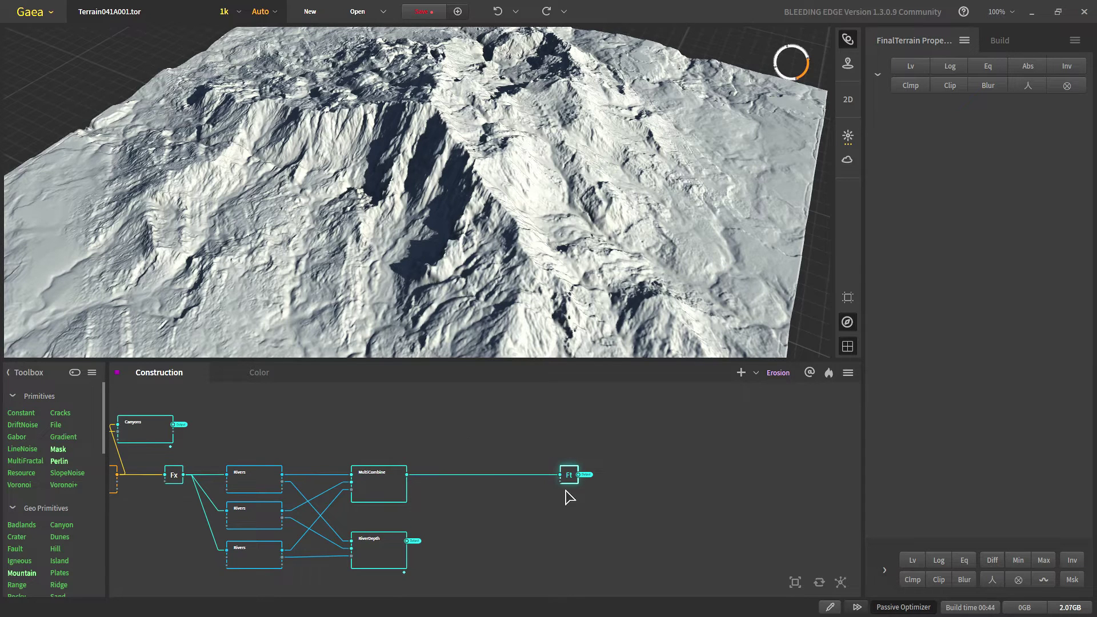
scroll(568, 480, up, 3)
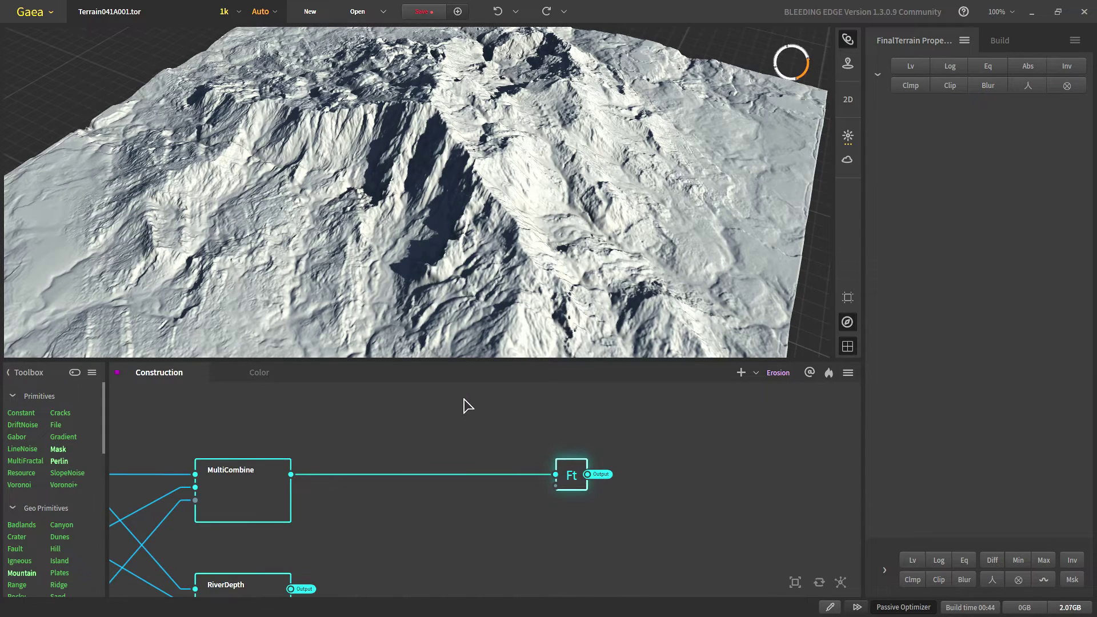
scroll(478, 515, up, 1)
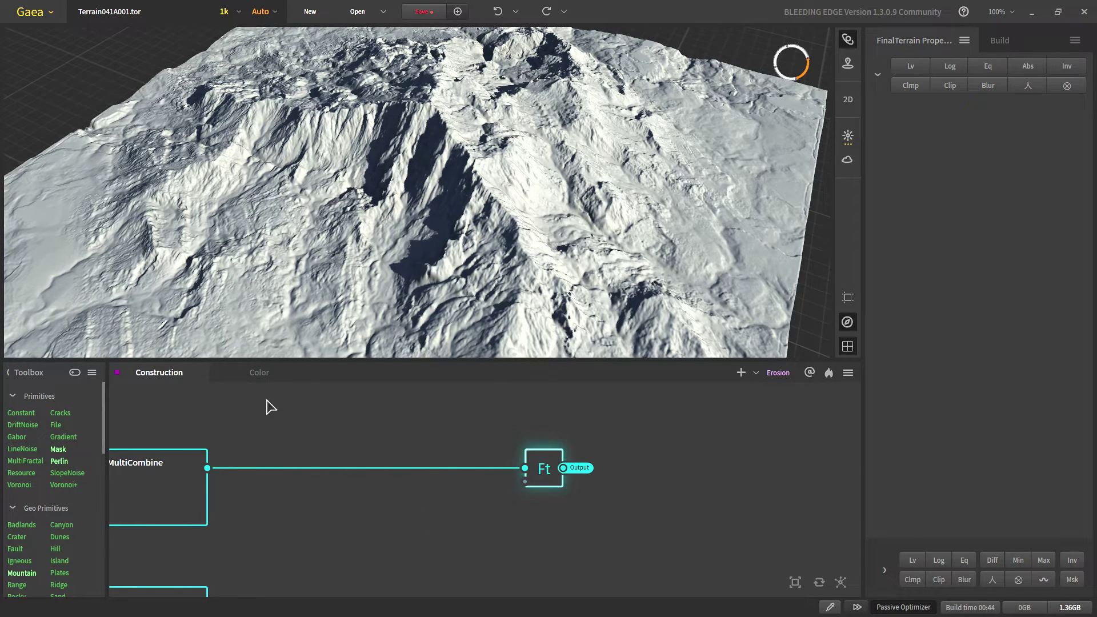
- Switch to the Color graph and pin the Fx node fed by FinalTerrain as the underlay
click(246, 374)
scroll(186, 498, down, 3)
scroll(183, 489, down, 2)
middle_drag(195, 497, 636, 524)
scroll(533, 510, up, 6)
middle_drag(510, 462, 366, 518)
click(326, 504)
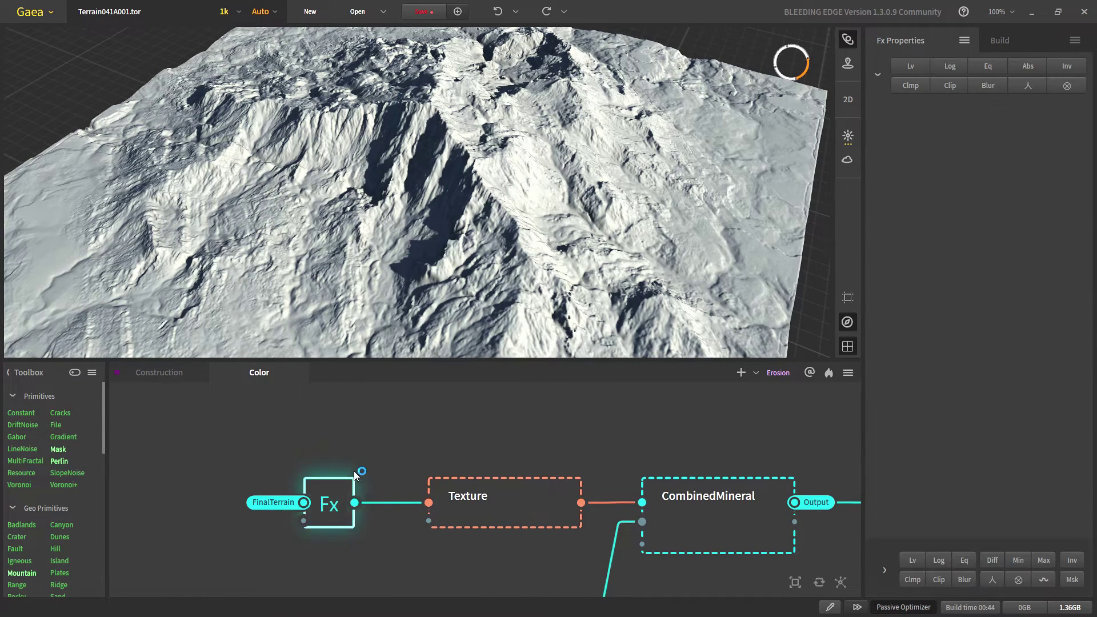
right_click(334, 508)
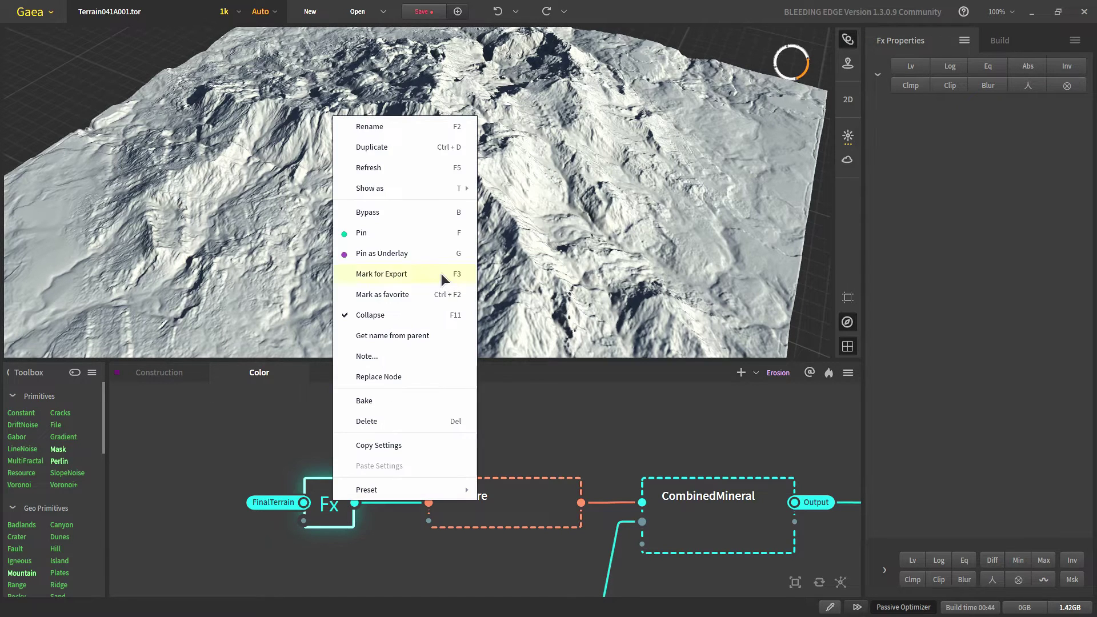
click(431, 255)
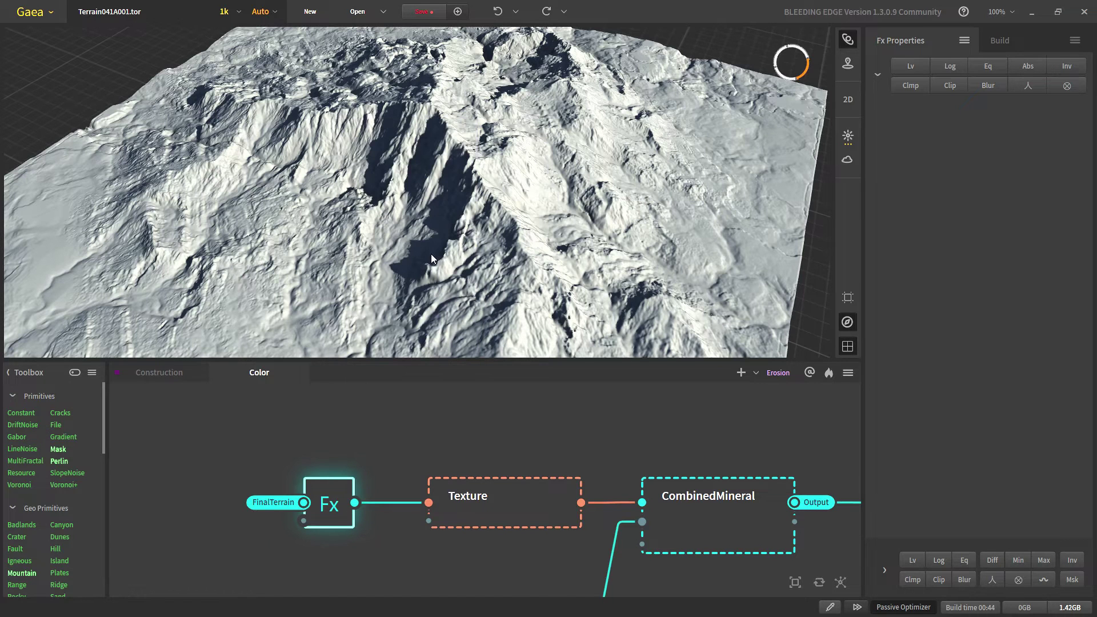
- Display the Texture node over the pinned terrain and inspect its pattern and settings
click(502, 506)
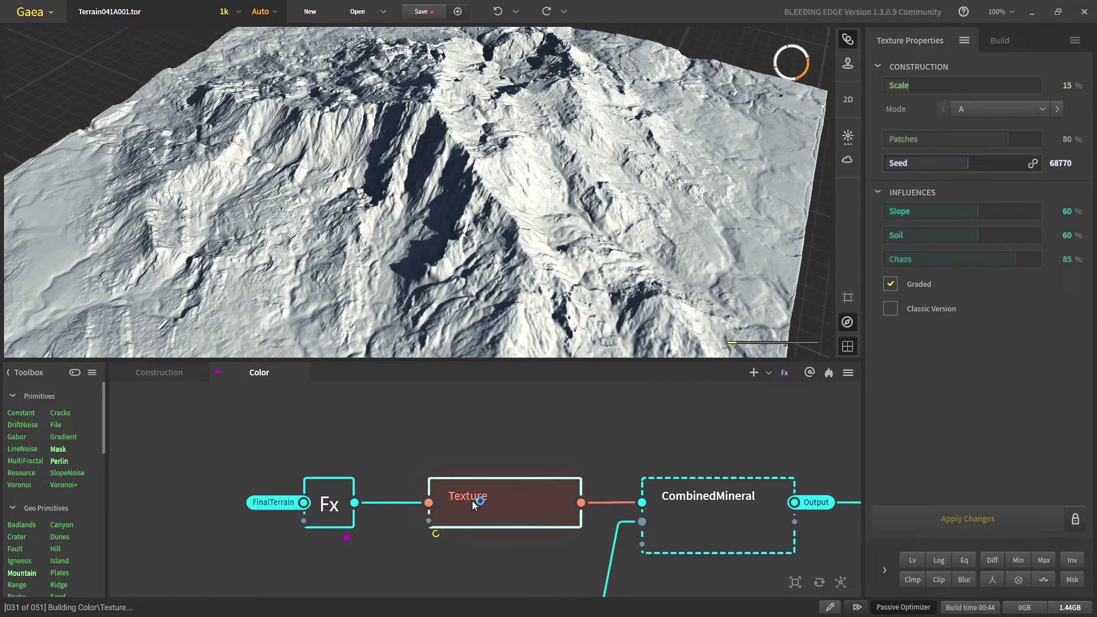
scroll(451, 259, down, 3)
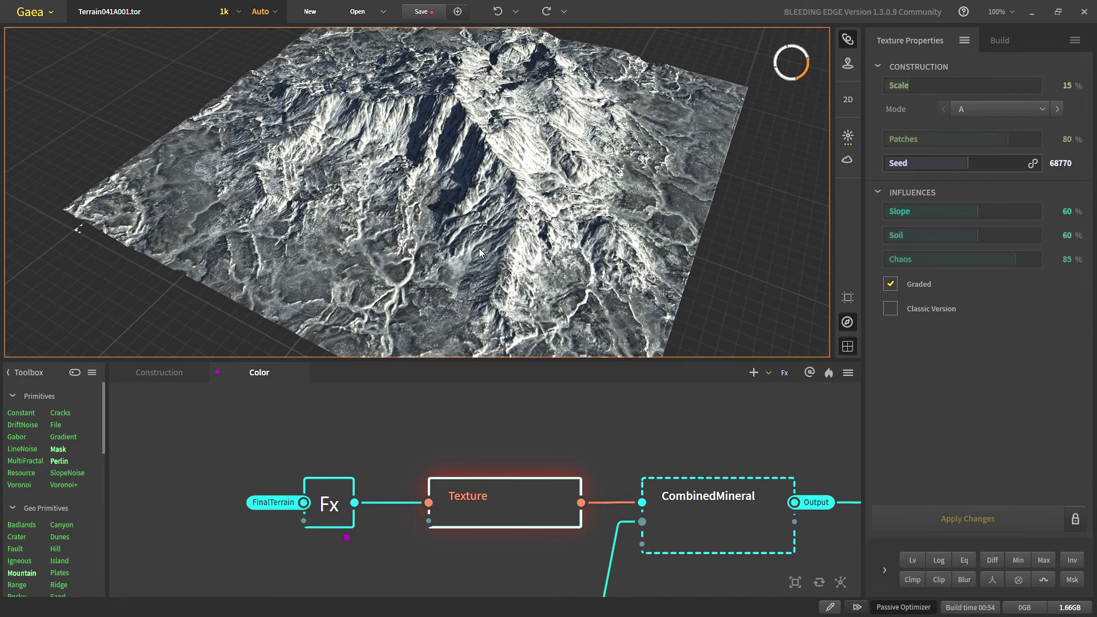
- Display the CombinedMineral node and compare it with the Texture node that feeds it
middle_drag(558, 515, 391, 488)
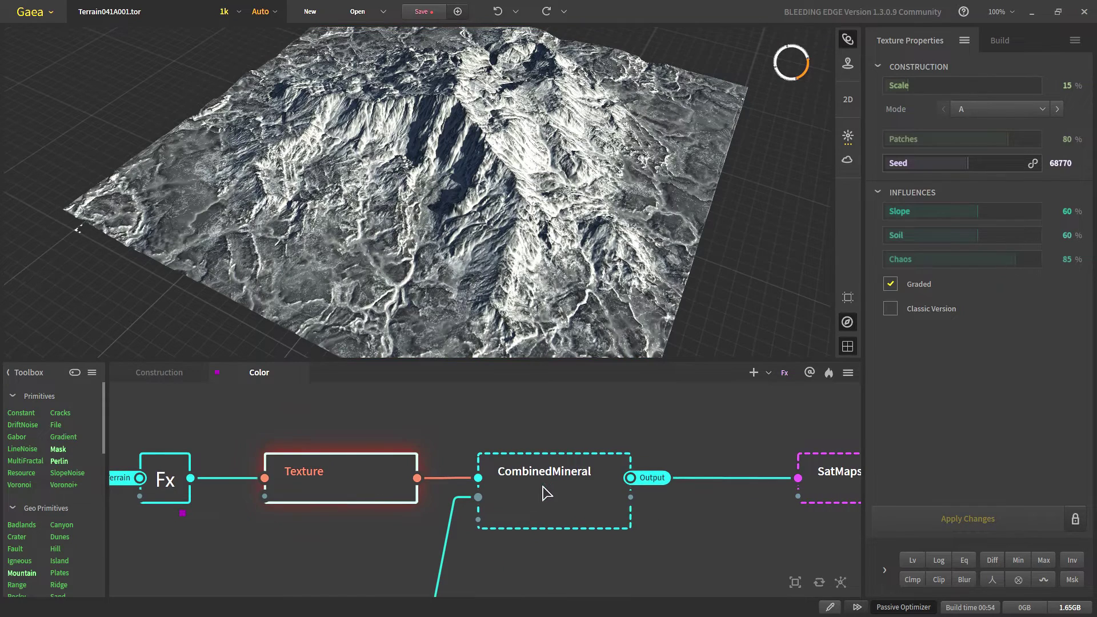
click(542, 489)
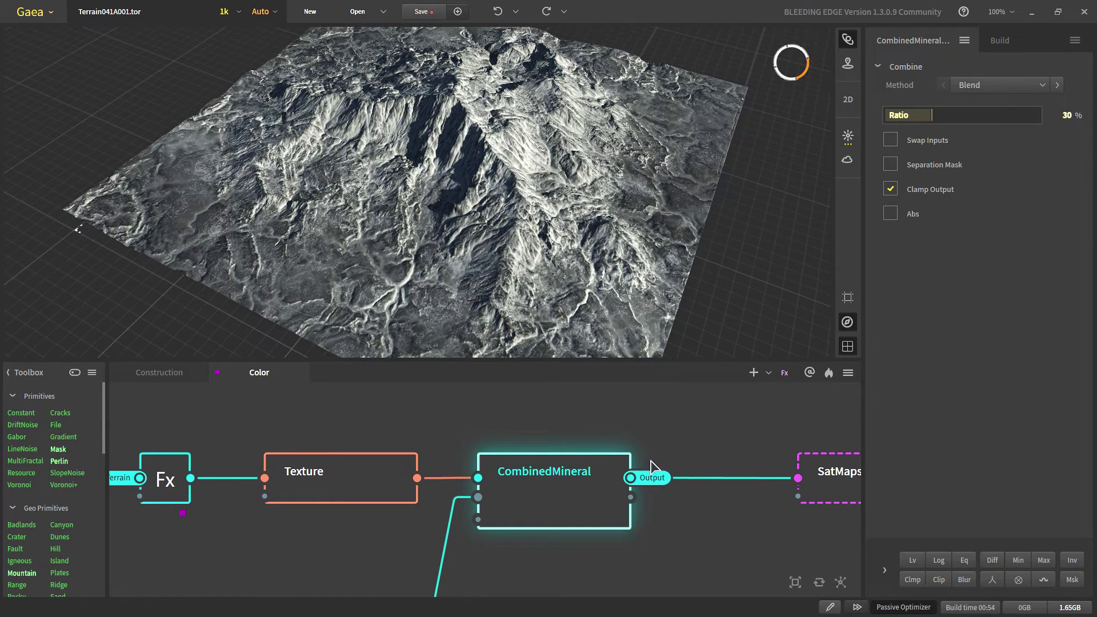
click(359, 489)
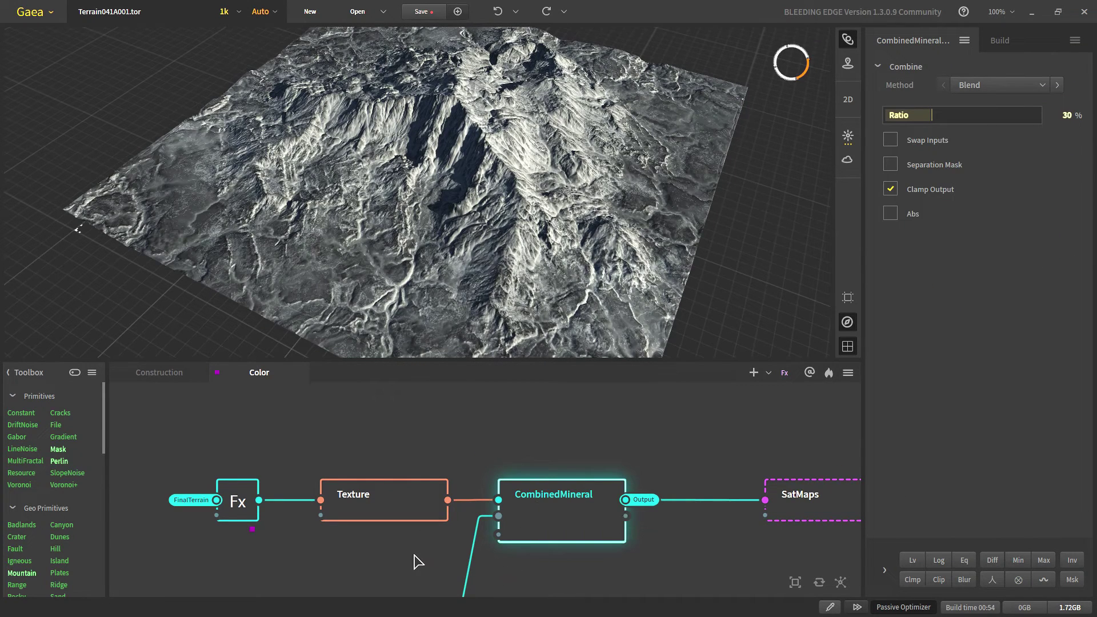
- Display the Fx node that starts the lower Perlin and Combine chain and compare it without and with Lv
scroll(434, 554, down, 1)
scroll(506, 534, down, 1)
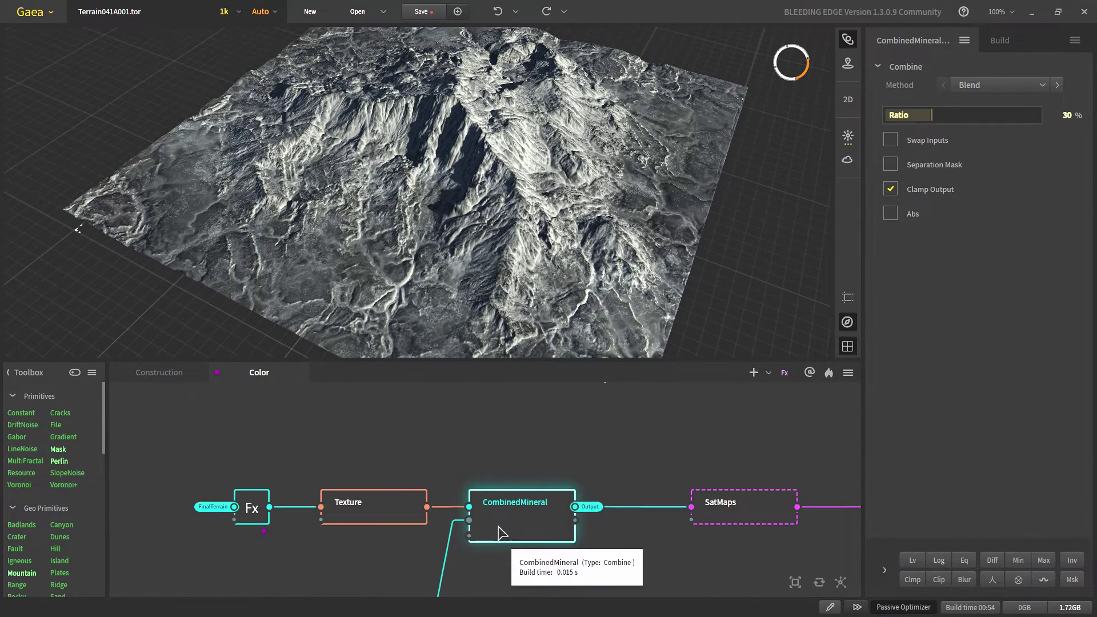
middle_drag(444, 572, 492, 417)
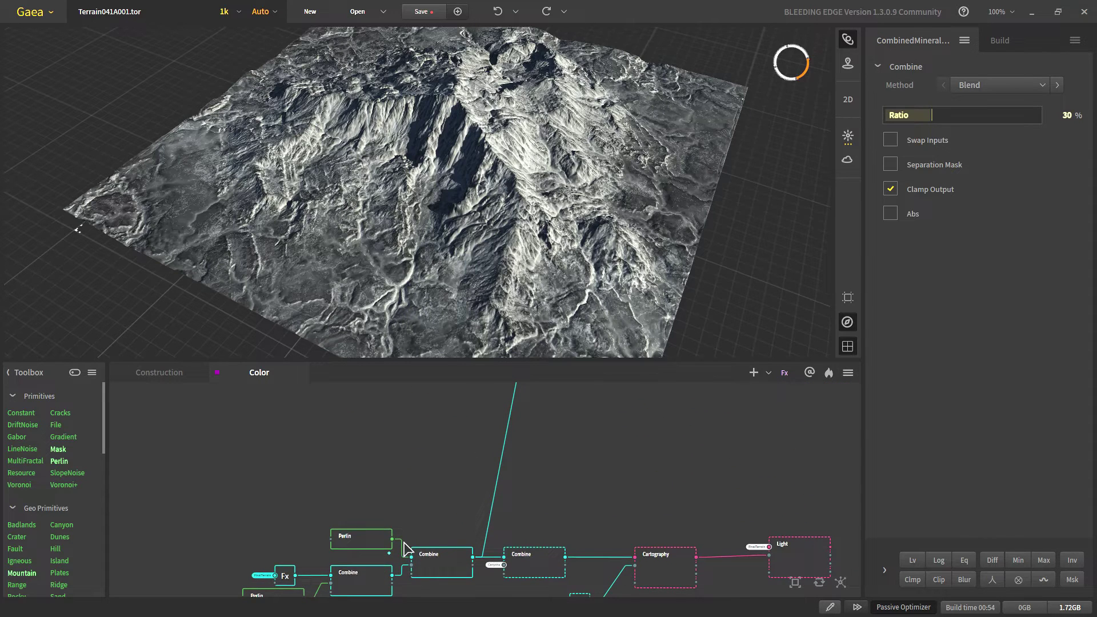
scroll(404, 547, up, 1)
scroll(283, 578, up, 3)
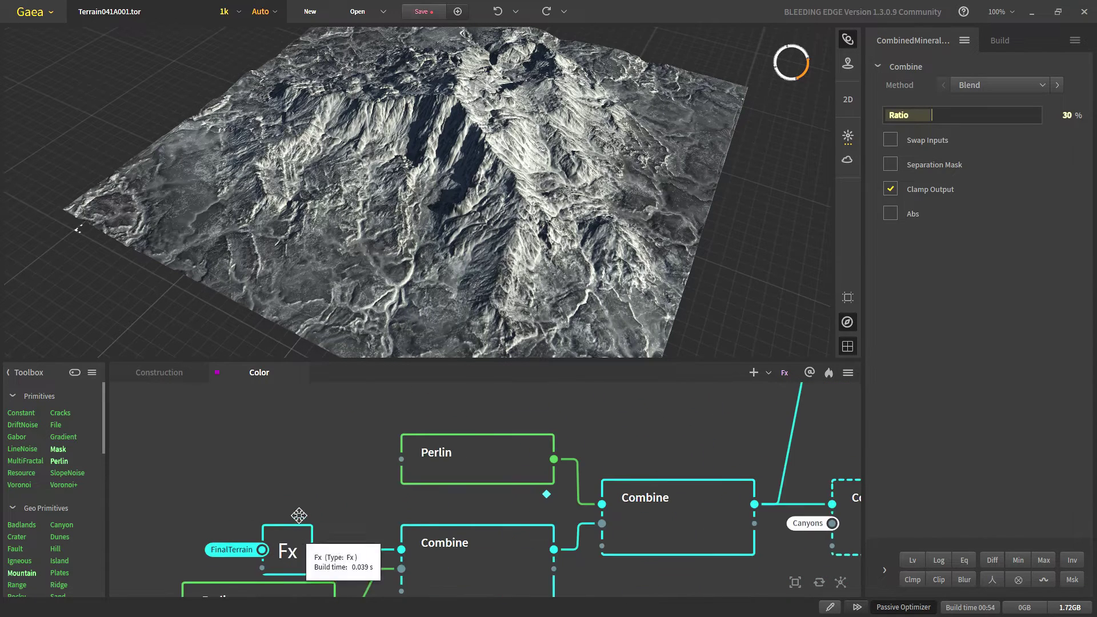
click(276, 507)
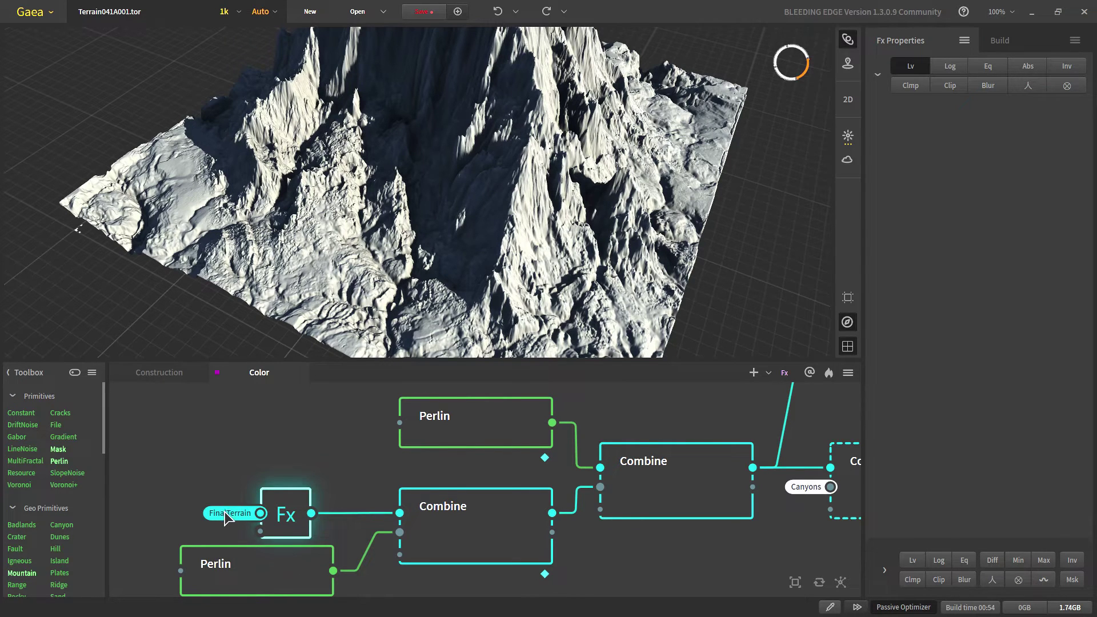
click(919, 65)
click(921, 64)
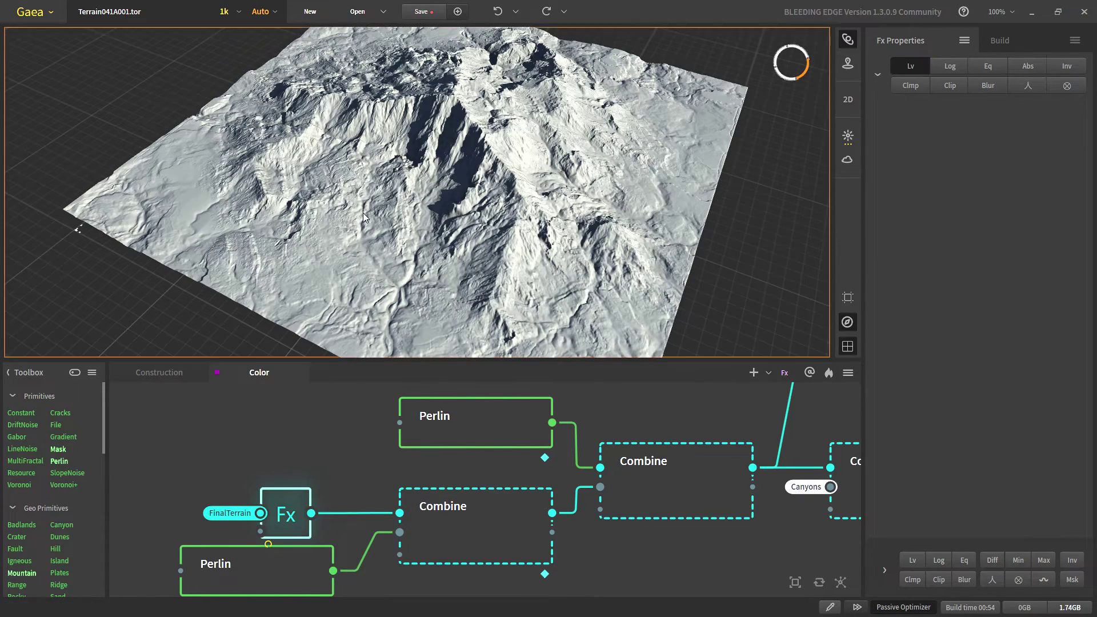
- Display the Screen-mode Combine node fed by Fx and compare it with its lower Perlin input
click(428, 520)
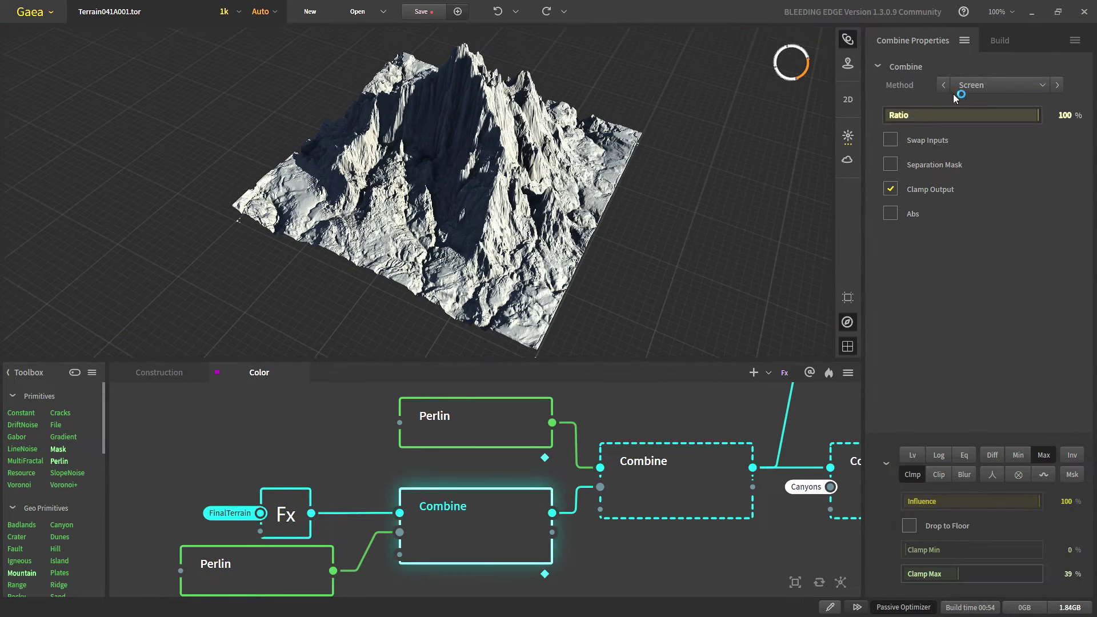
middle_drag(252, 592, 274, 557)
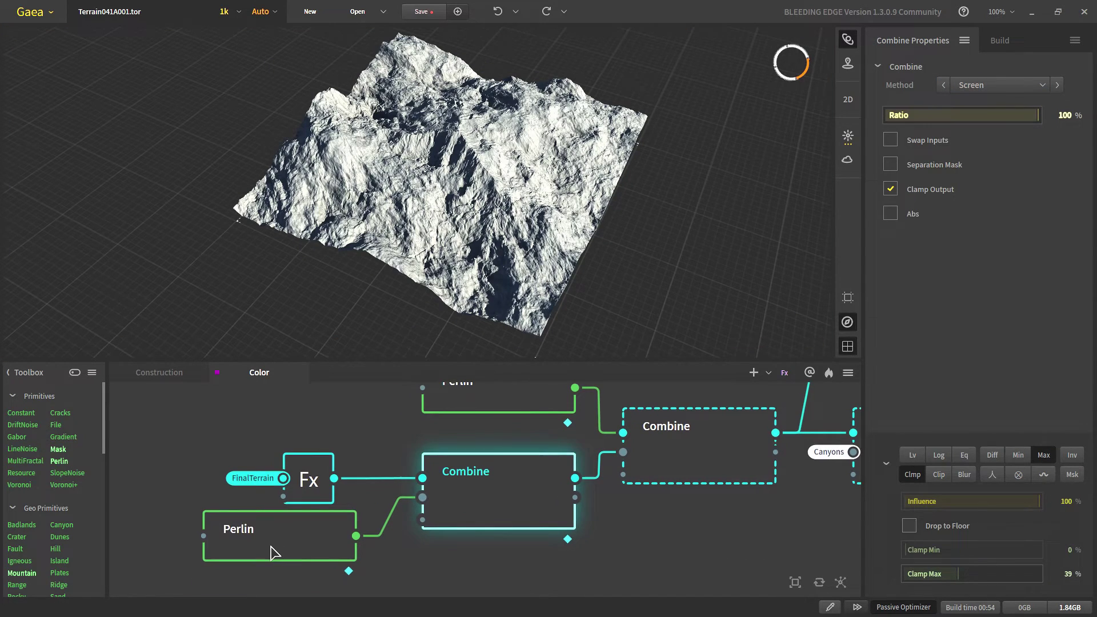
click(268, 554)
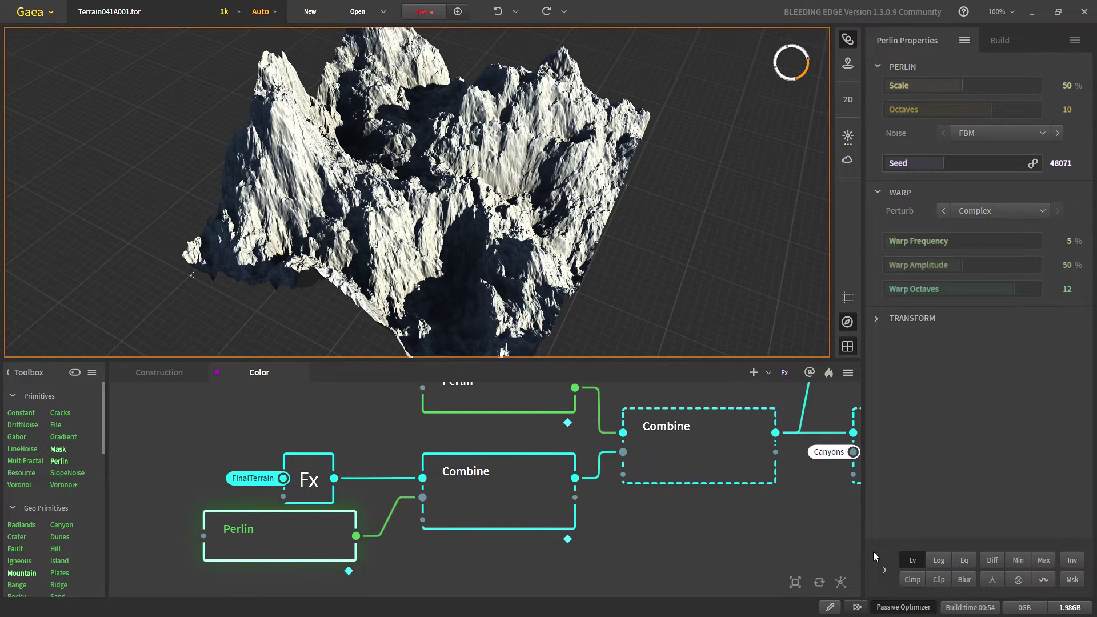
click(489, 498)
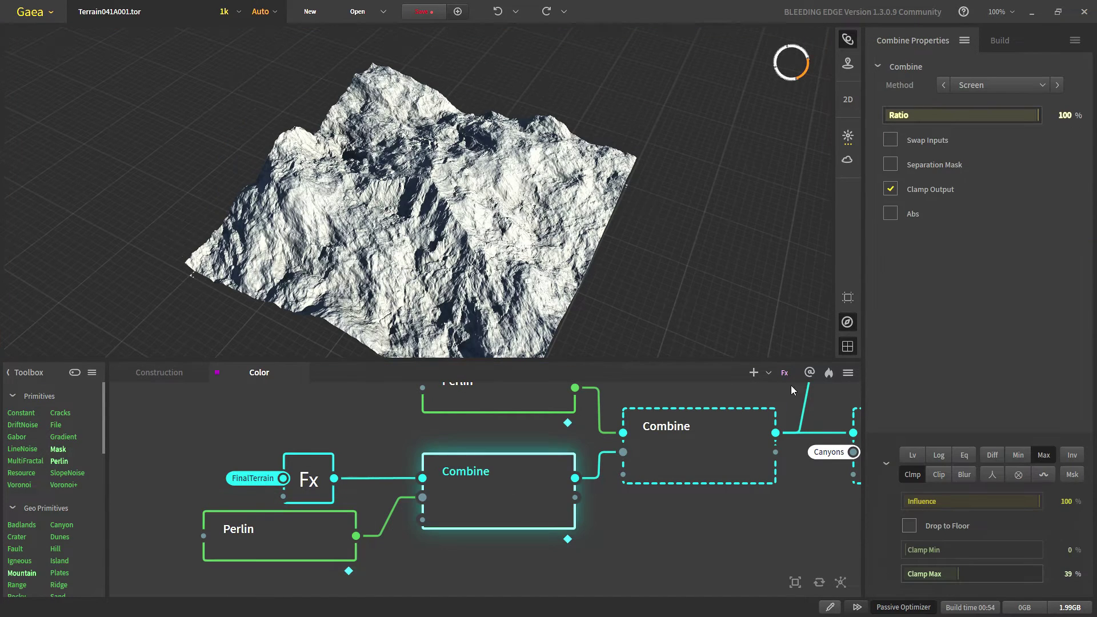
click(289, 550)
click(376, 497)
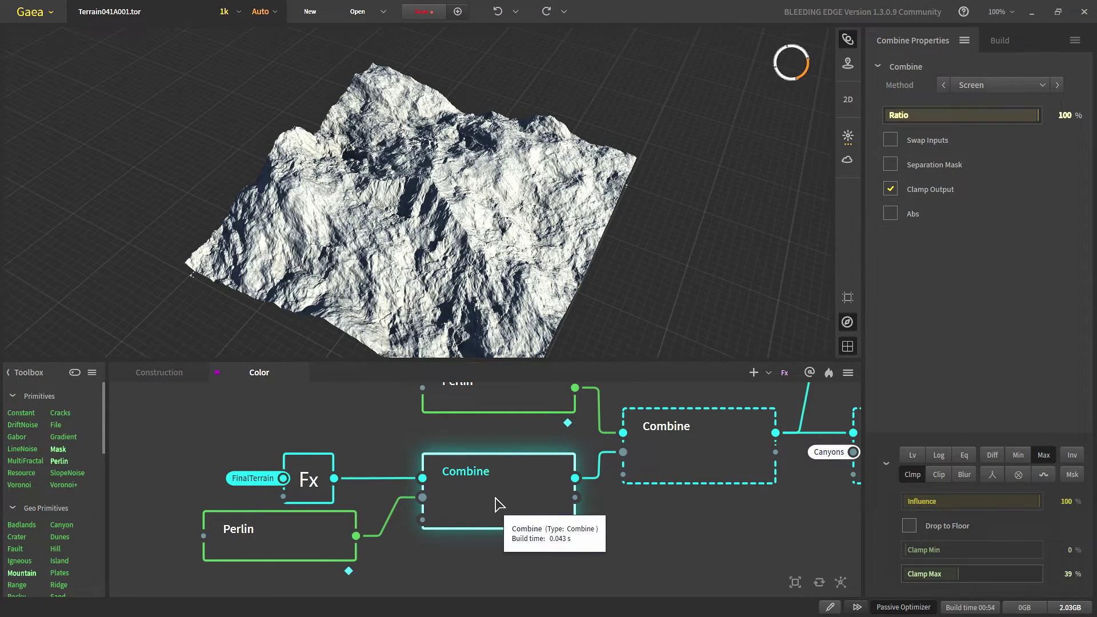
- Set the Screen-mode Combine node to show as Mask
right_click(495, 505)
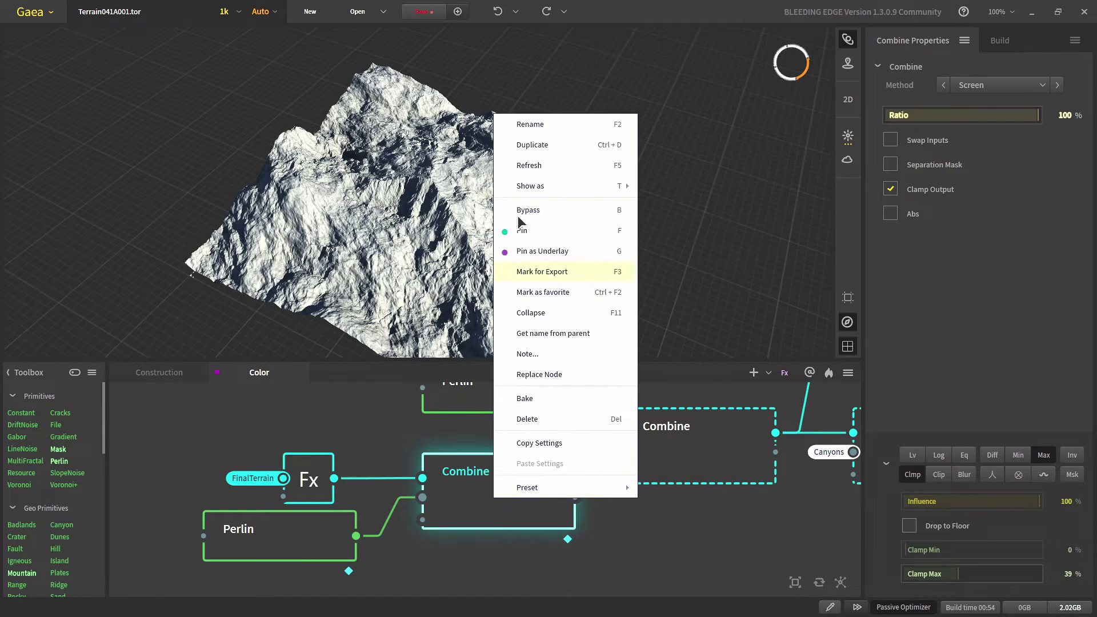
mouse_move(565, 187)
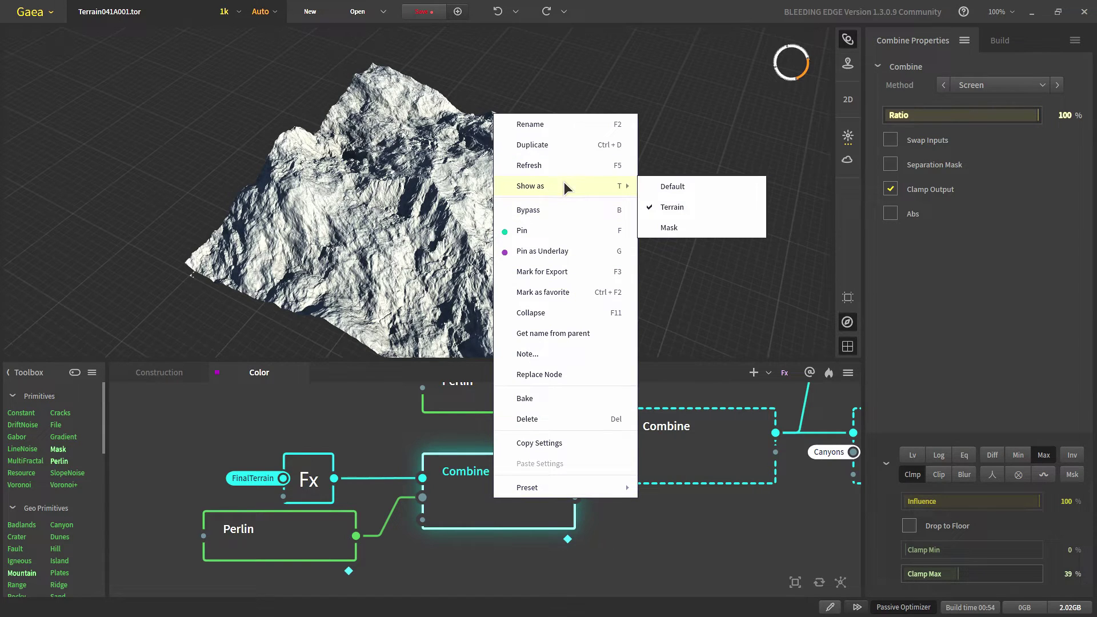
click(670, 228)
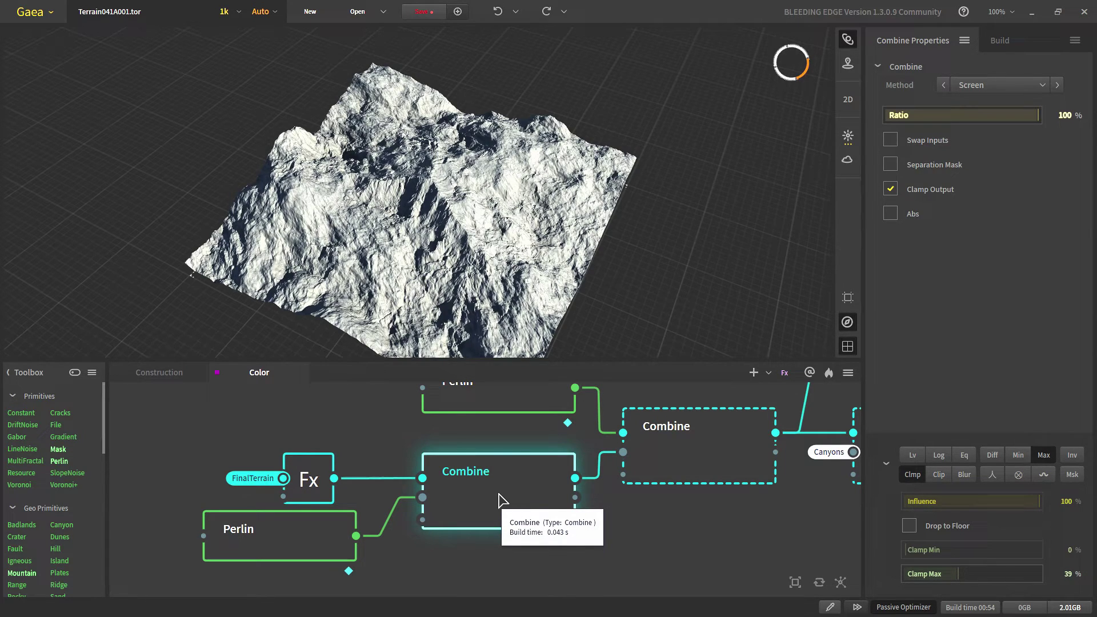
- Compare the lower Perlin and Fx masks with the Screen-mode Combine node over the underlay terrain
click(284, 554)
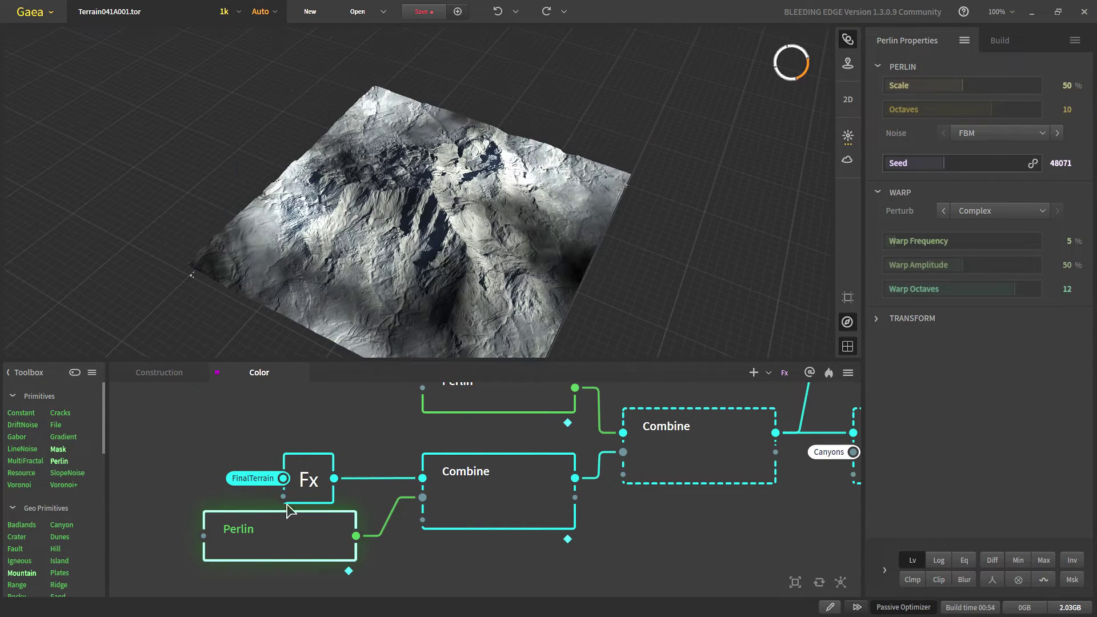
click(306, 481)
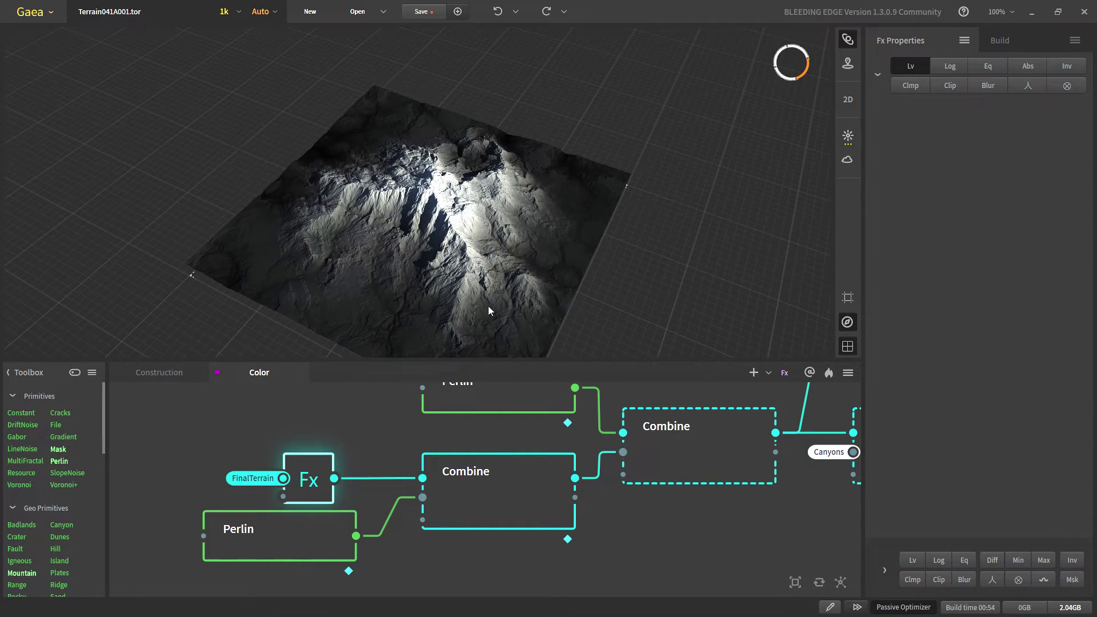
click(297, 549)
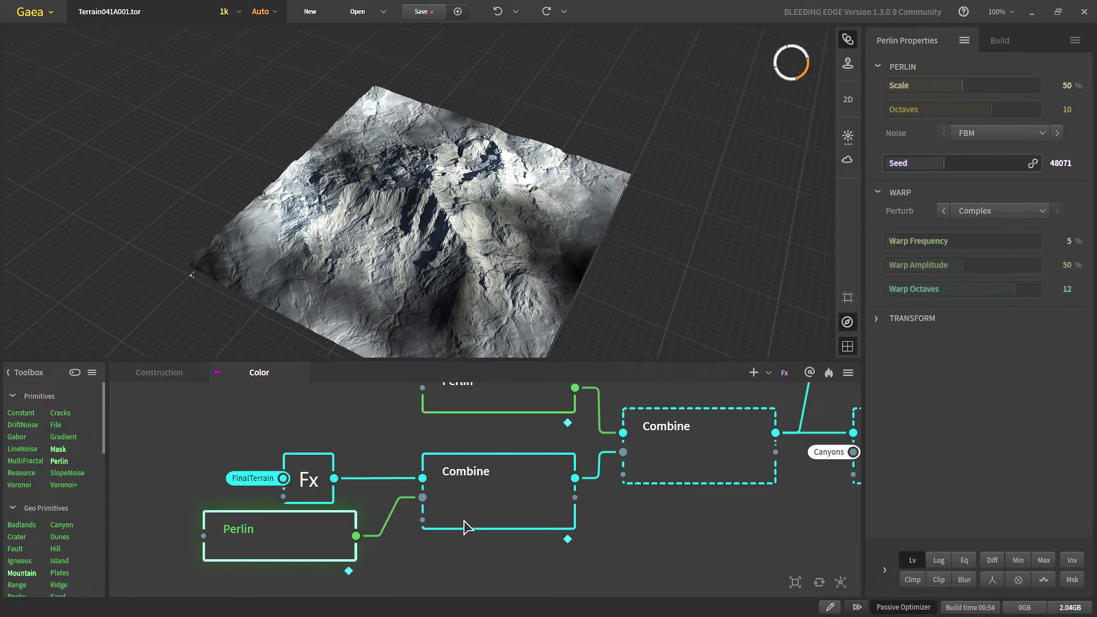
click(473, 519)
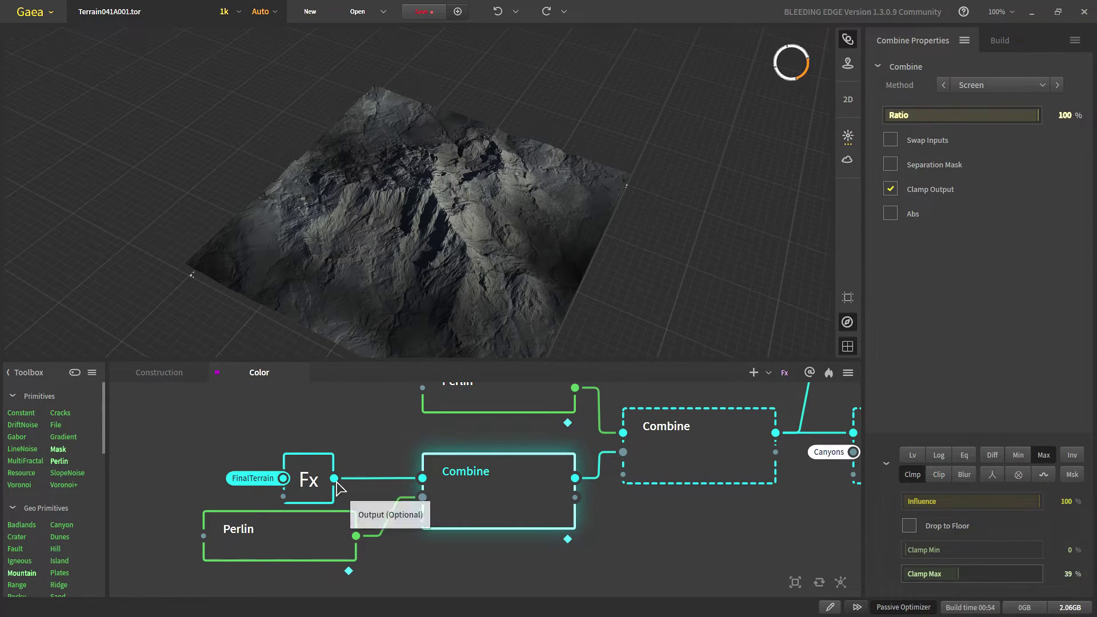
- Compare Fx with the Screen-mode Combine node, turning the Combine's Clmp effect off and on again
click(308, 483)
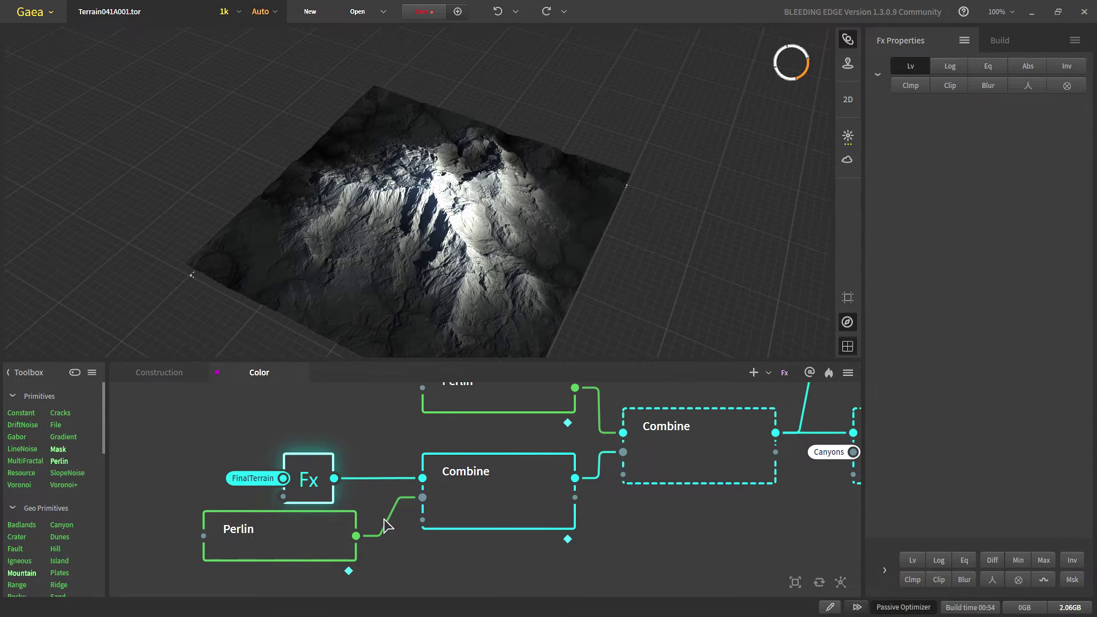
click(523, 501)
click(912, 476)
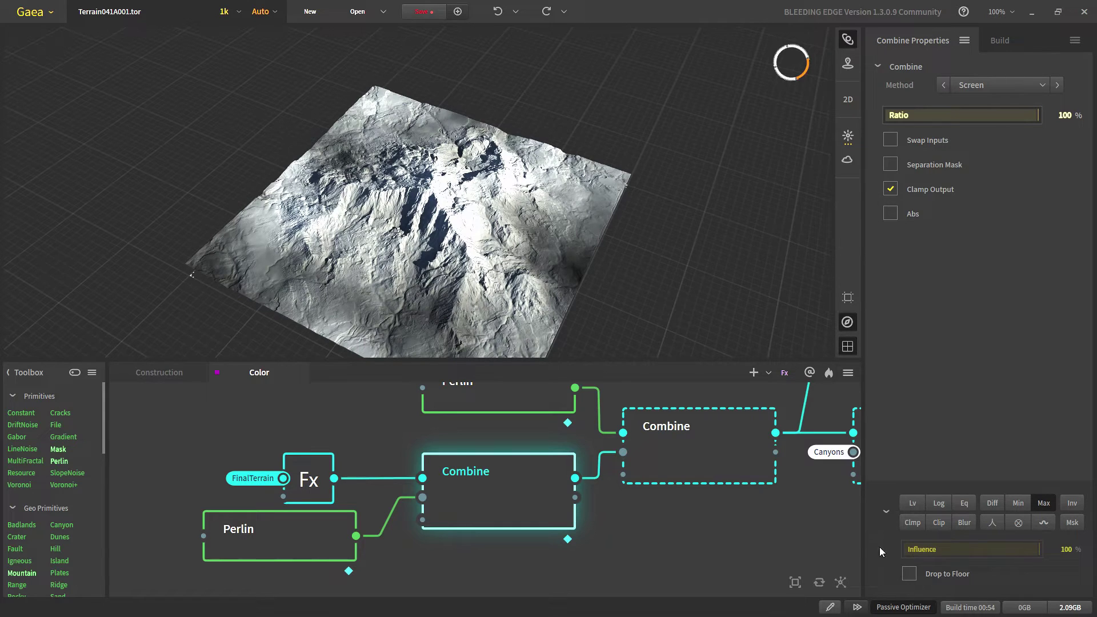
click(912, 522)
- Display the upper Perlin node and turn off its Shaper, Clip and Lv effects to expose the raw noise
middle_drag(522, 533, 417, 558)
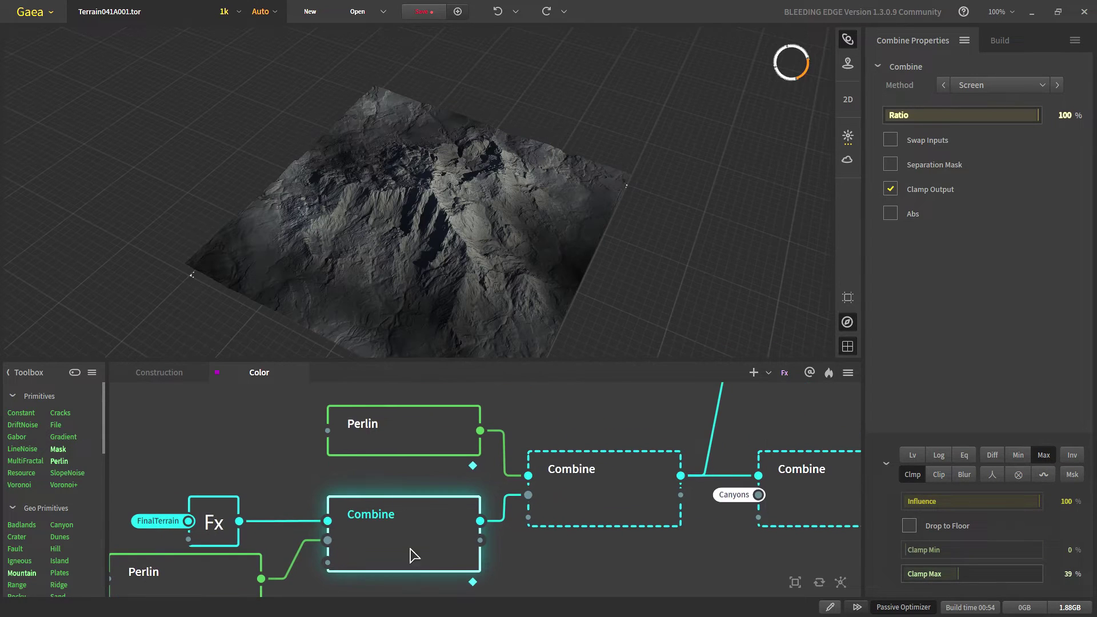
click(403, 426)
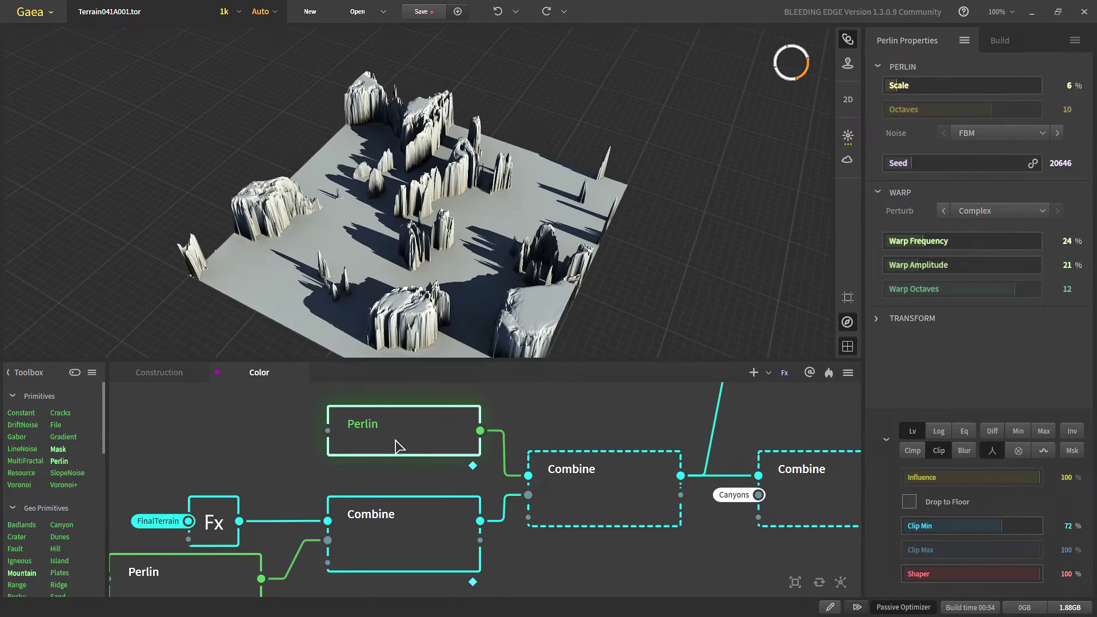
click(993, 451)
click(942, 475)
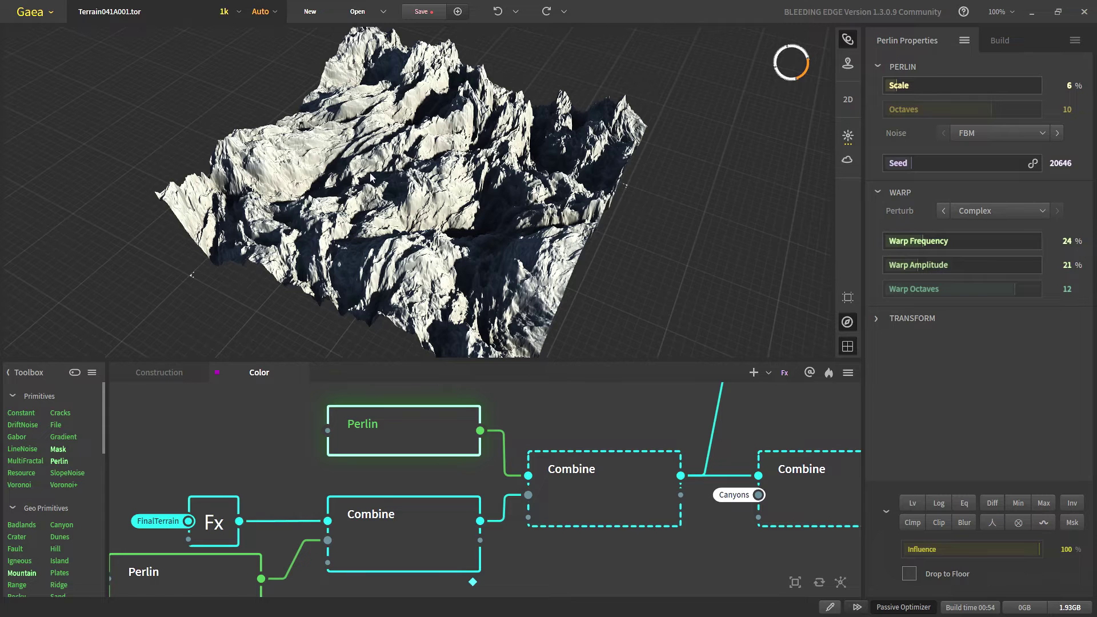
- Try Clip alone on the upper Perlin node, inspect the clipped terrain, and turn Clip off again
click(941, 523)
scroll(419, 300, up, 5)
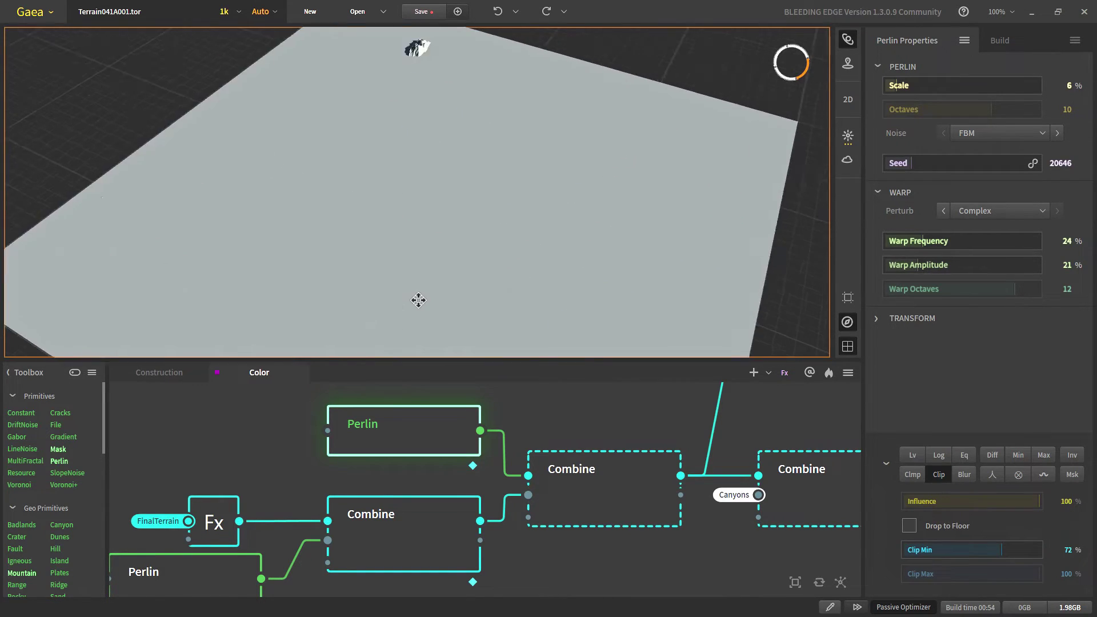
scroll(419, 300, down, 5)
click(939, 475)
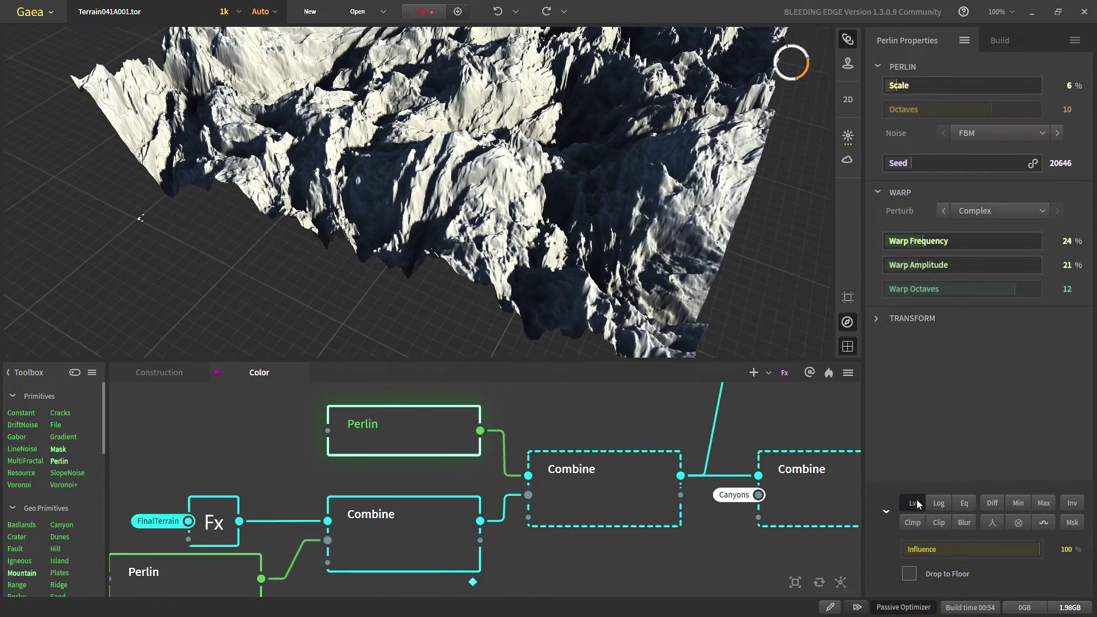
- Enable Lv, Clip and Shaper on the upper Perlin node, in that order
click(917, 505)
scroll(481, 181, down, 4)
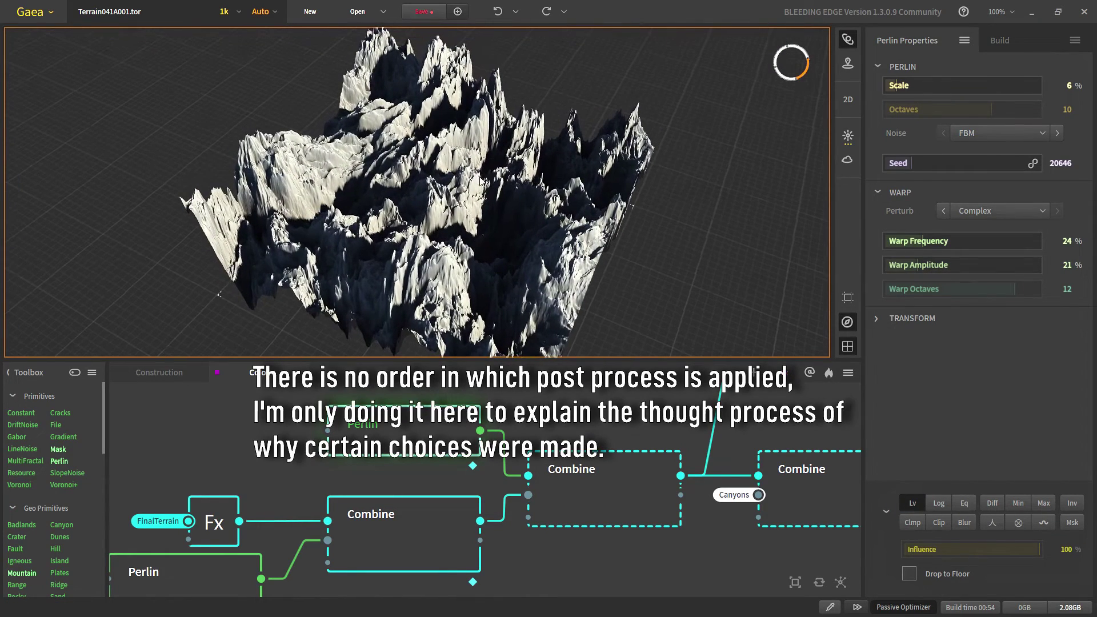
click(947, 528)
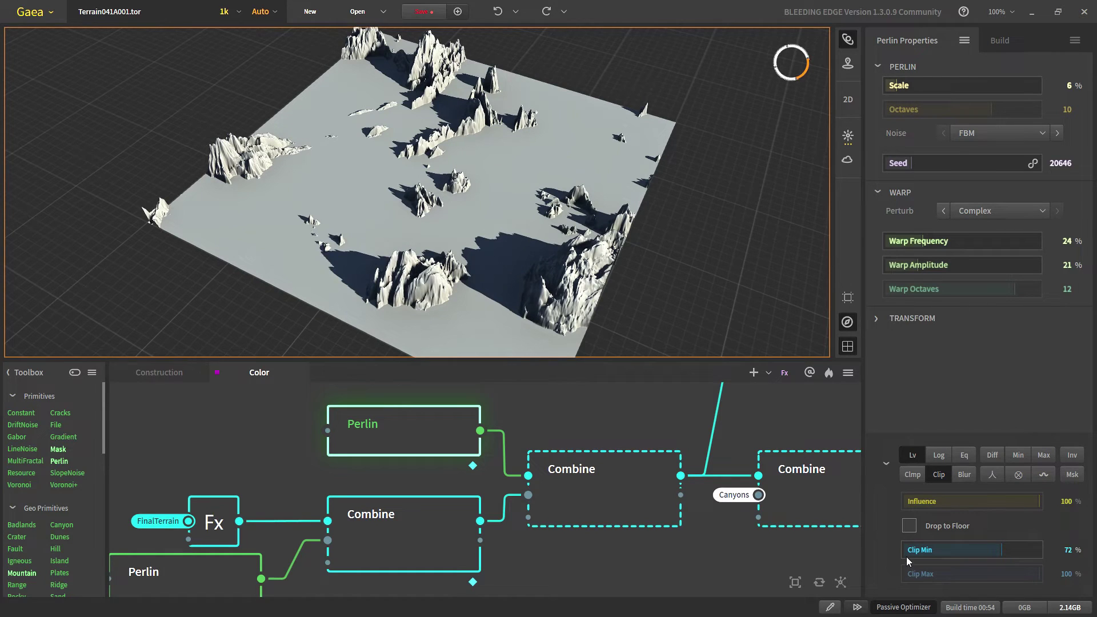
click(993, 475)
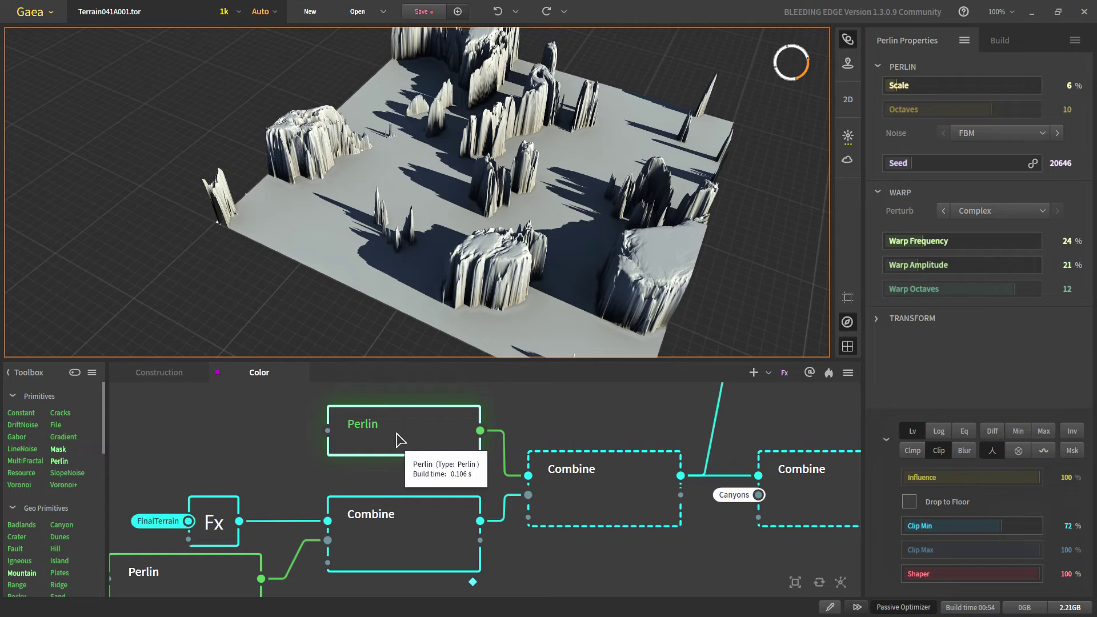
- Compare the clamped Combine and upper Perlin masks with the Add-mode Combine node that merges them
click(375, 554)
click(372, 445)
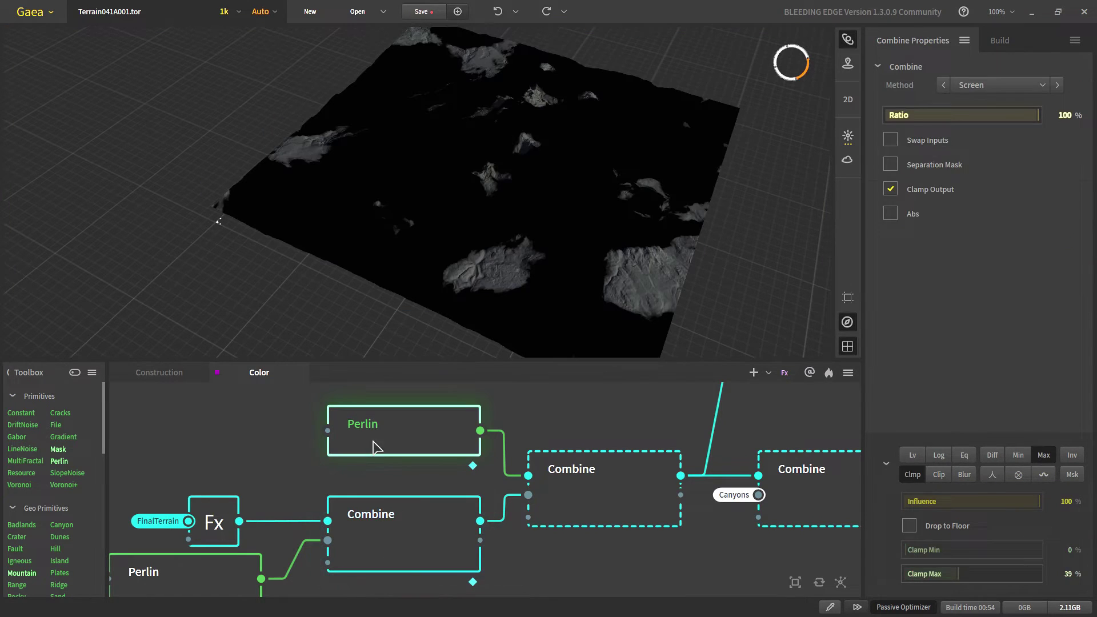
click(588, 484)
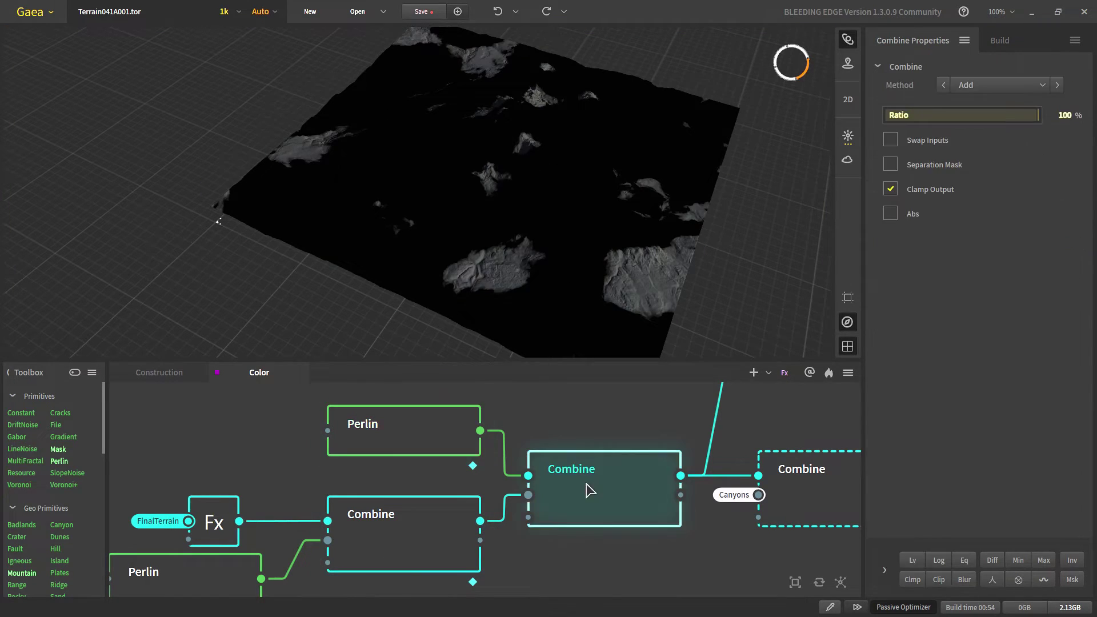
click(421, 549)
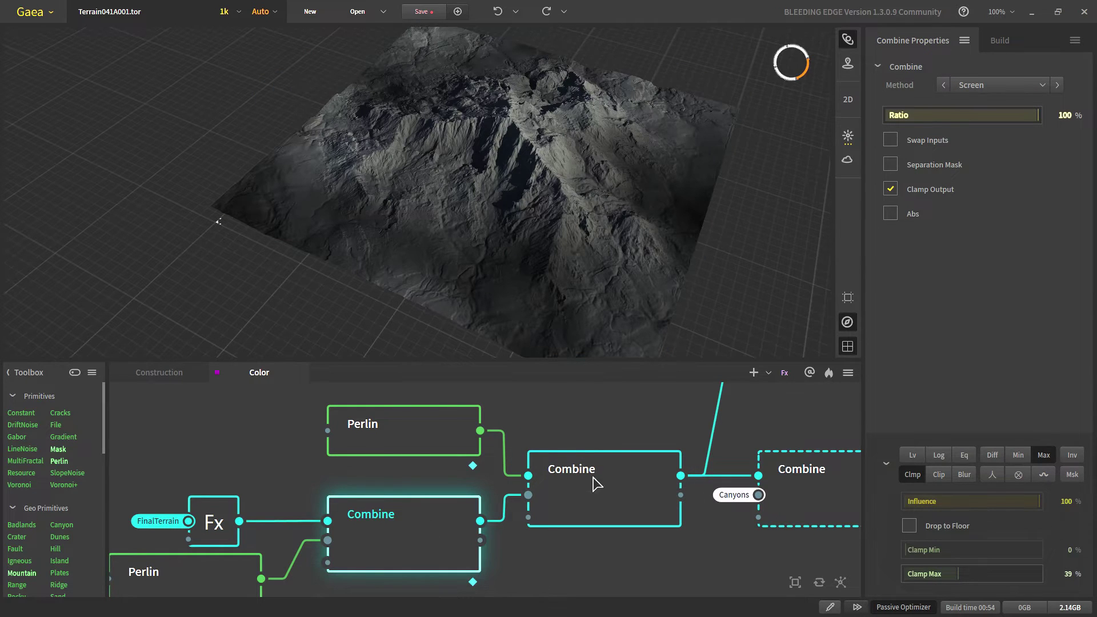
click(619, 489)
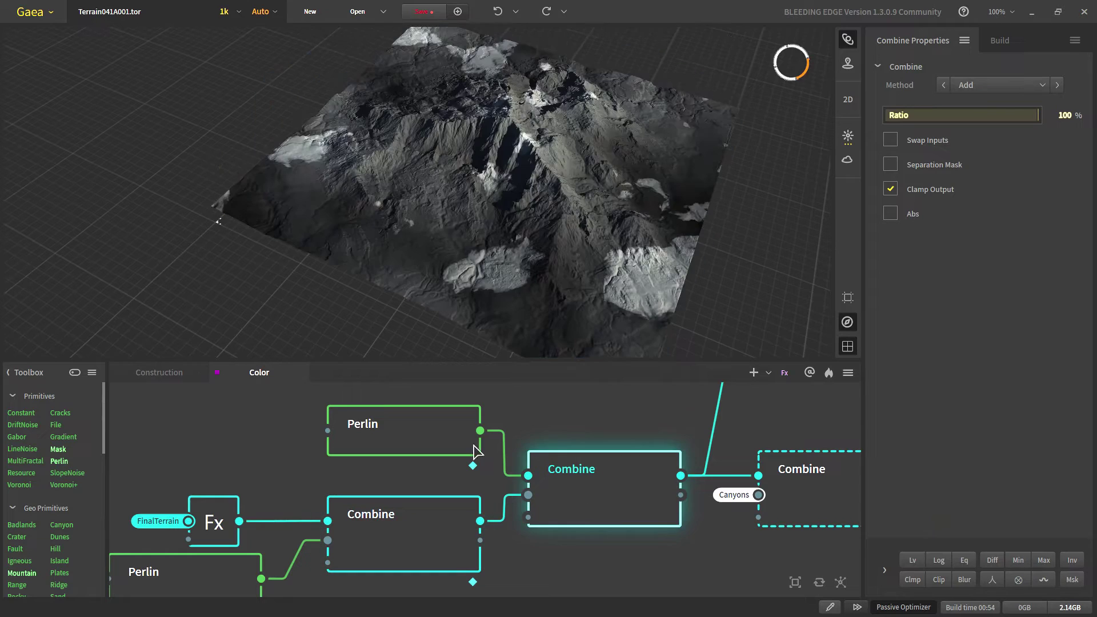
click(431, 431)
click(583, 482)
click(586, 490)
middle_drag(305, 535, 393, 474)
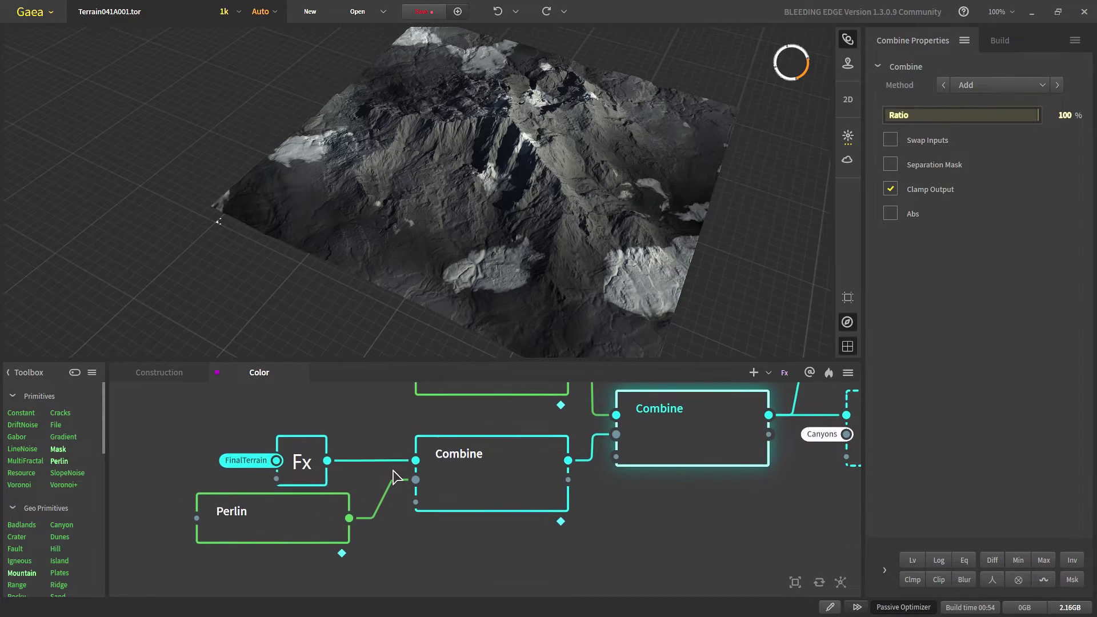
- Compare the lower Perlin, Fx and clamped Combine outputs with the Add-mode Combine node they feed
click(258, 525)
click(269, 461)
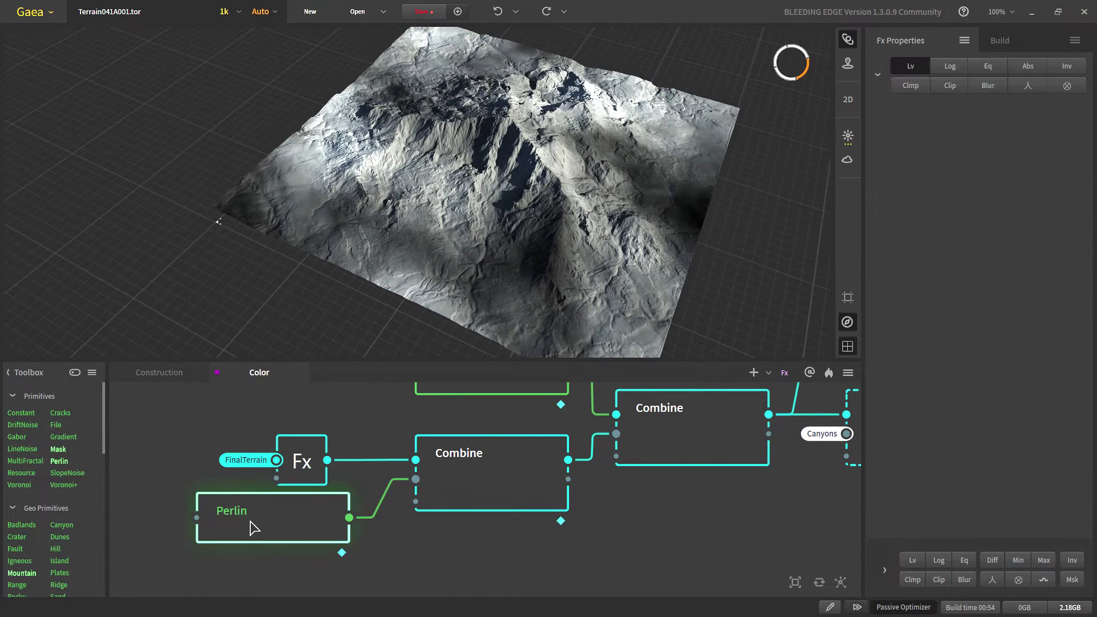
click(253, 528)
click(301, 467)
click(488, 458)
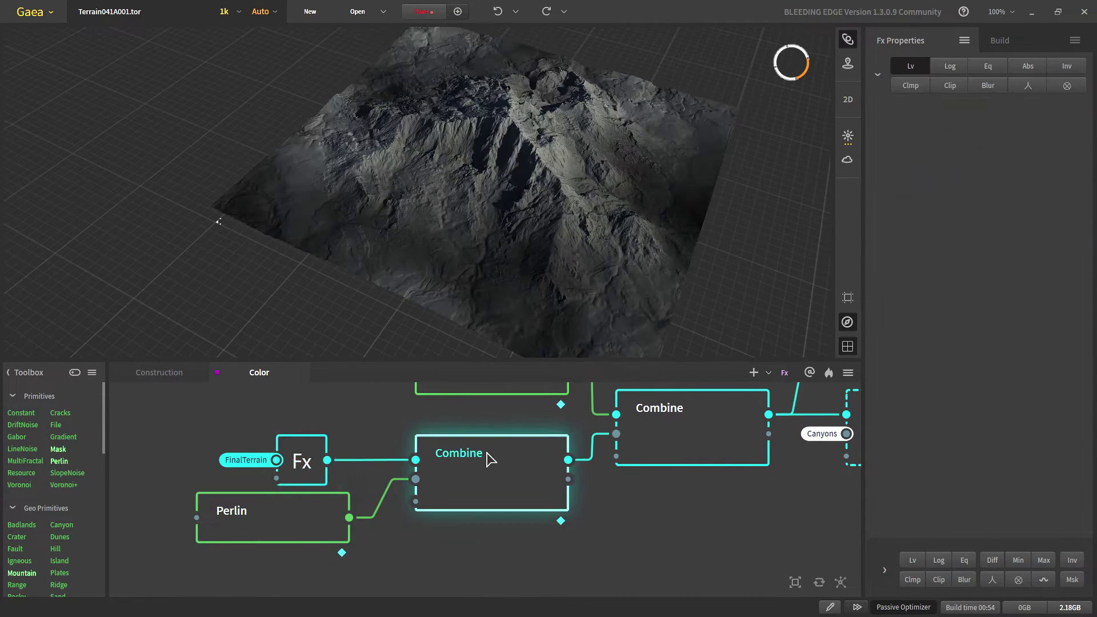
middle_drag(653, 424, 473, 490)
click(510, 479)
drag(484, 178, 383, 304)
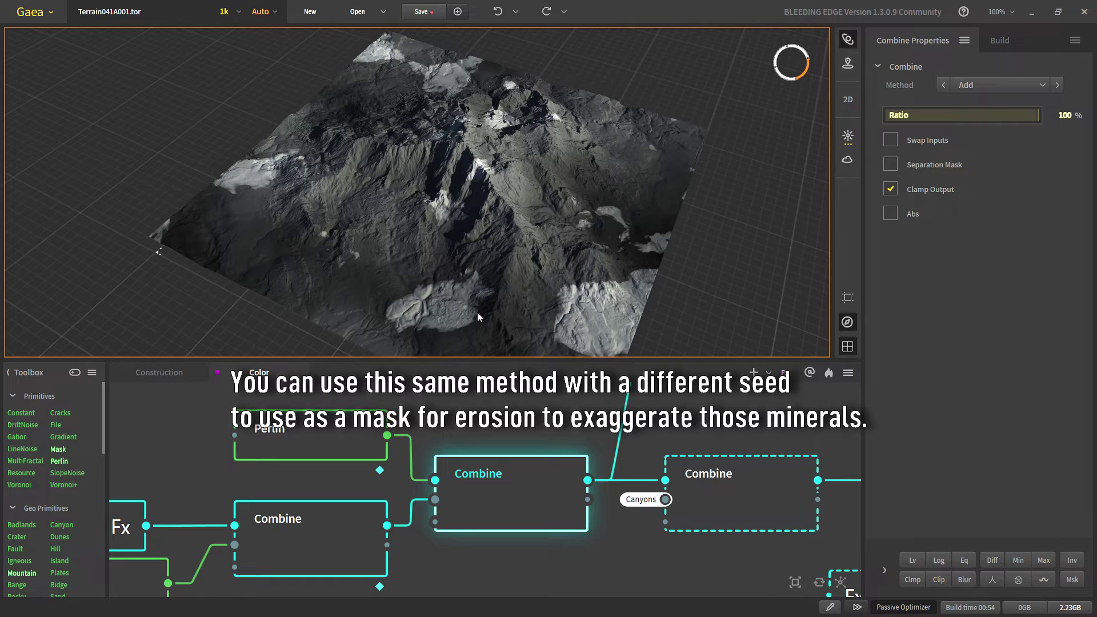
- Compare the Texture node with the CombinedMineral node that blends it with the mineral mask
scroll(478, 489, down, 6)
scroll(507, 485, up, 6)
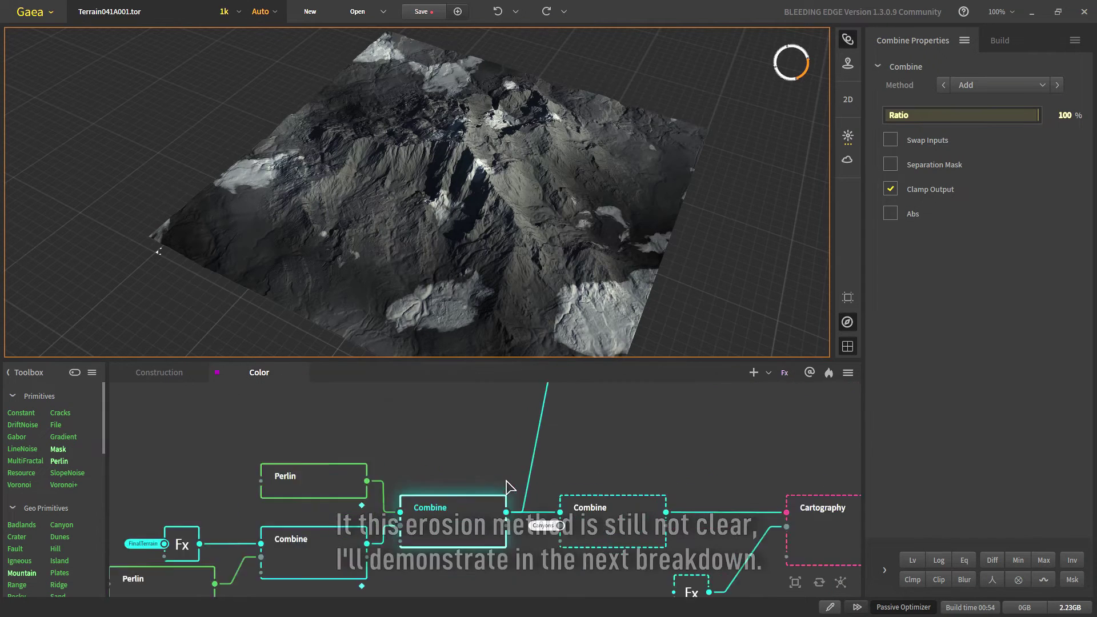
scroll(557, 521, down, 3)
scroll(579, 485, up, 5)
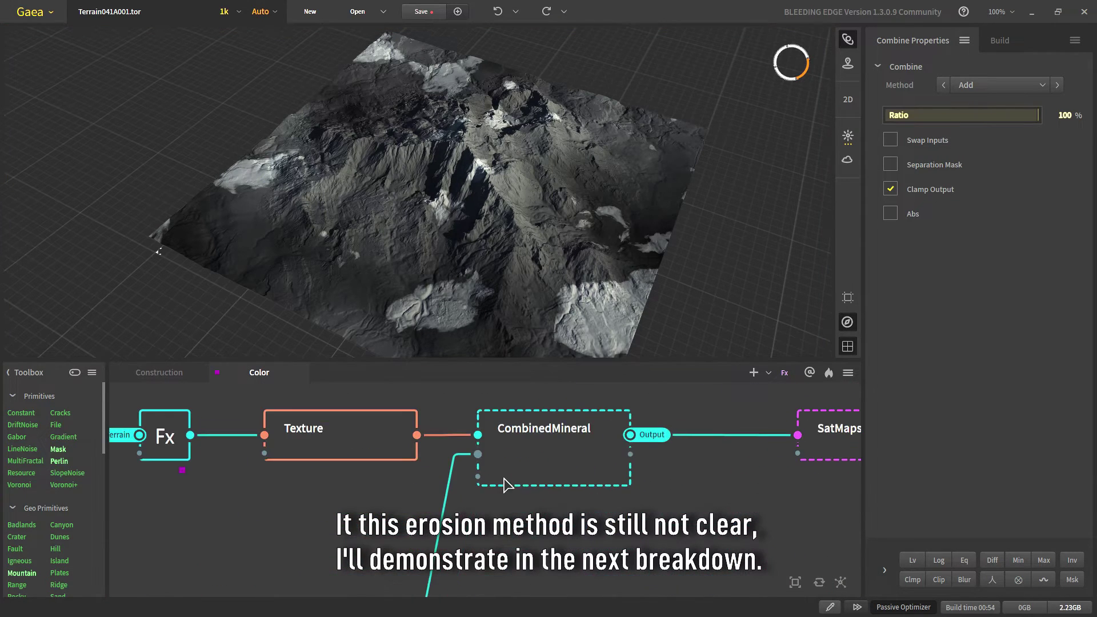
click(488, 471)
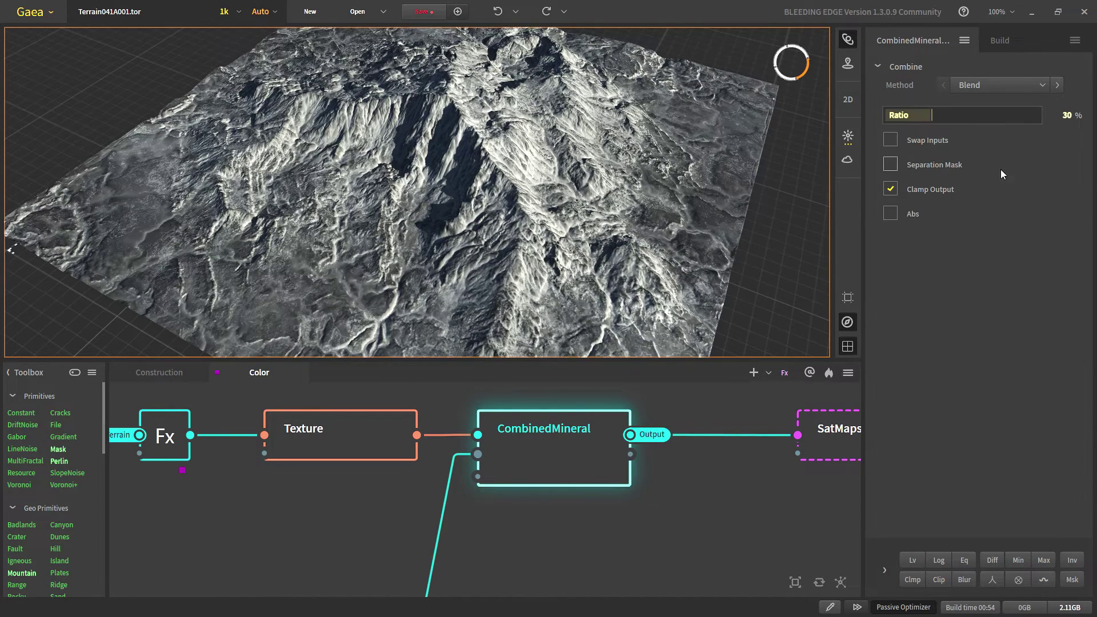
click(313, 426)
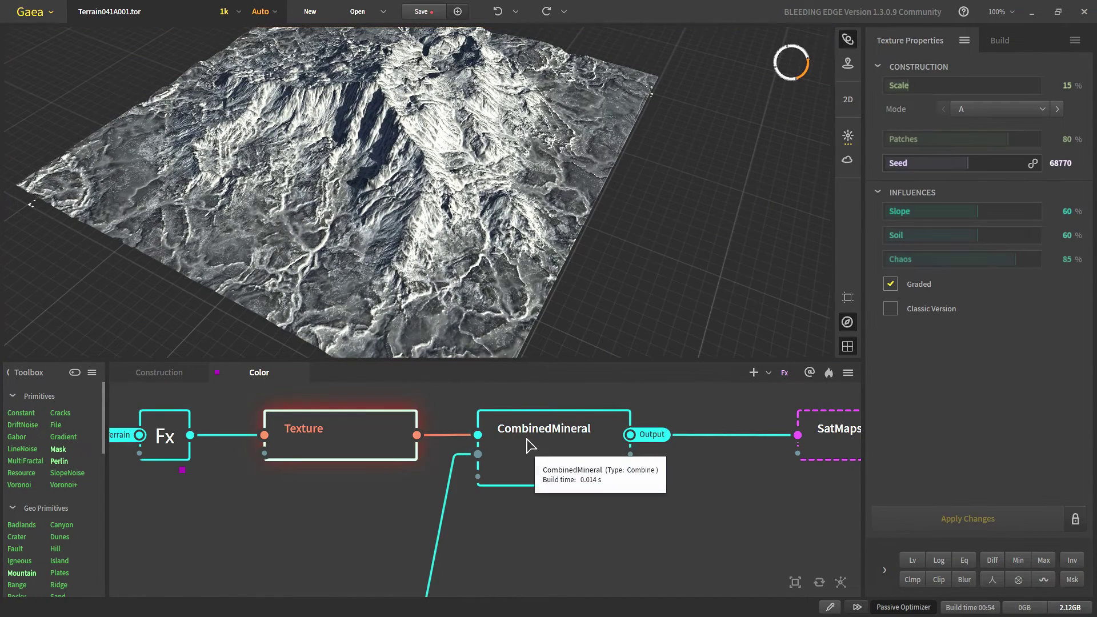
click(527, 440)
scroll(510, 250, down, 3)
mouse_move(426, 306)
middle_down()
mouse_move(487, 270)
mouse_move(425, 308)
middle_up()
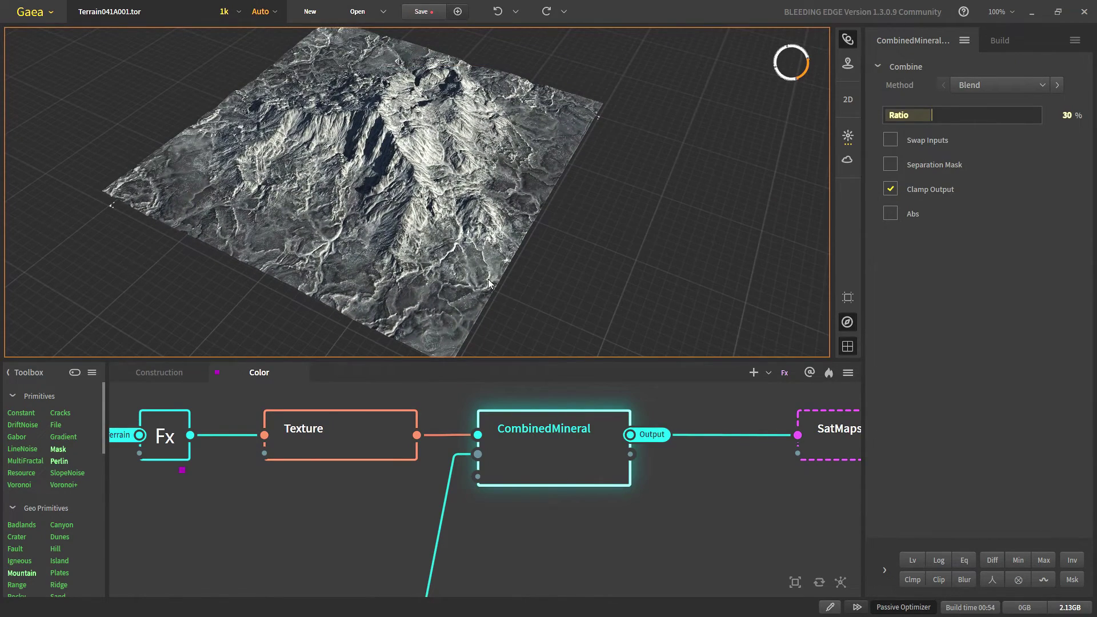
click(339, 449)
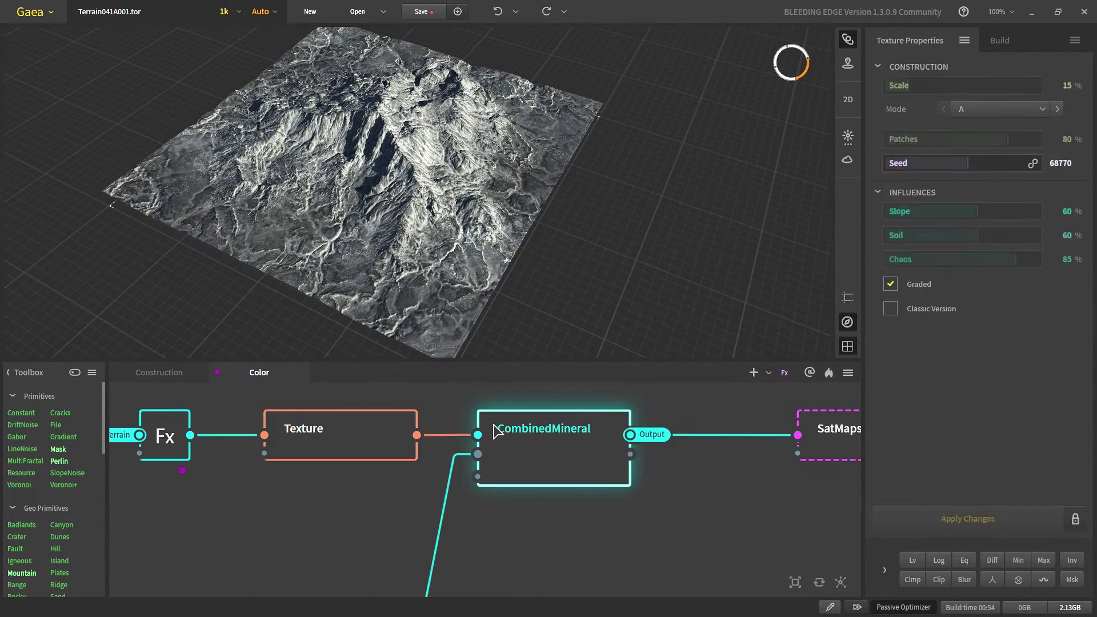
click(497, 431)
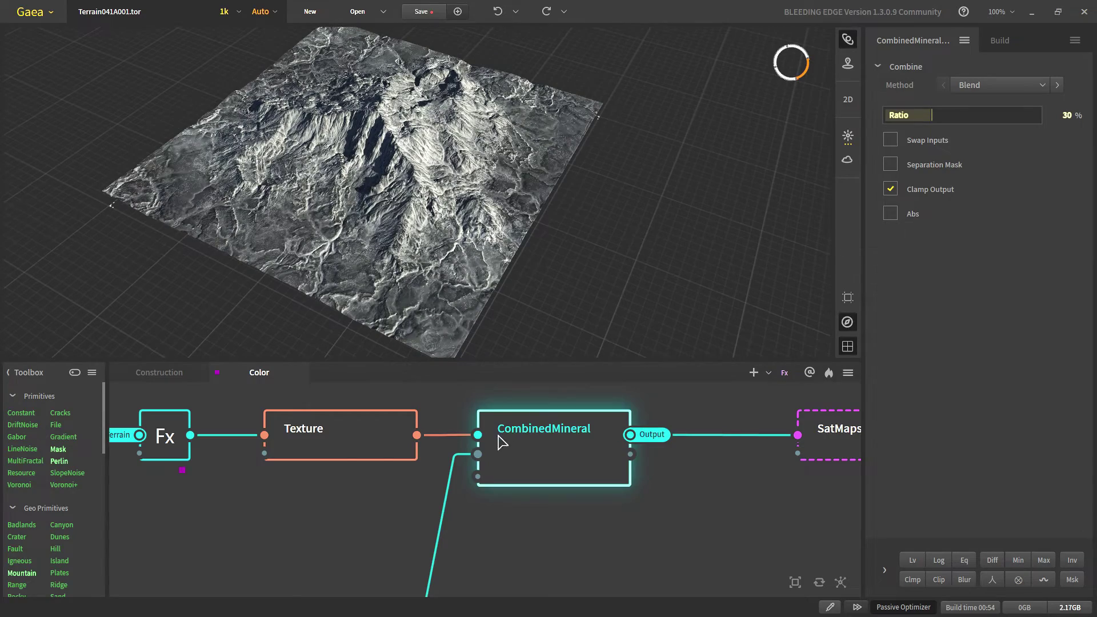
- Inspect the SatMaps node fed by CombinedMineral, testing its gradient stretched to full width before restoring the compressed range
scroll(519, 438, down, 3)
middle_drag(639, 438, 372, 426)
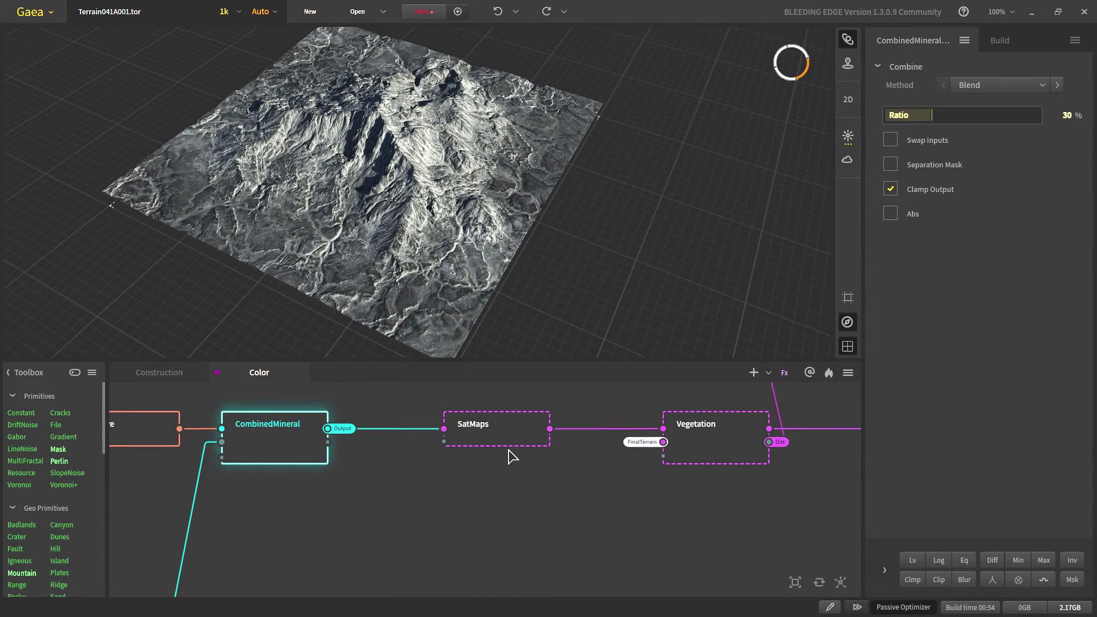
click(470, 429)
scroll(465, 203, up, 3)
scroll(464, 203, down, 5)
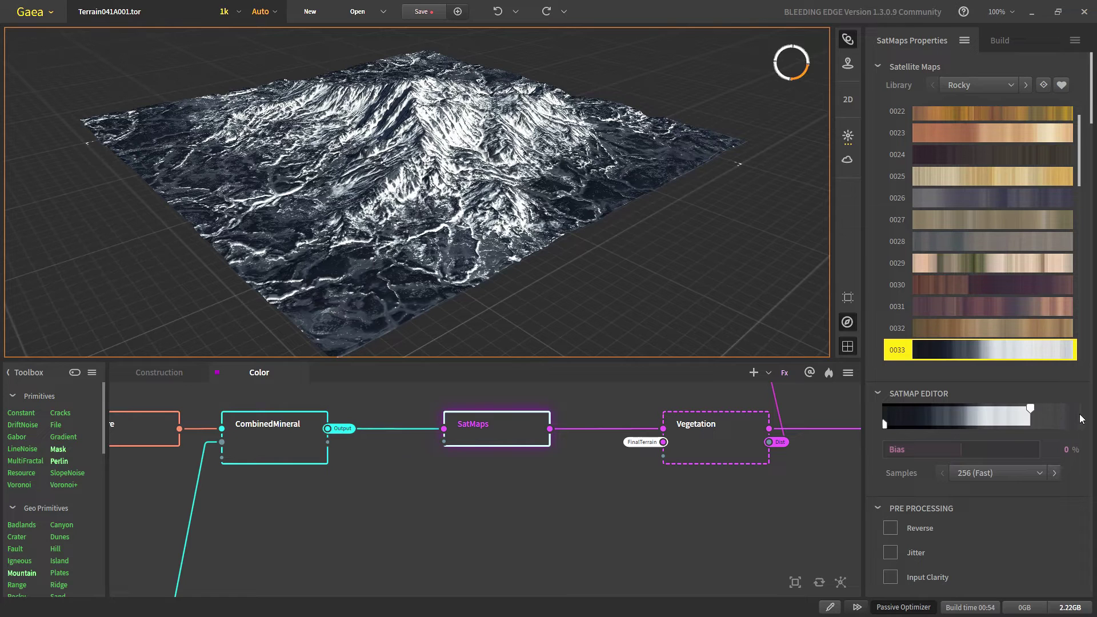
drag(1032, 407, 1079, 408)
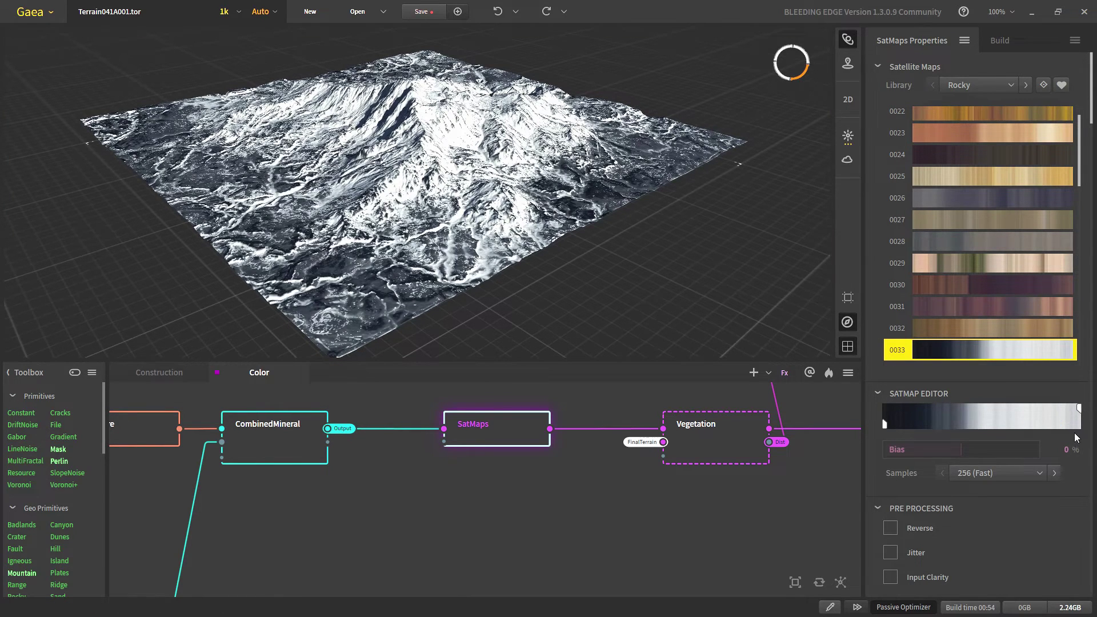
drag(1080, 409, 1032, 408)
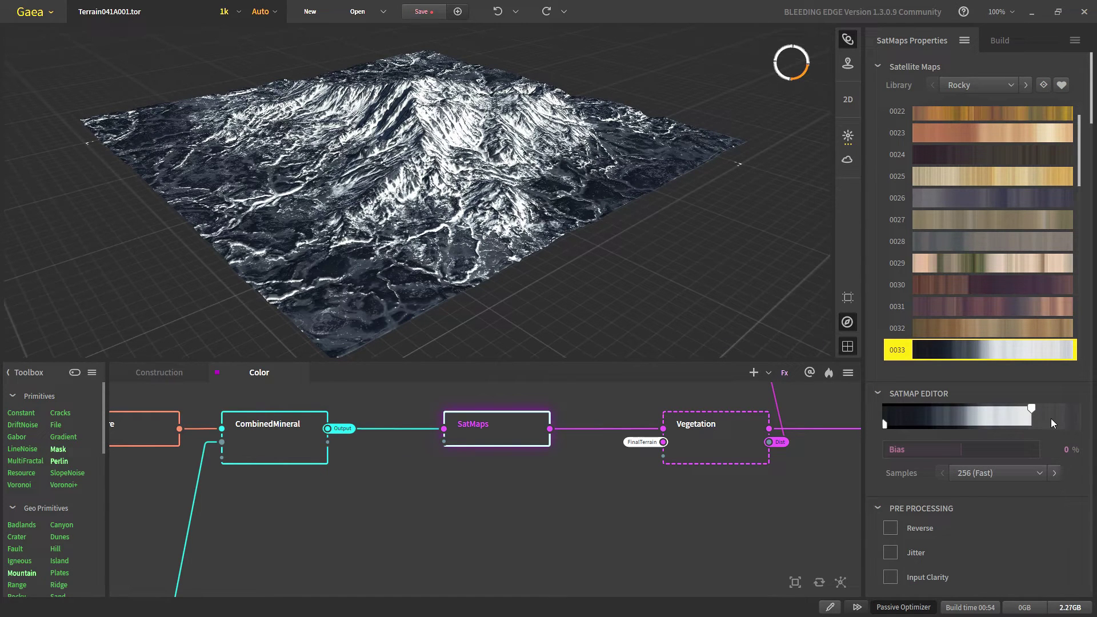
- Display the Vegetation node and examine how its green coverage spreads around the mountain
middle_drag(620, 491, 562, 520)
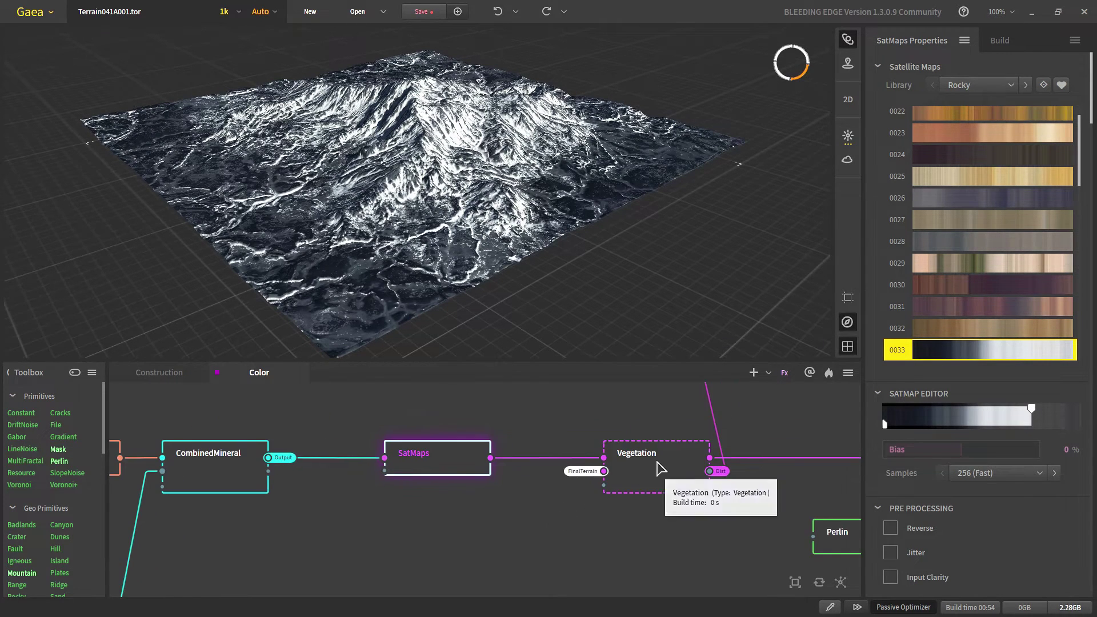
click(635, 462)
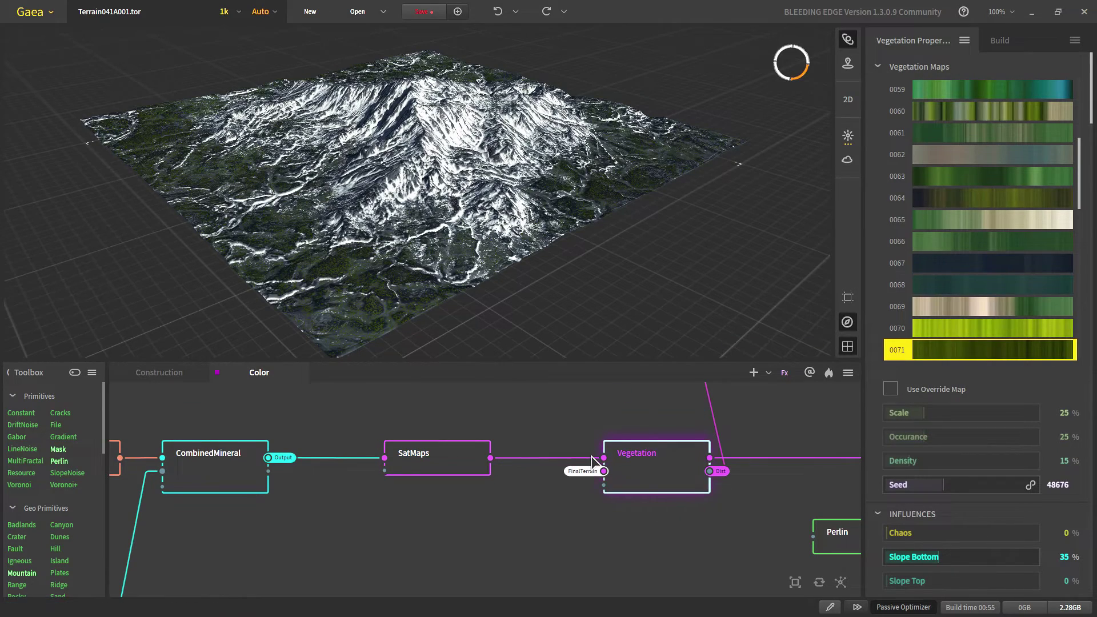
drag(350, 232, 530, 325)
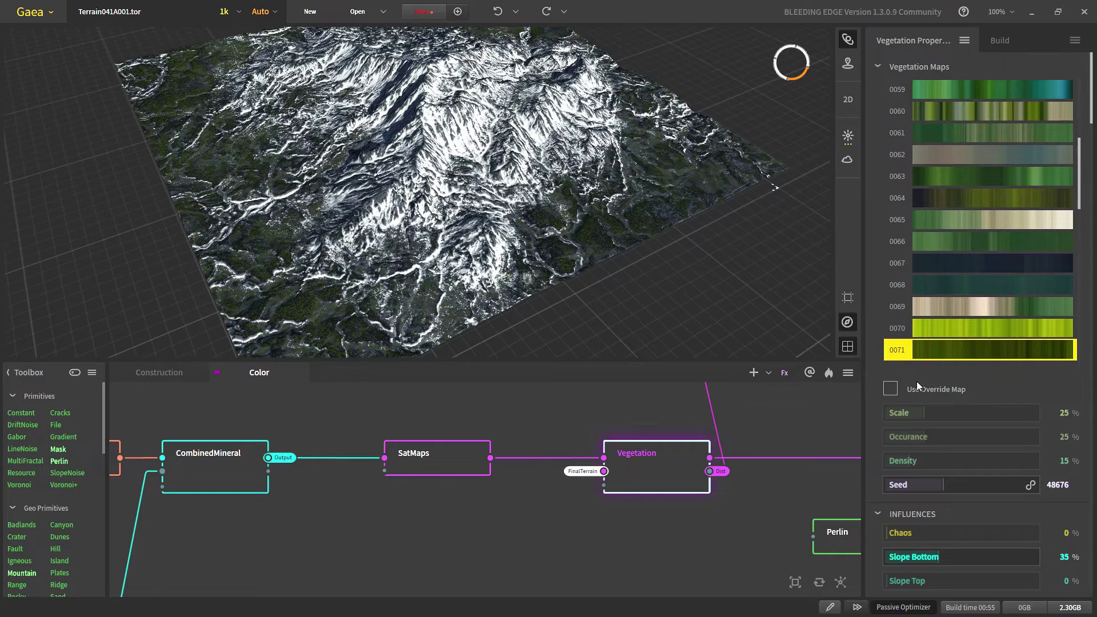
drag(549, 188, 366, 206)
- Display the Flow node whose outputs mask the two Combine nodes after Vegetation
middle_drag(823, 503, 524, 492)
scroll(523, 492, down, 2)
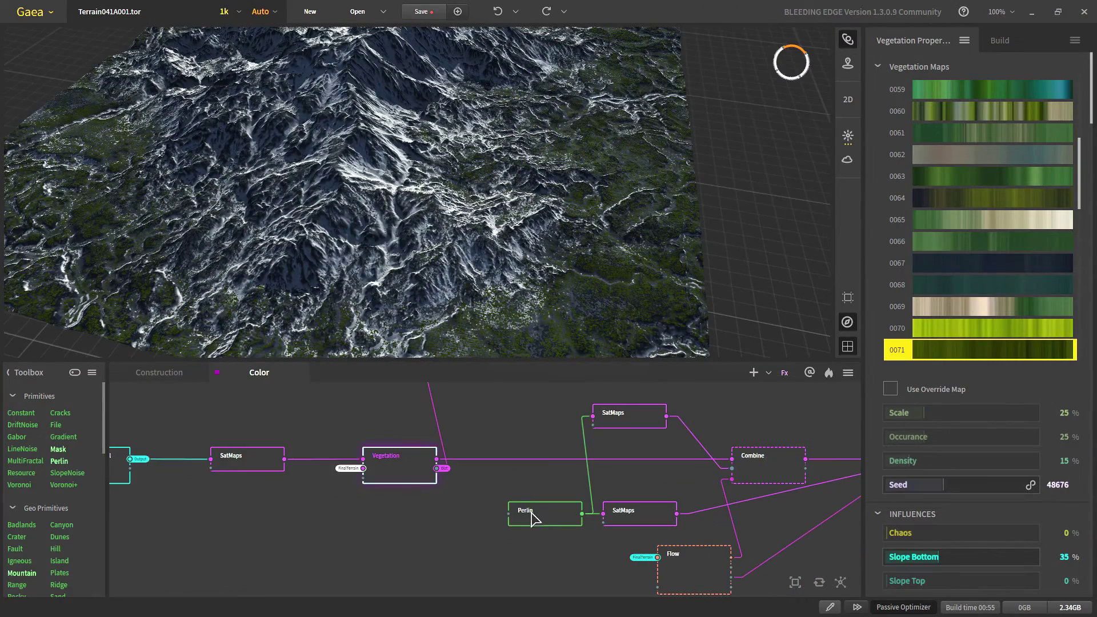
scroll(503, 506, down, 2)
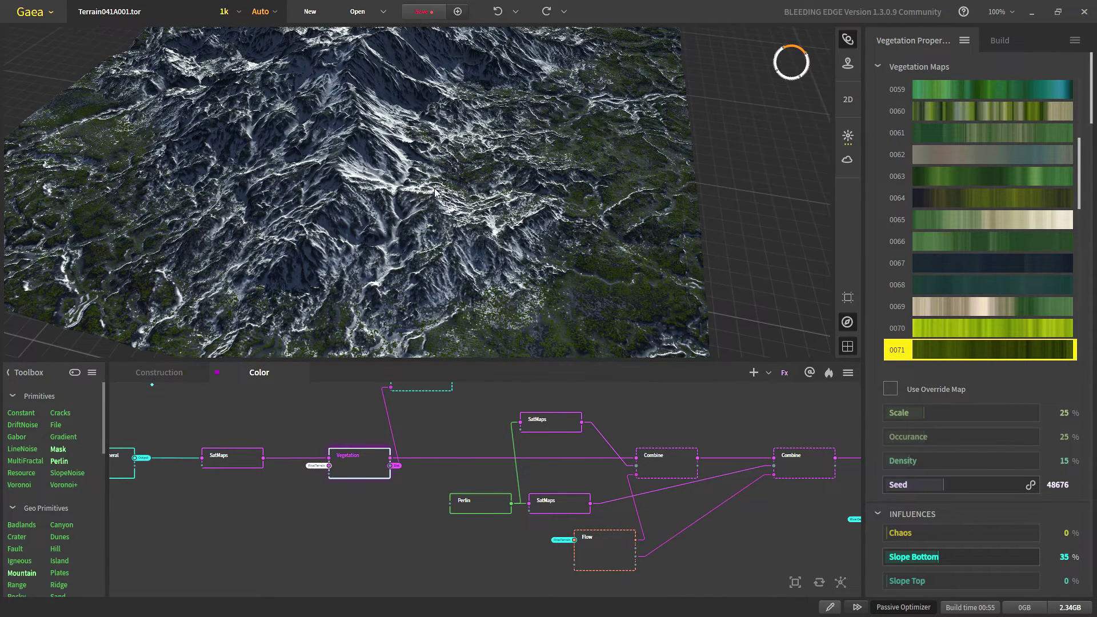
drag(552, 248, 412, 251)
click(592, 552)
scroll(592, 552, up, 1)
scroll(592, 554, up, 1)
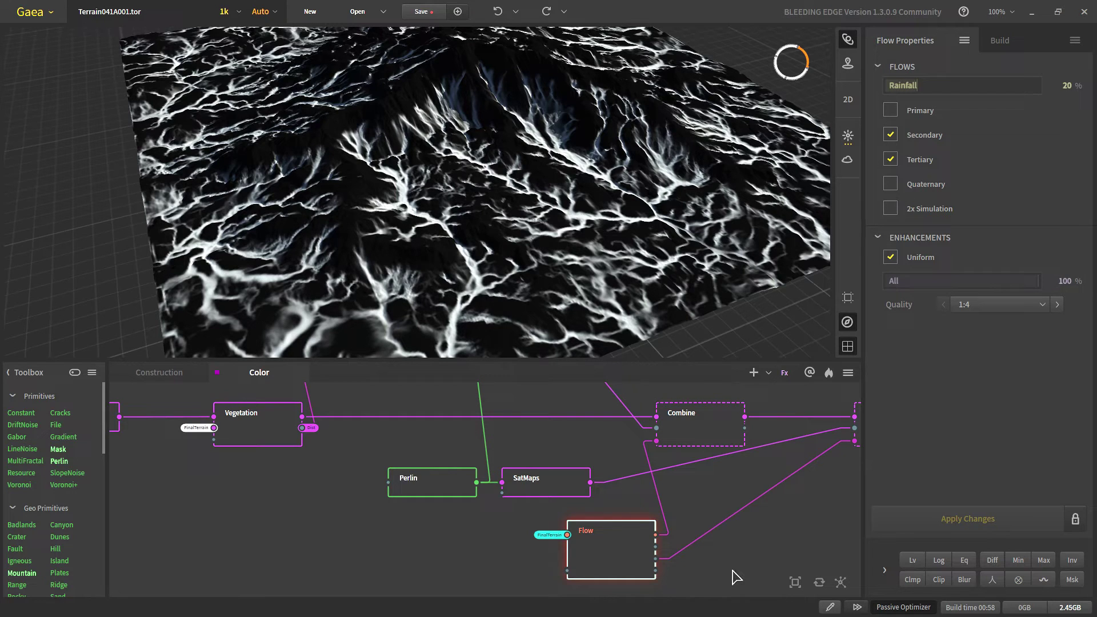
- Examine the Flow node's optional outputs and its stream pattern across the mountain and lower slopes
middle_drag(649, 551, 541, 576)
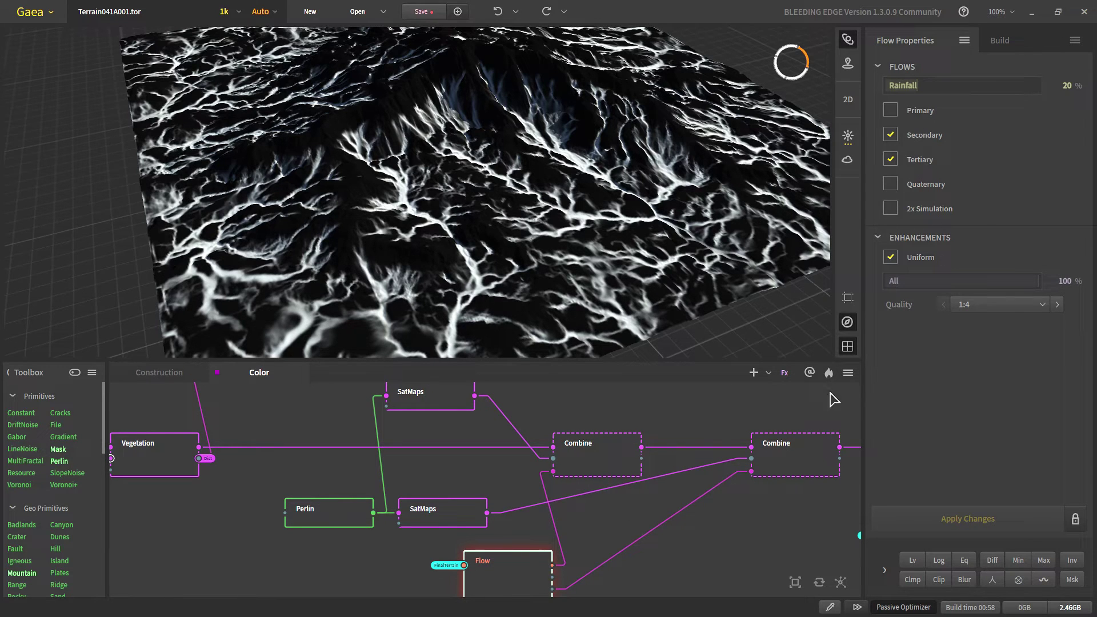
middle_drag(525, 572, 528, 545)
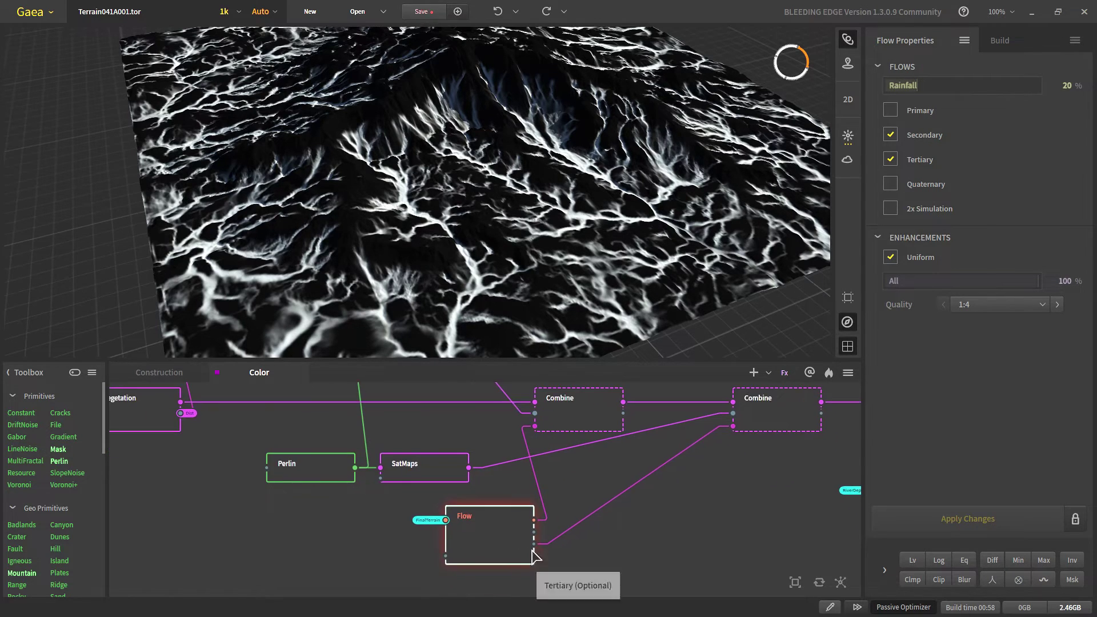
middle_drag(481, 218, 478, 240)
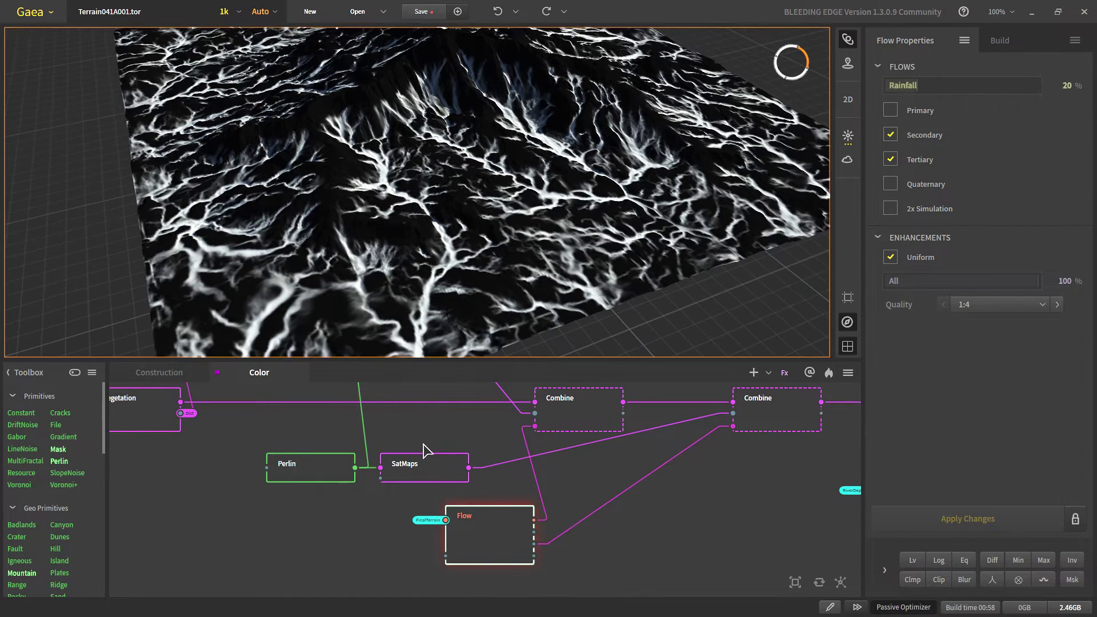
drag(463, 259, 429, 239)
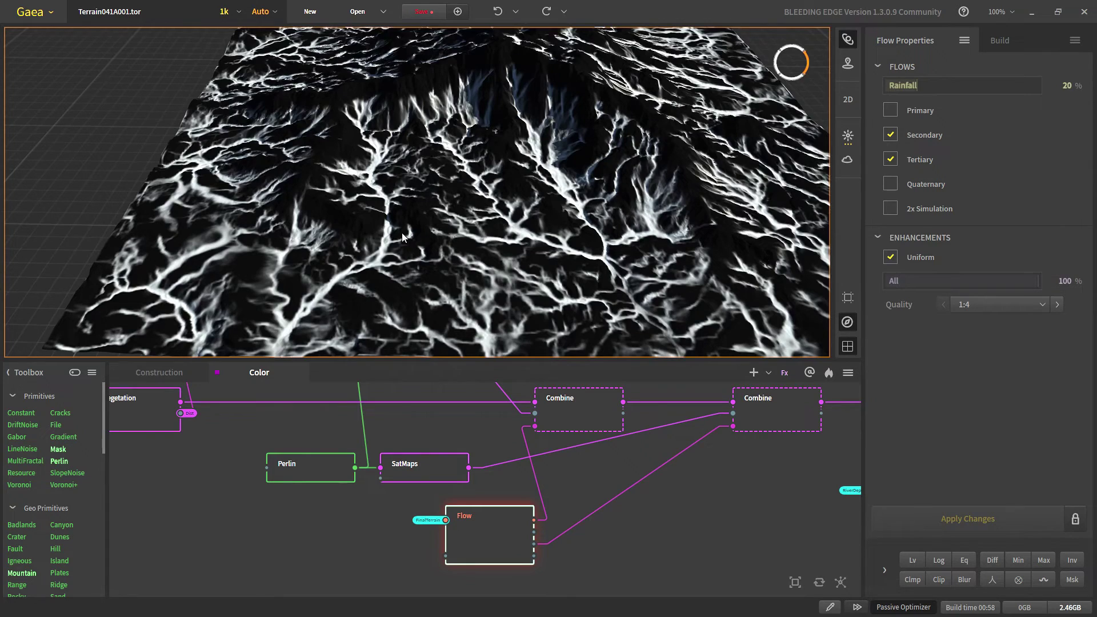
middle_drag(402, 232, 412, 192)
scroll(395, 223, up, 3)
scroll(412, 192, down, 3)
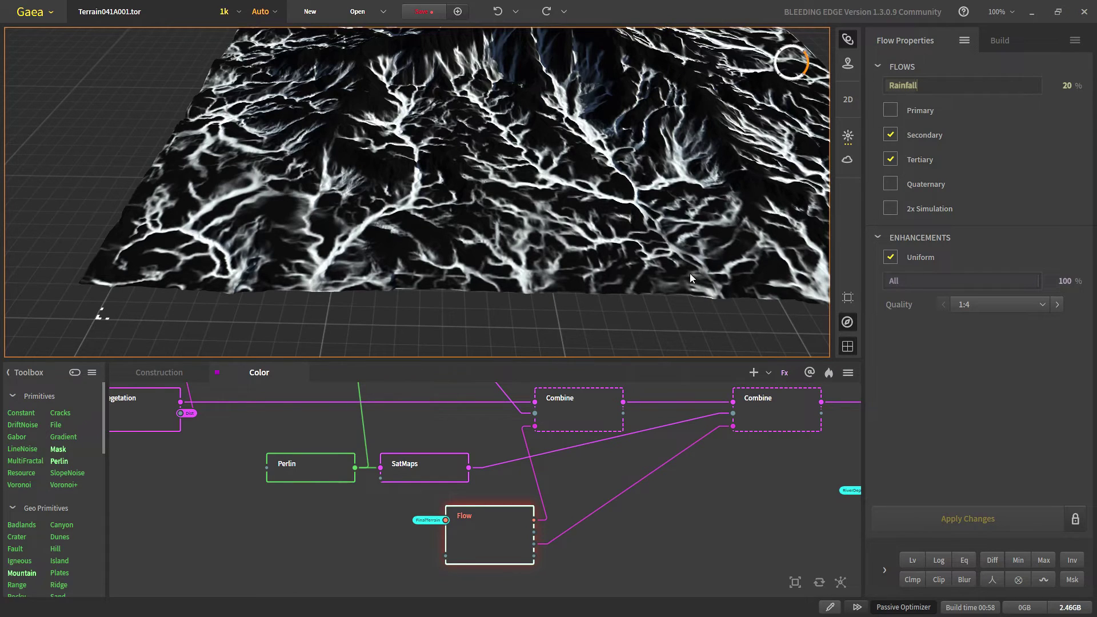
- Preview the Flow output masking the second Combine through a temporary Fx node, compare it with the main flow, and delete the Fx
middle_drag(558, 578, 490, 522)
drag(472, 490, 587, 496)
text(fx)
click(589, 536)
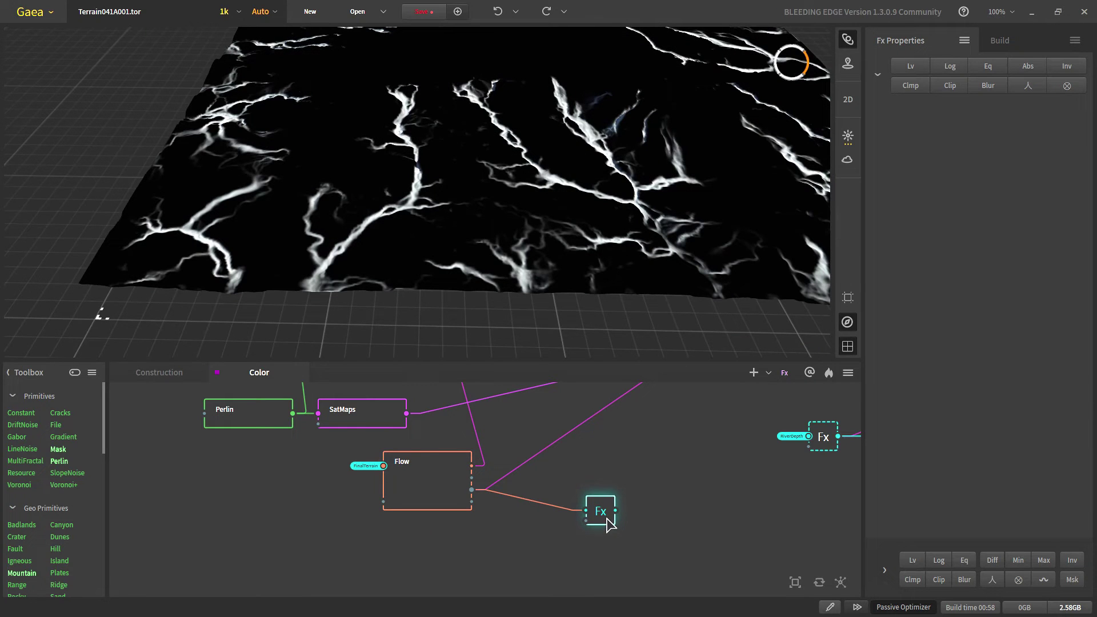
click(438, 488)
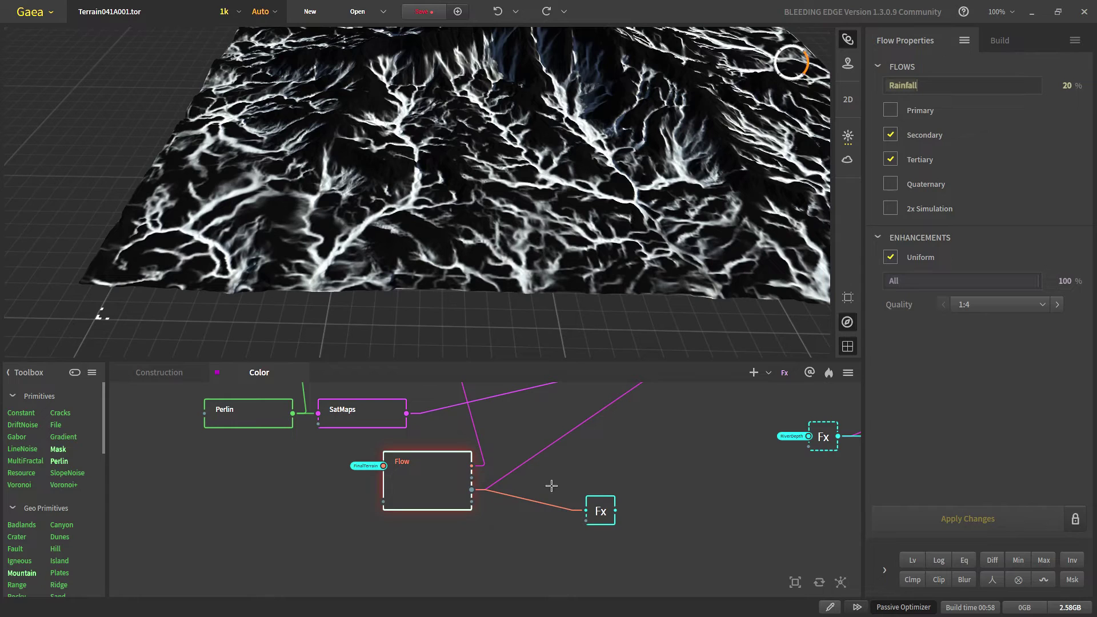
drag(551, 485, 674, 572)
key(Delete)
- Inspect the Perlin node feeding both SatMaps, including its Transform scales and its unlit noise in the 2D view
middle_drag(444, 465, 501, 534)
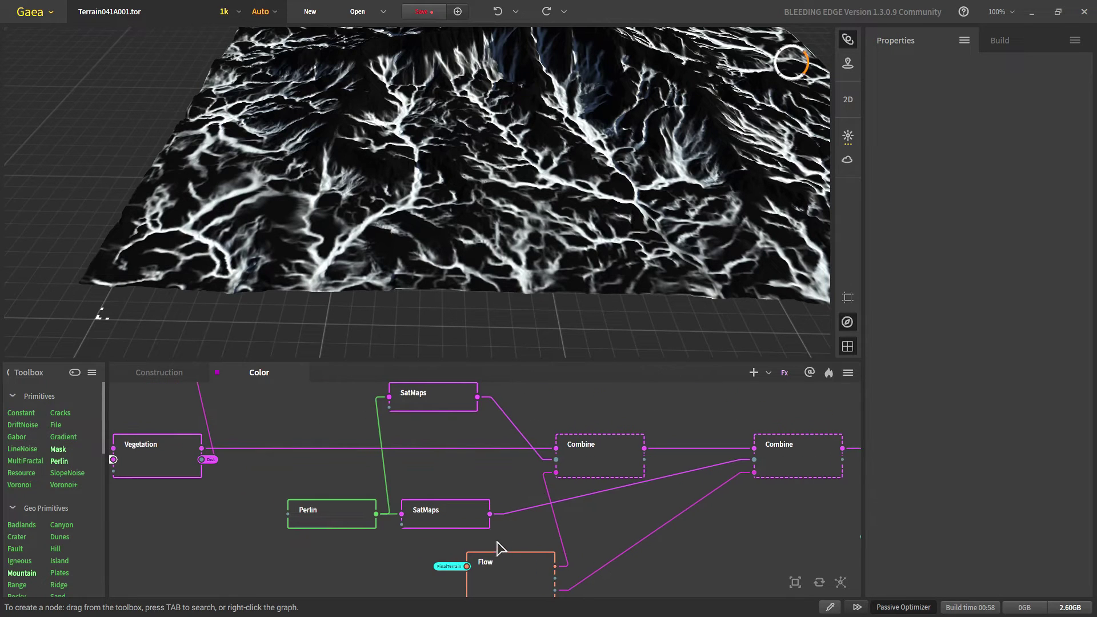
click(341, 517)
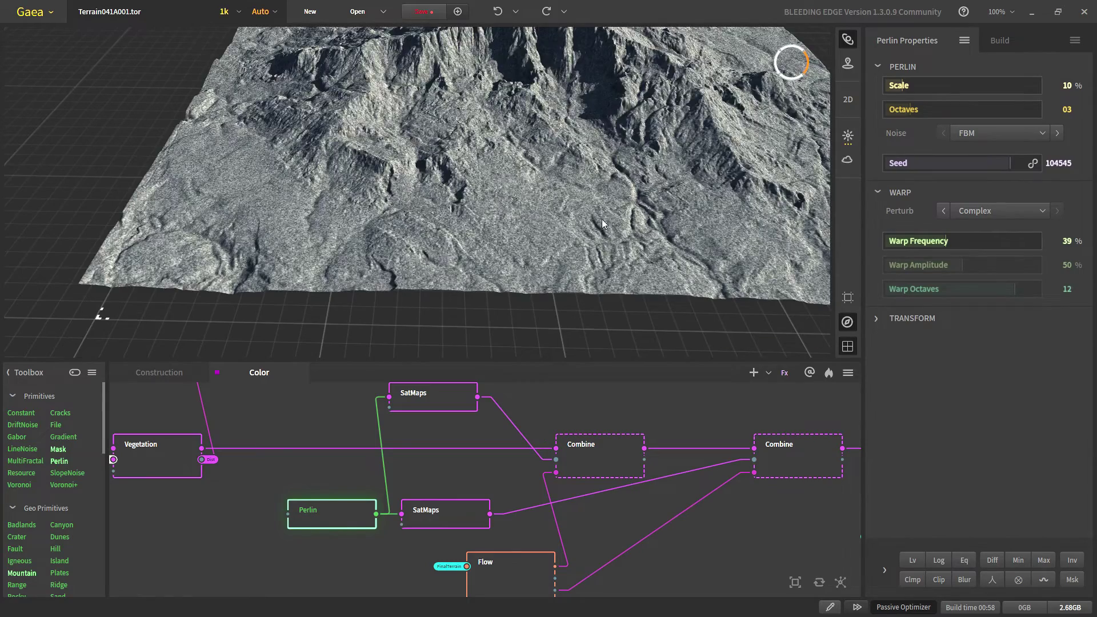
middle_drag(602, 220, 558, 235)
click(878, 319)
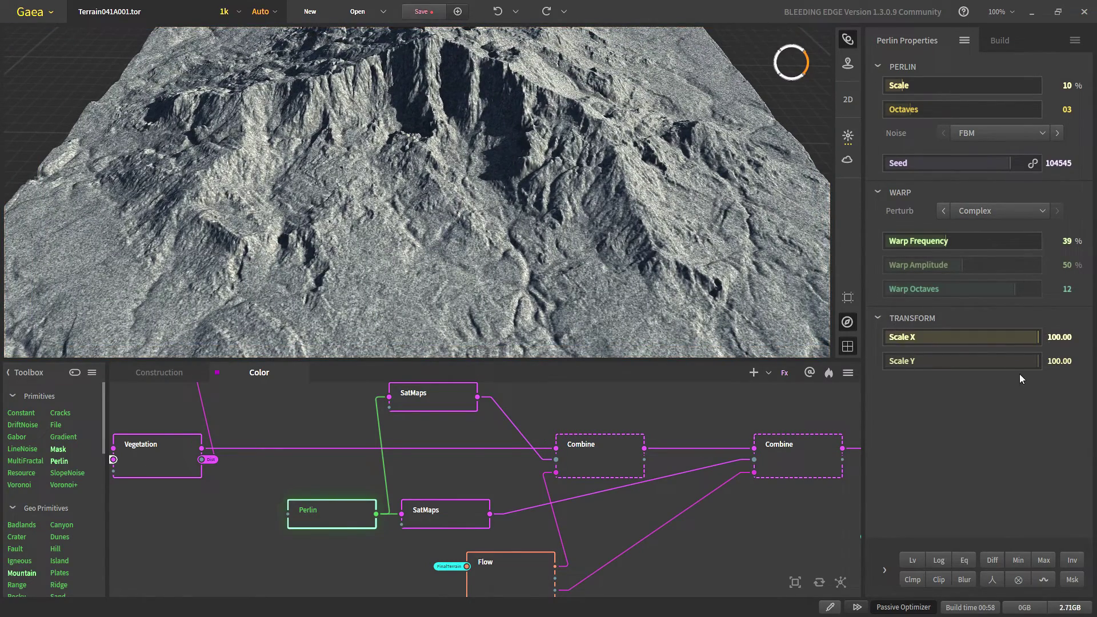
click(849, 103)
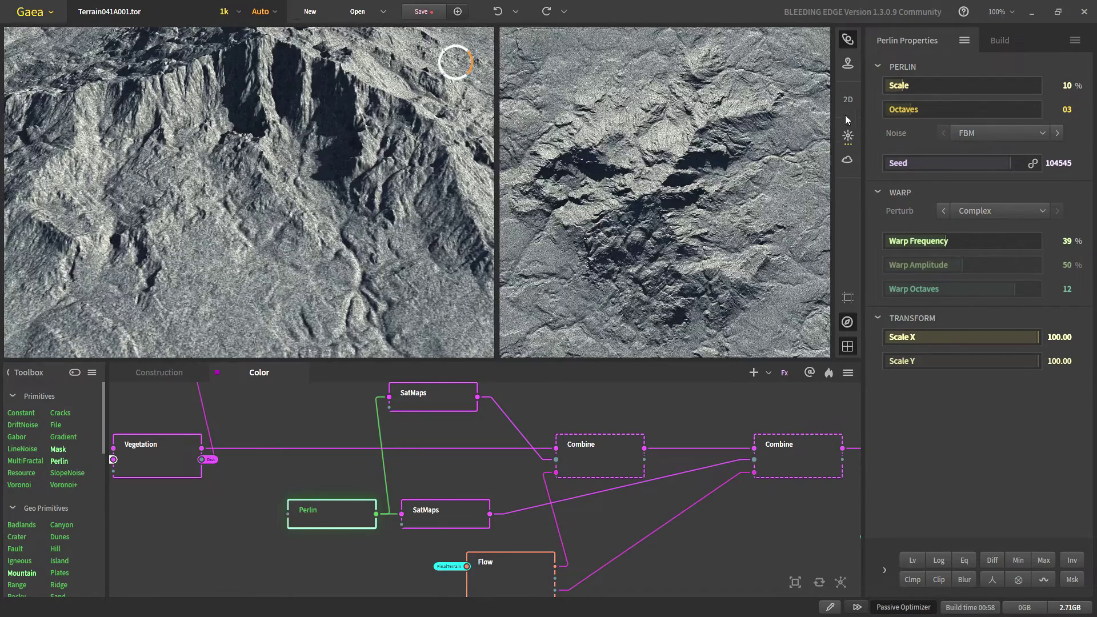
click(849, 124)
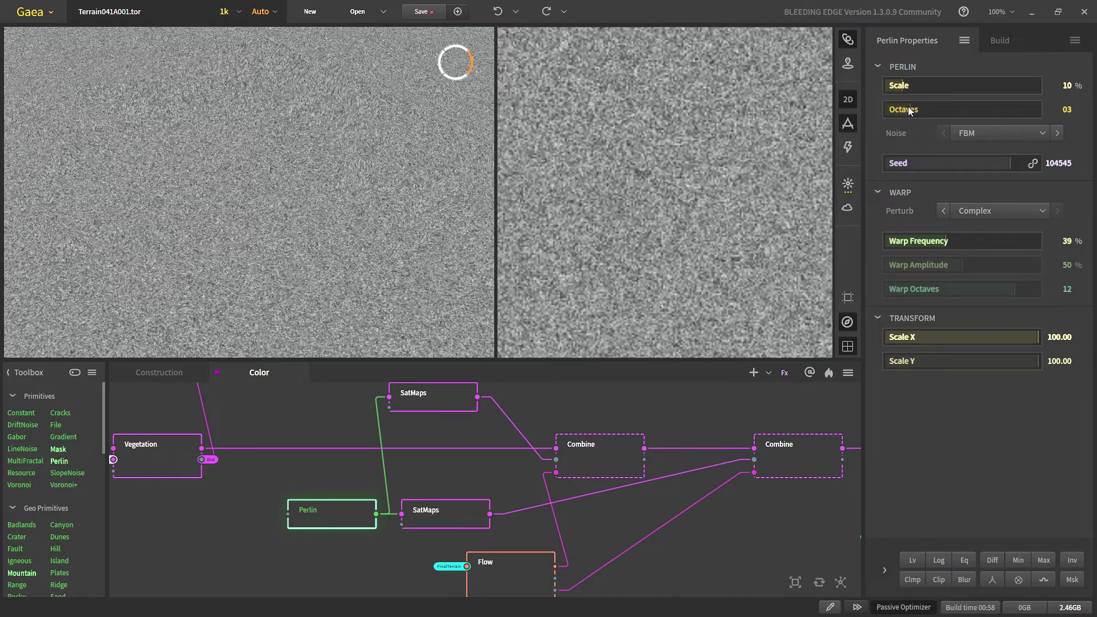
click(851, 99)
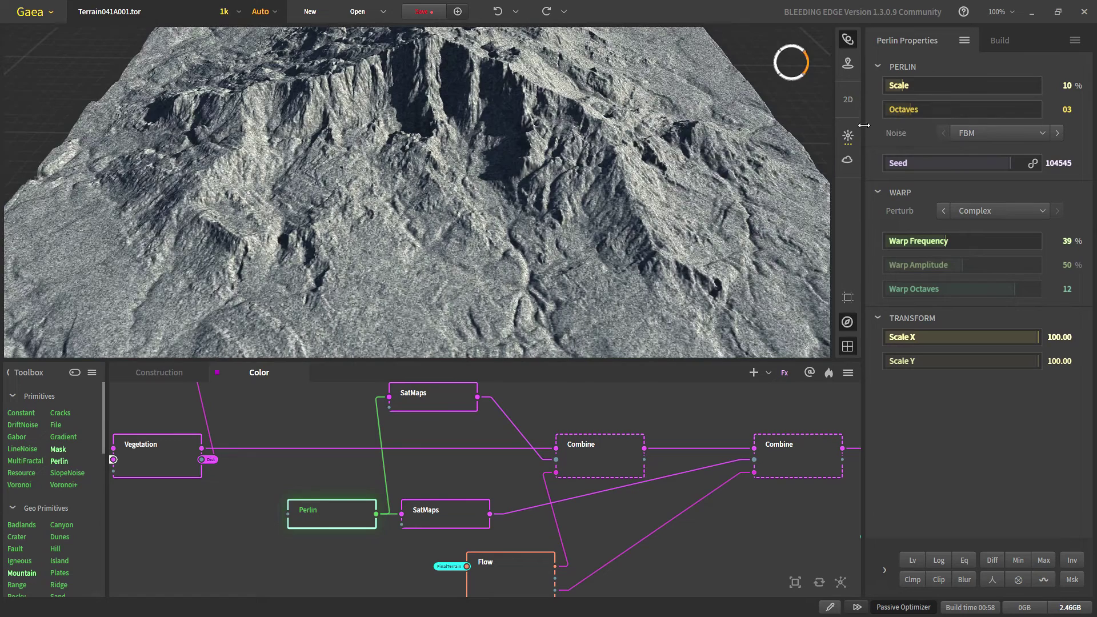
- Display the upper SatMaps node fed by the Perlin noise and view its coloring on the whole terrain
middle_drag(458, 283, 390, 314)
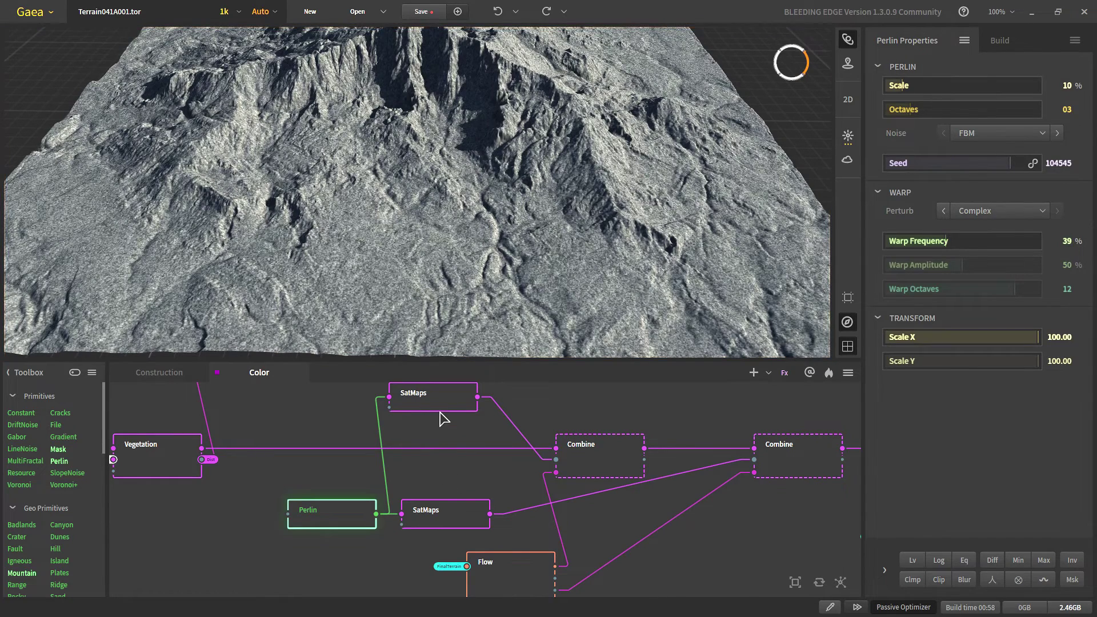
click(417, 401)
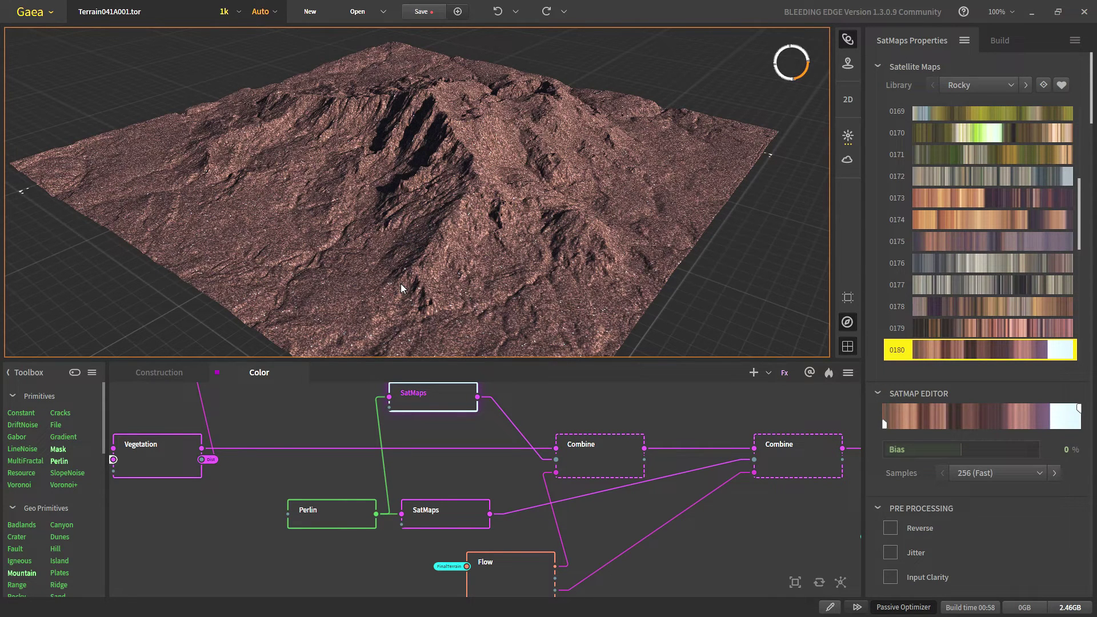
- Compare the first Combine node's output with the Vegetation node's output up close on the mountain's slopes
click(589, 451)
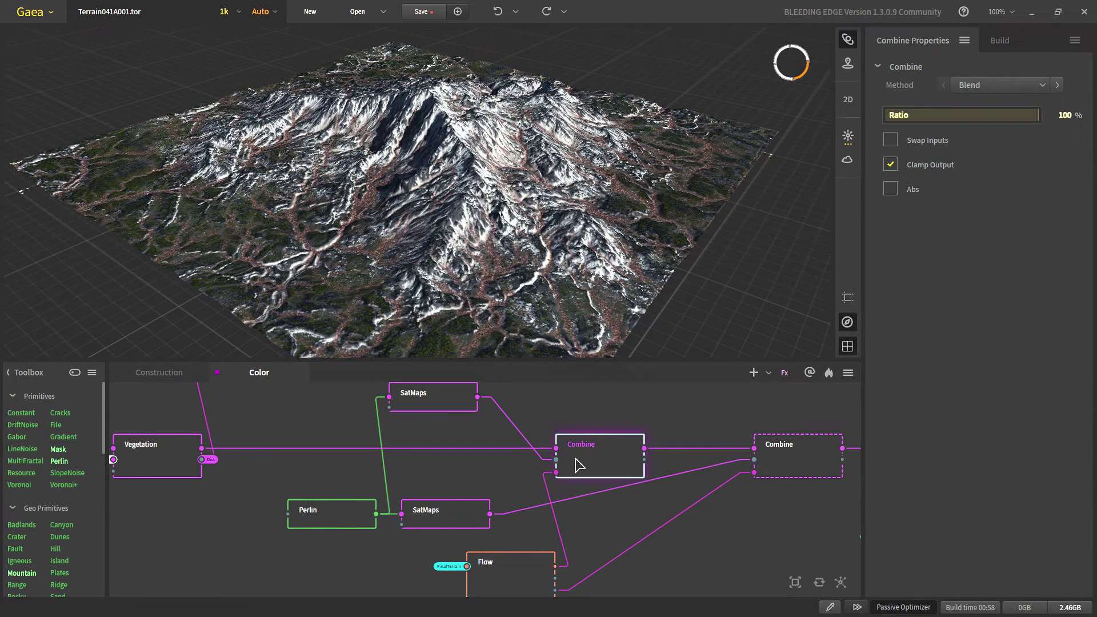
middle_drag(459, 492, 448, 472)
scroll(351, 215, up, 5)
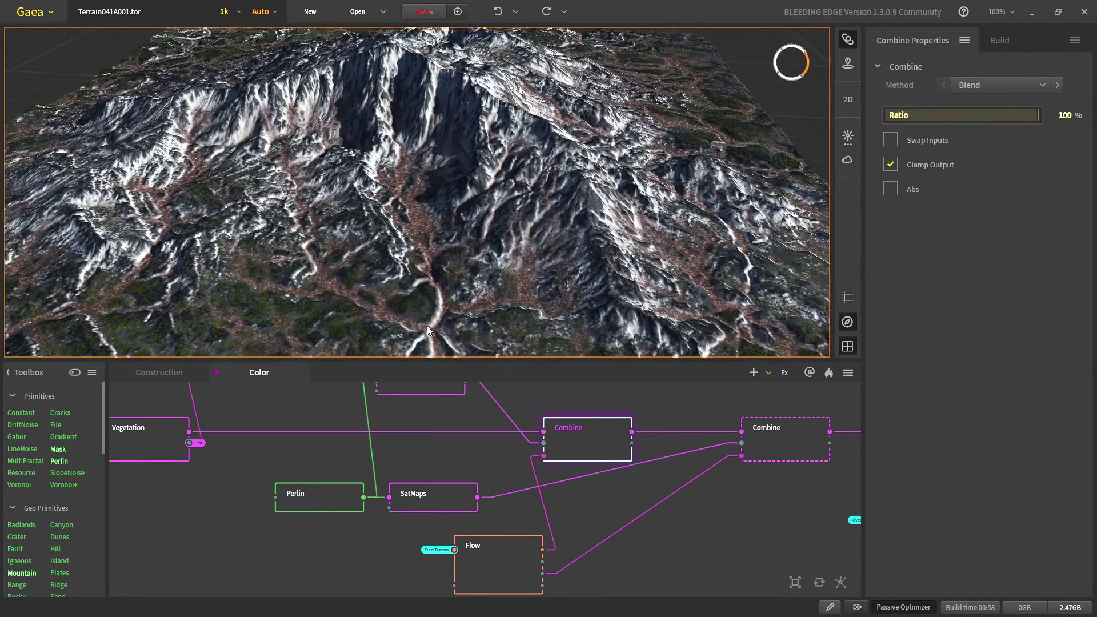
middle_drag(368, 440, 409, 460)
click(203, 458)
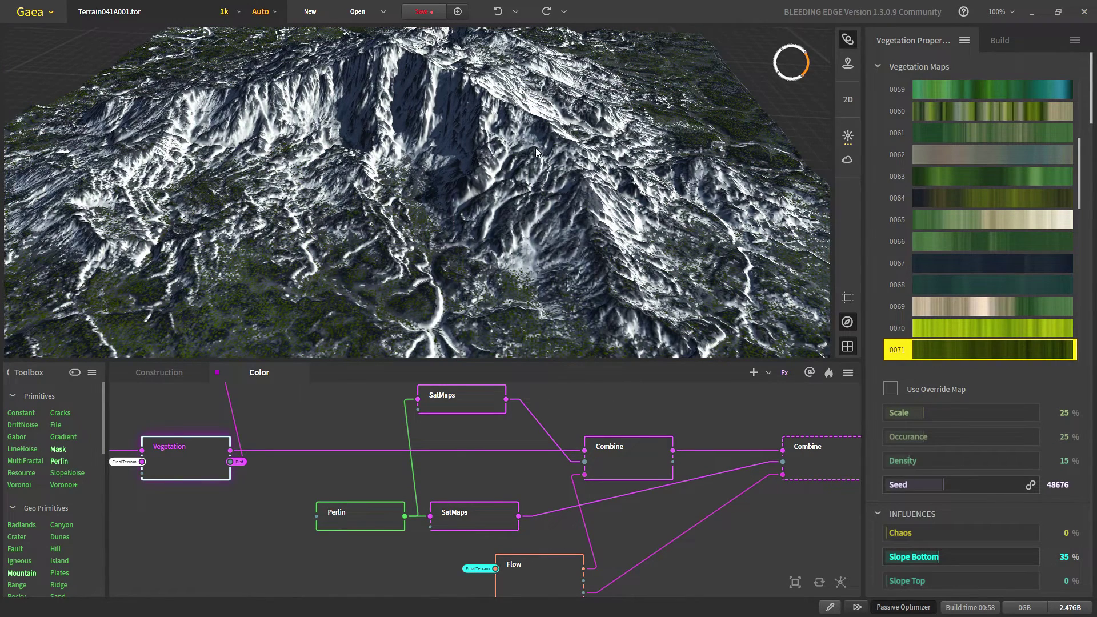
click(610, 453)
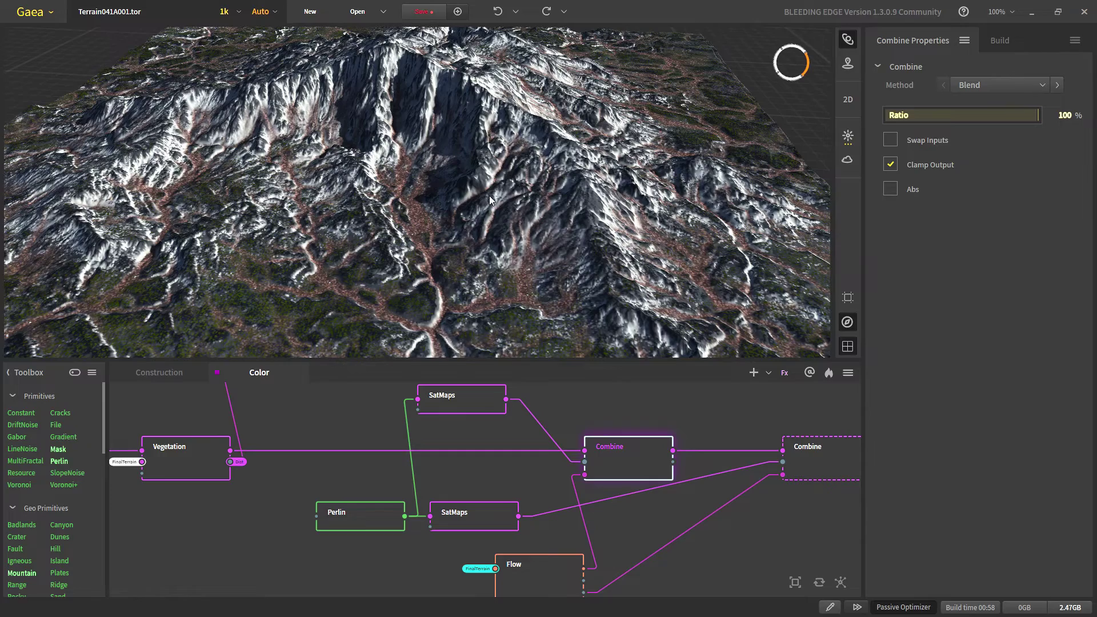
- Display the lower SatMaps node fed by the Perlin noise and view its coloring across the terrain
middle_drag(469, 521, 363, 510)
drag(362, 510, 438, 509)
scroll(365, 277, down, 5)
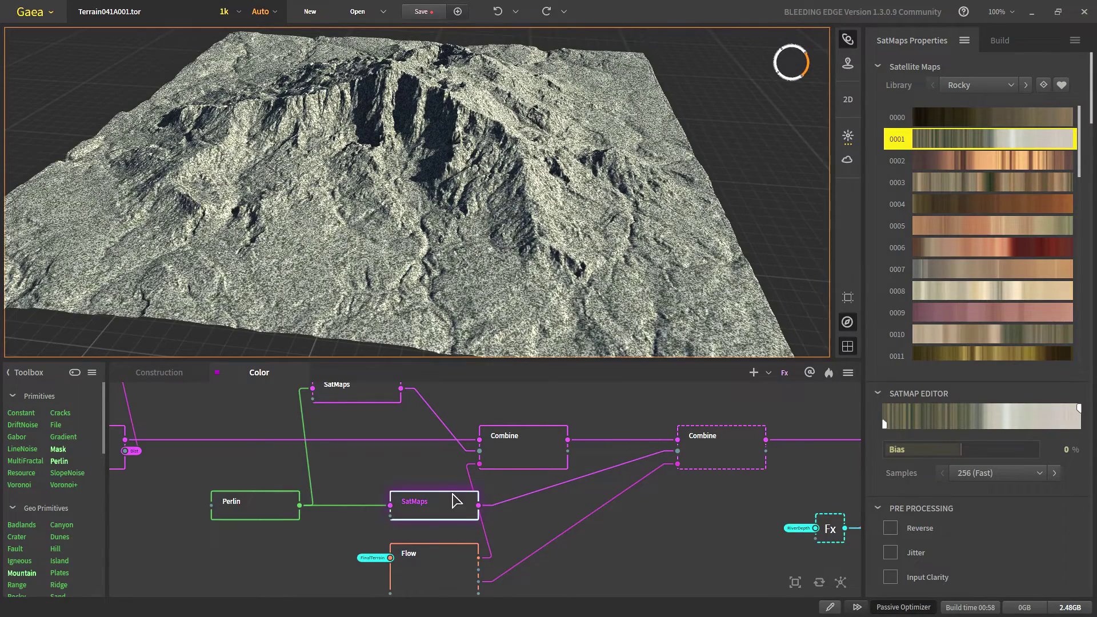
middle_drag(479, 583, 458, 560)
- Compare the second Combine node's blended coloring with the first Combine, looking at the stream beds on the lower slopes
click(700, 429)
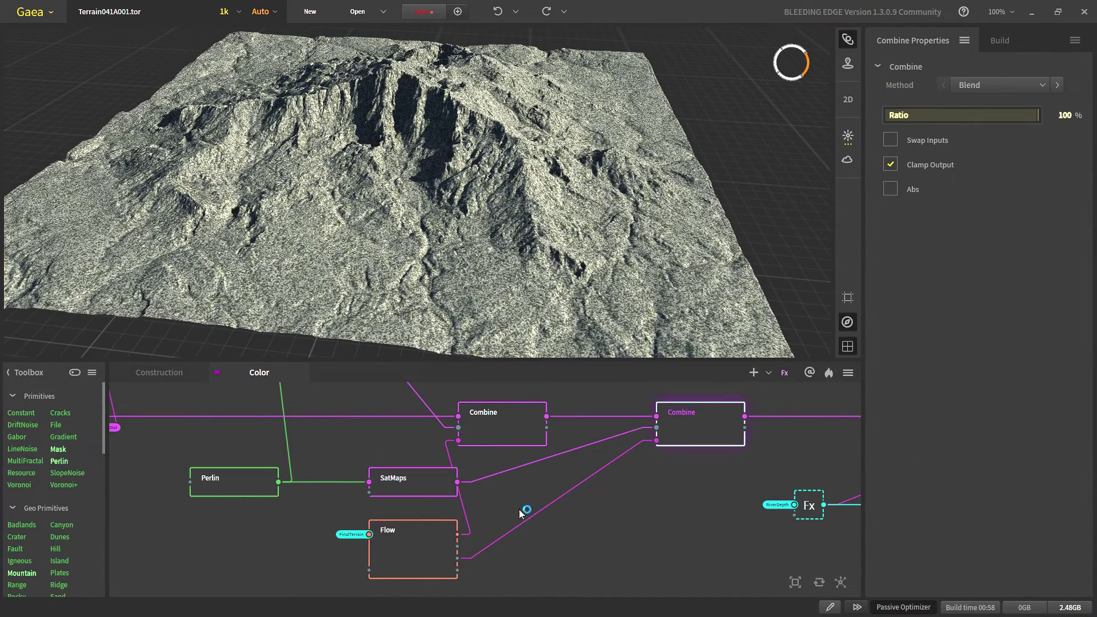
middle_drag(530, 474, 488, 492)
scroll(518, 323, up, 3)
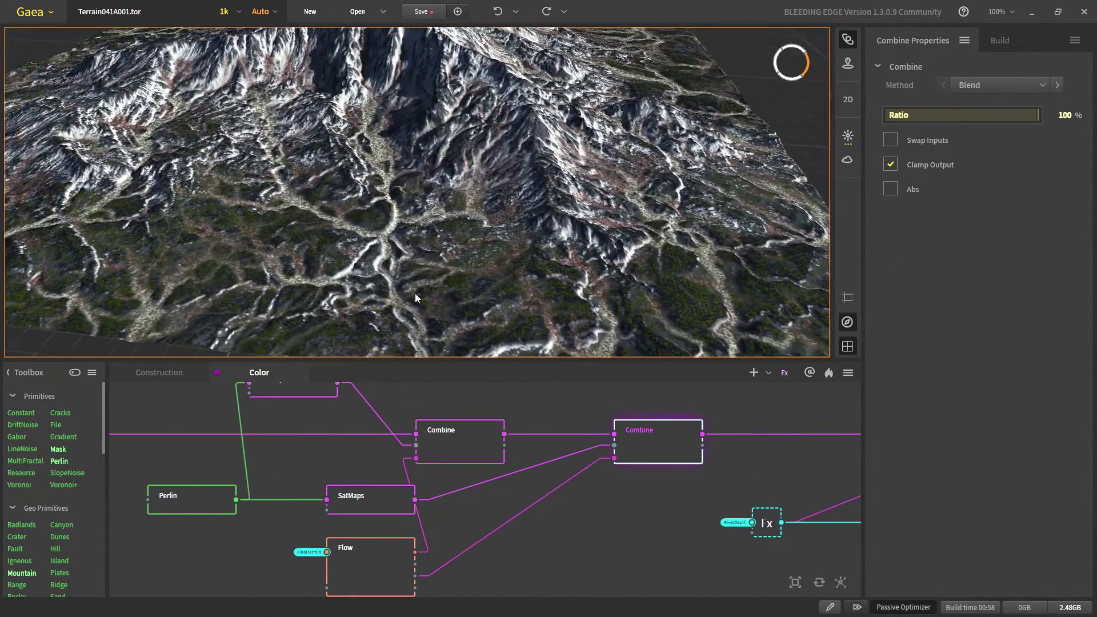
click(470, 443)
click(666, 453)
scroll(412, 291, down, 3)
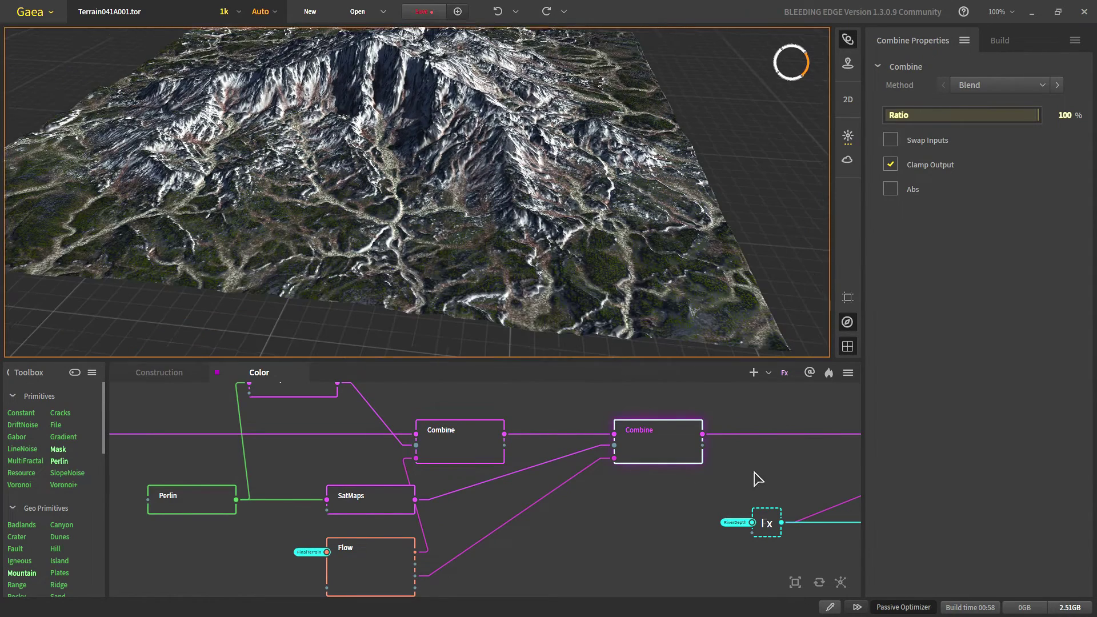
- Display the Fx node fed by RiverDepth and view its river mask on the terrain
scroll(664, 474, down, 1)
middle_drag(652, 474, 346, 467)
scroll(590, 448, up, 1)
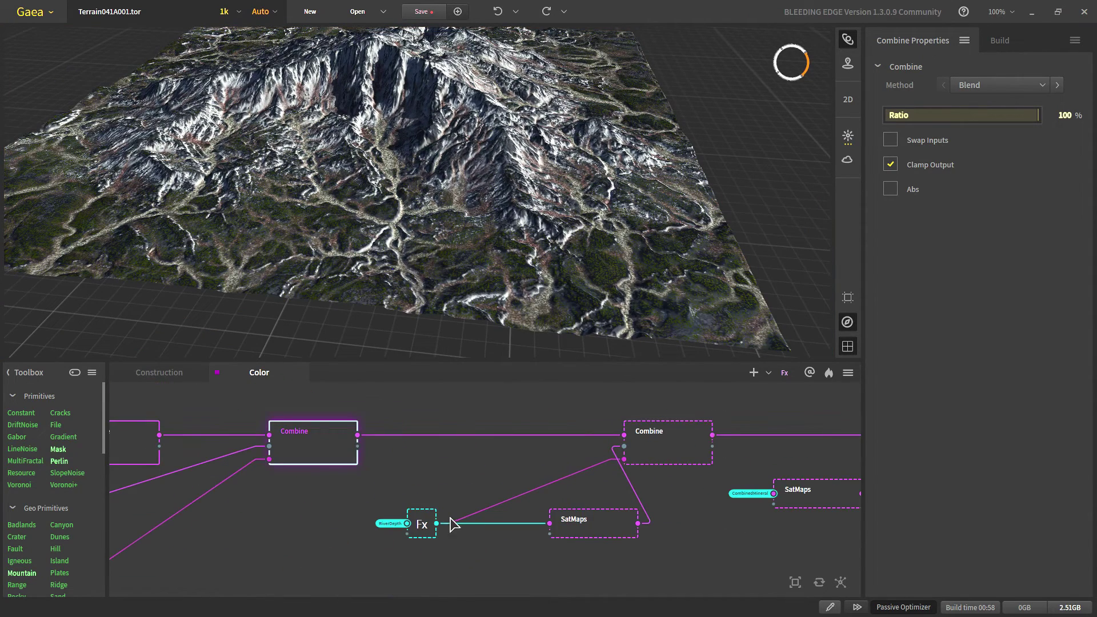
scroll(451, 532, up, 1)
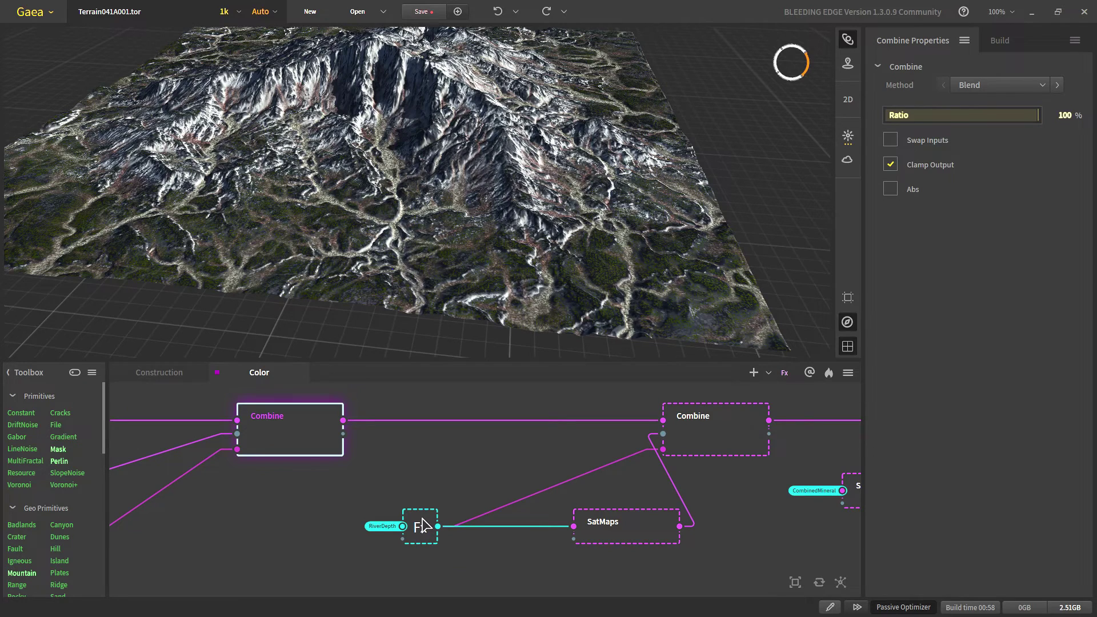
click(417, 520)
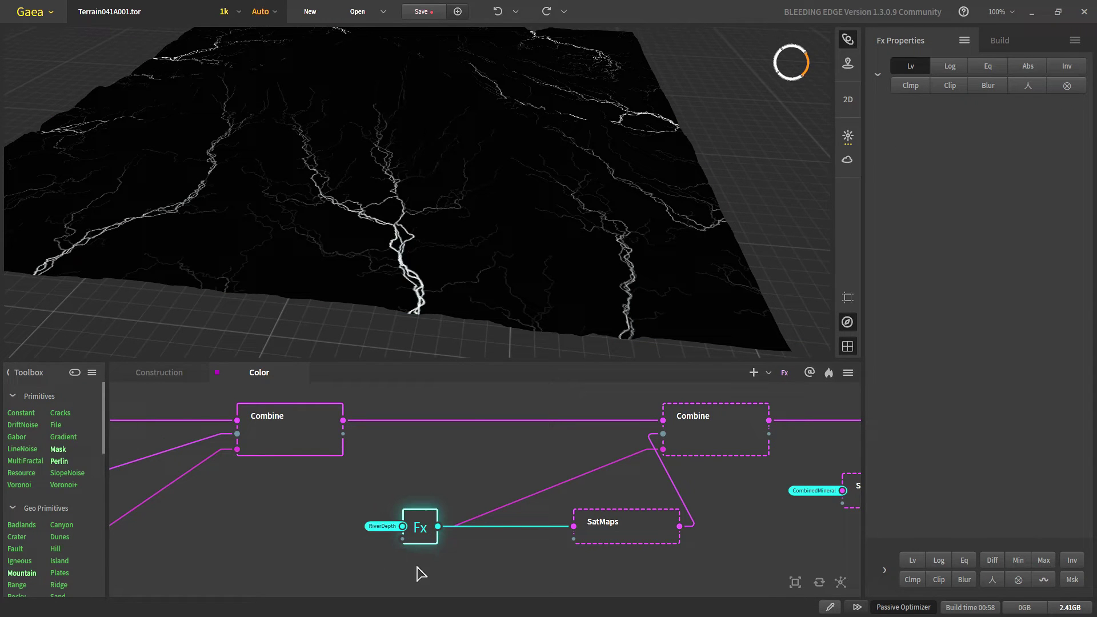
- Trace the RiverDepth source to its MultiCombine node in the Construction graph and return to the Color graph's Fx node
click(179, 377)
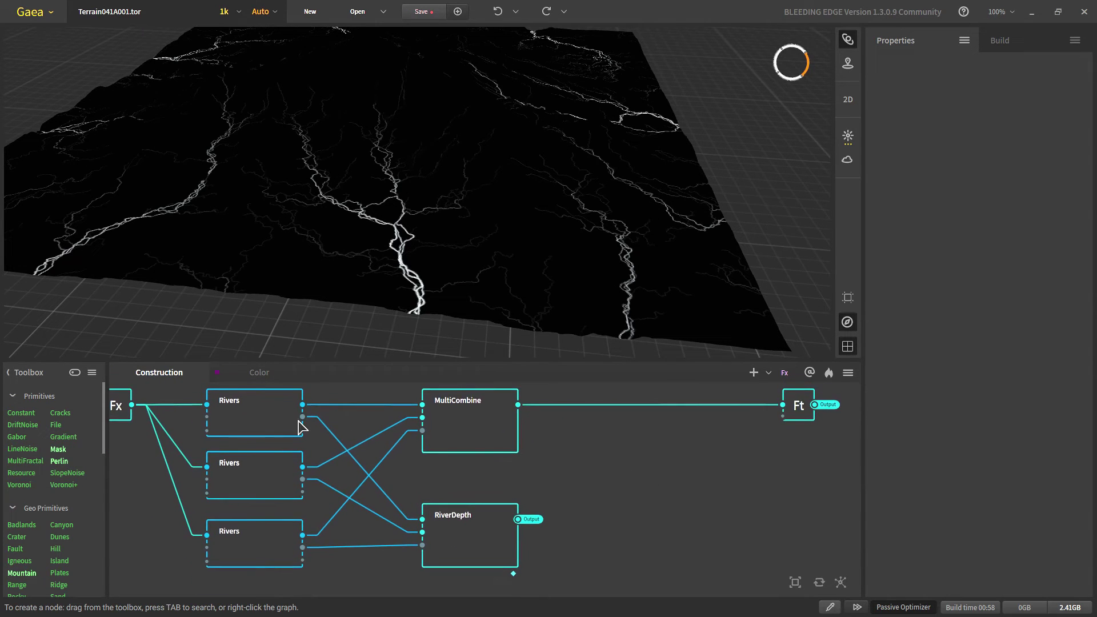
click(441, 526)
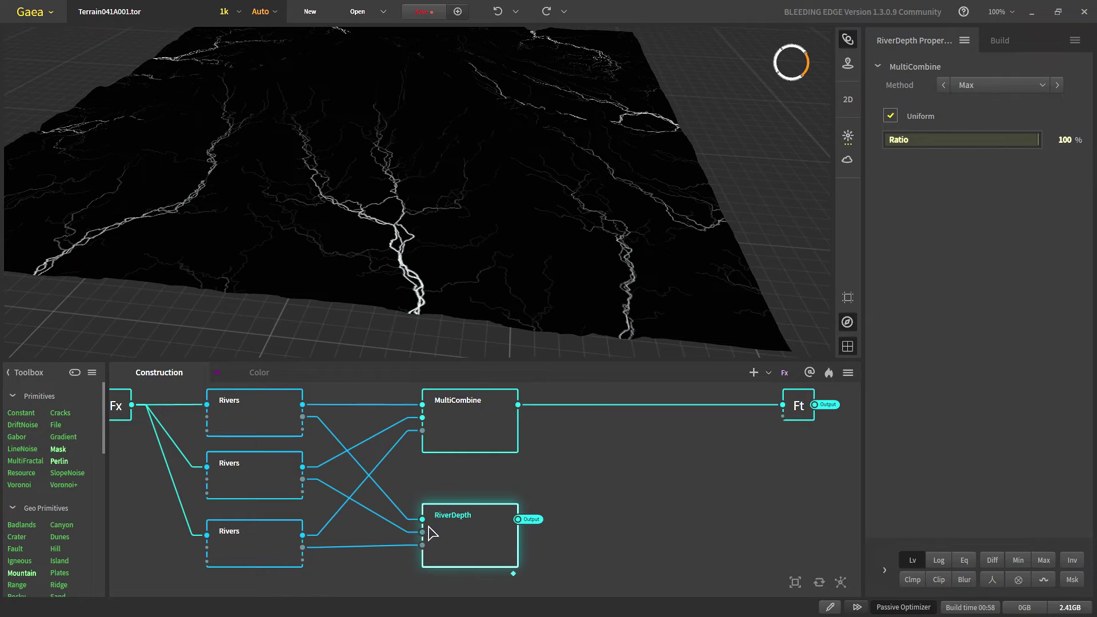
click(260, 378)
scroll(458, 526, up, 2)
click(399, 523)
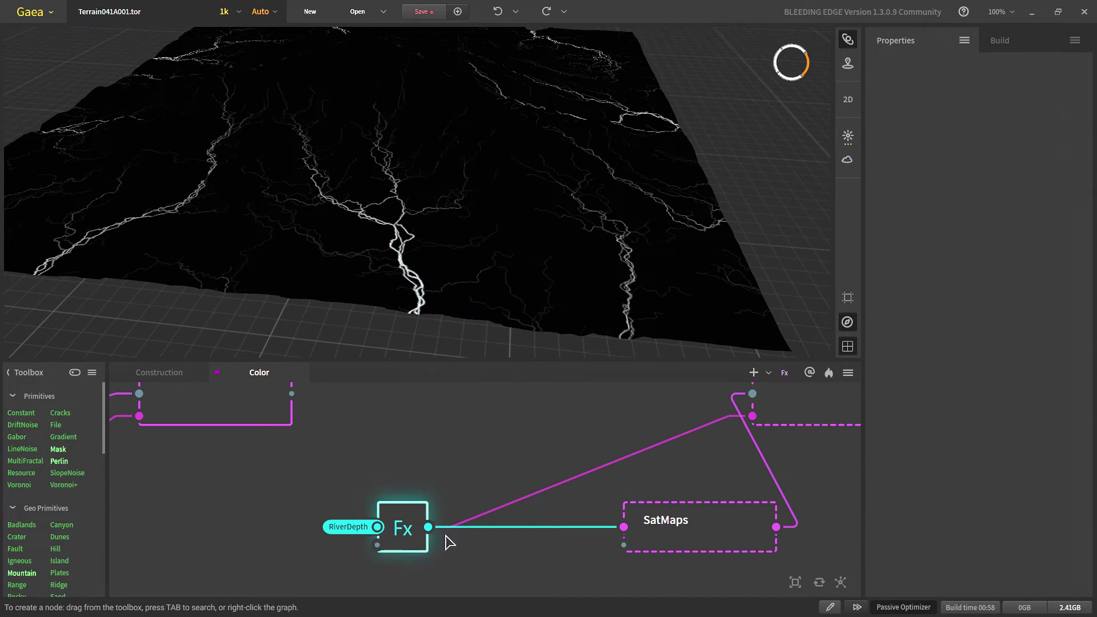
- Inspect the SatMaps node fed by the RiverDepth Fx, including its Blue library map
middle_drag(448, 508, 339, 496)
click(614, 522)
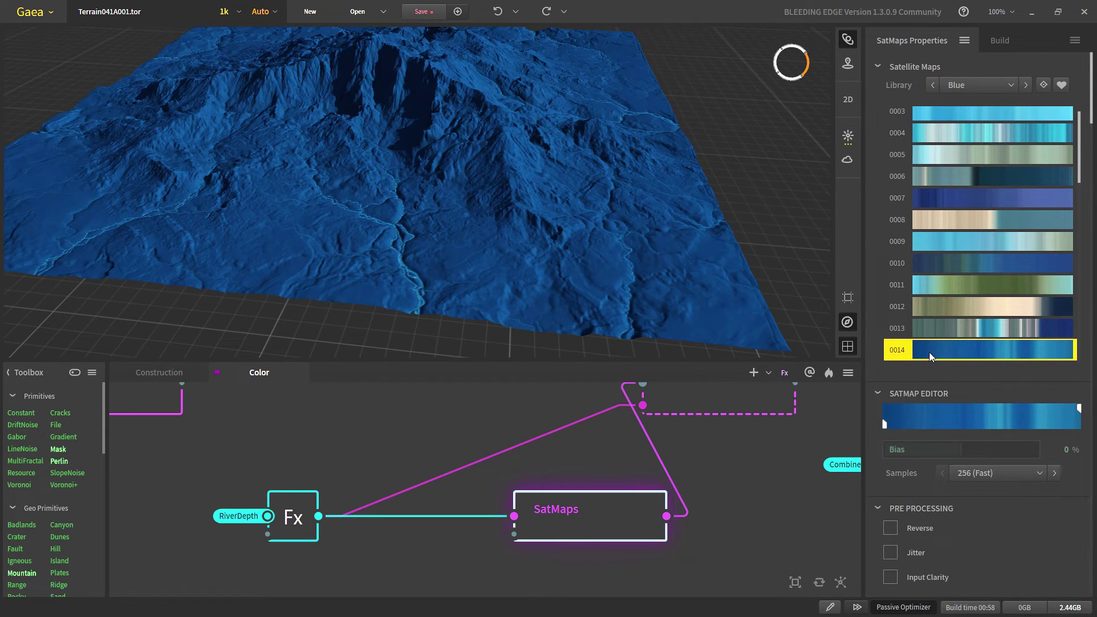
middle_drag(598, 449, 590, 507)
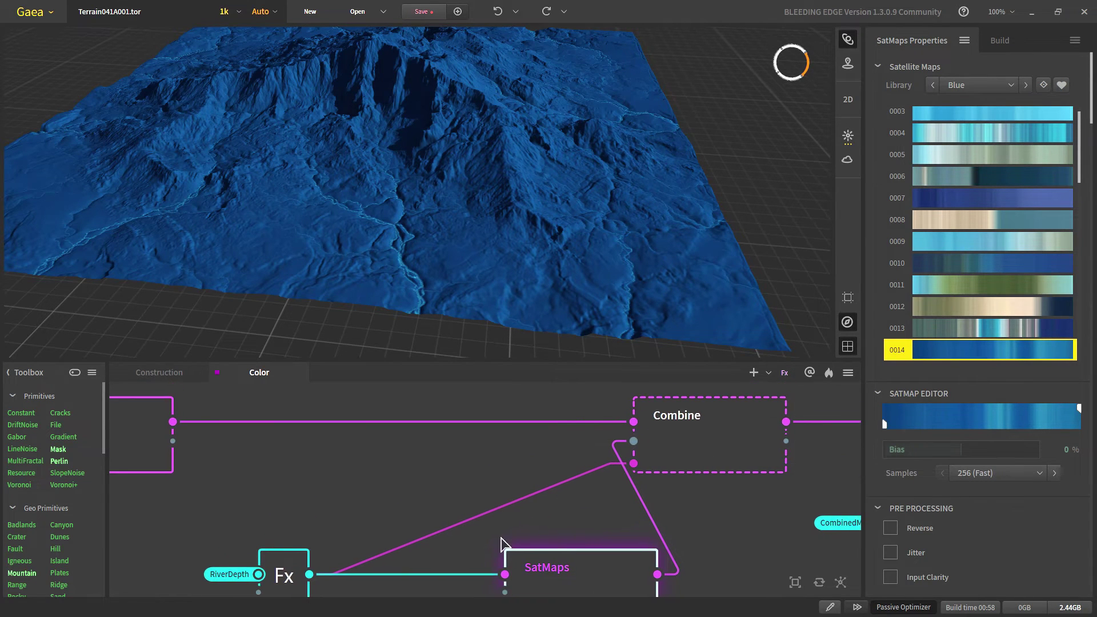
- Display the Combine node that blends in the river SatMaps and examine the rivers in an enlarged 3D viewport
click(729, 449)
scroll(728, 447, down, 1)
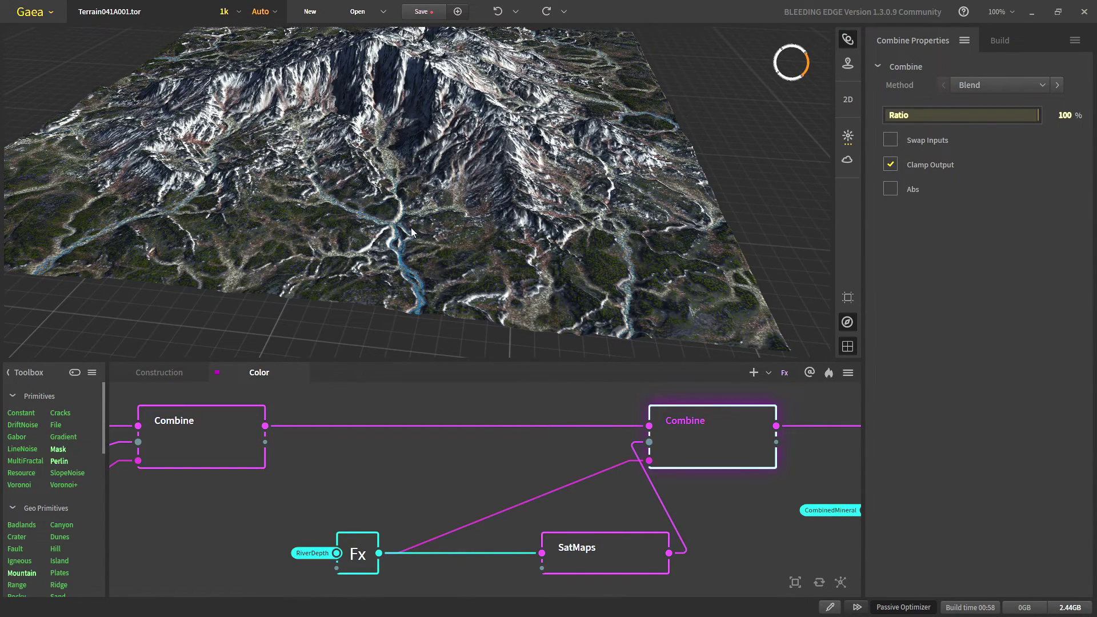
scroll(554, 496, down, 3)
scroll(554, 496, down, 2)
drag(343, 308, 355, 362)
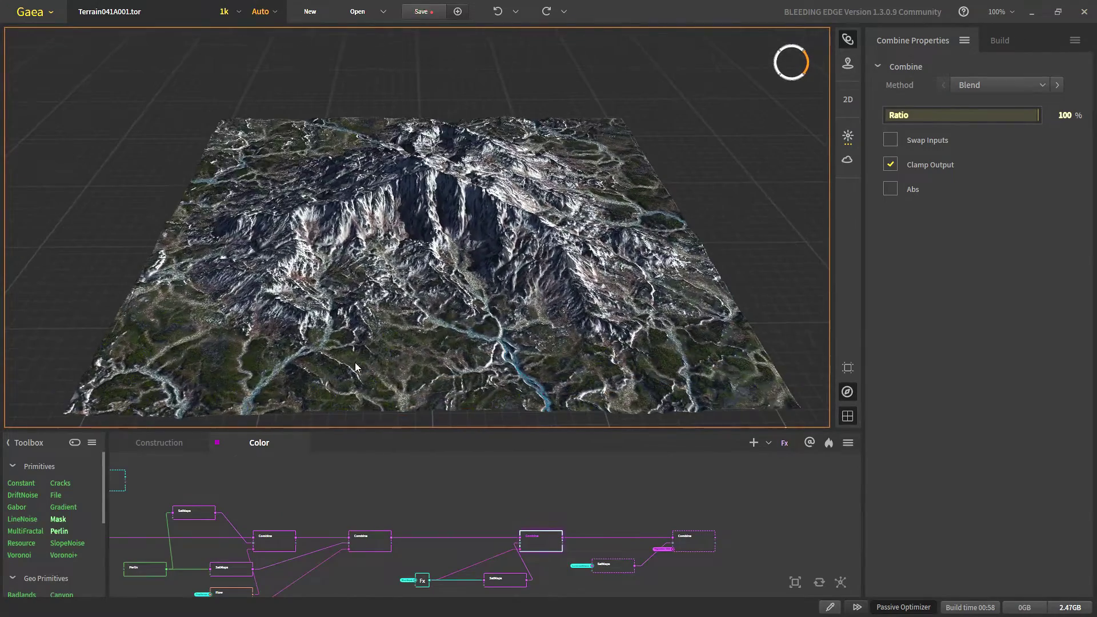
scroll(354, 364, up, 3)
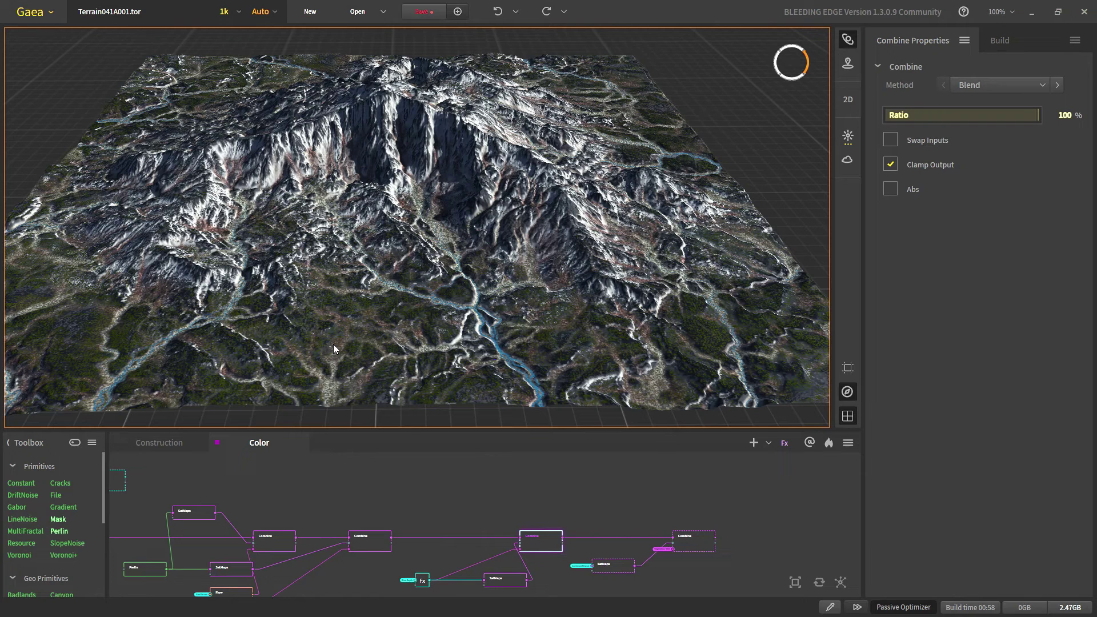
- Inspect the Perlin node that starts the Shatter chain, expanding its Transform settings
scroll(317, 530, down, 3)
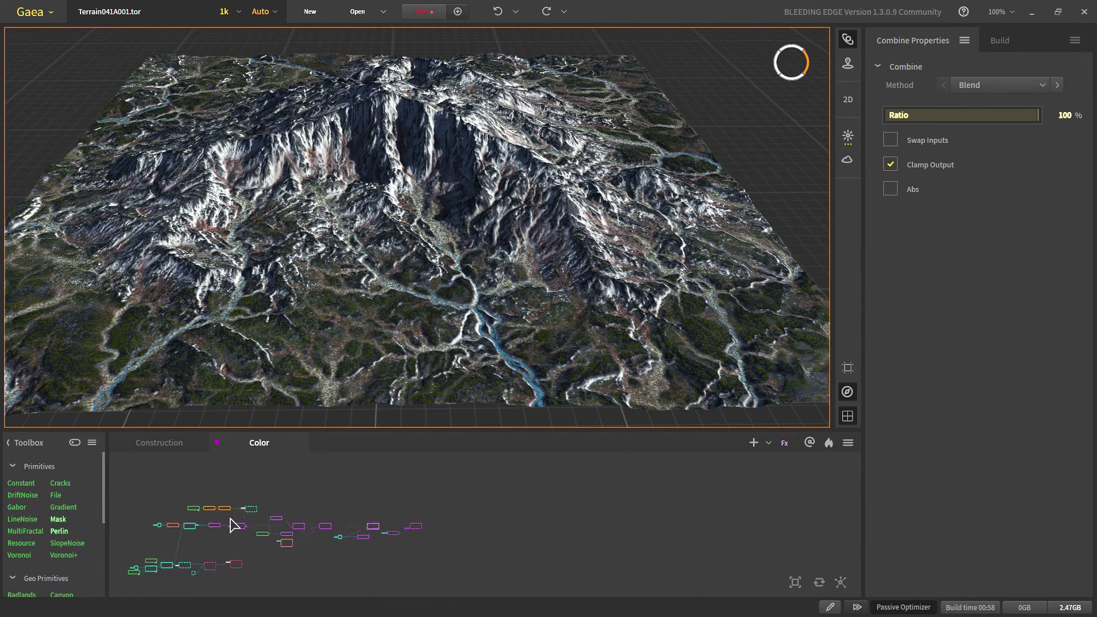
scroll(222, 521, up, 5)
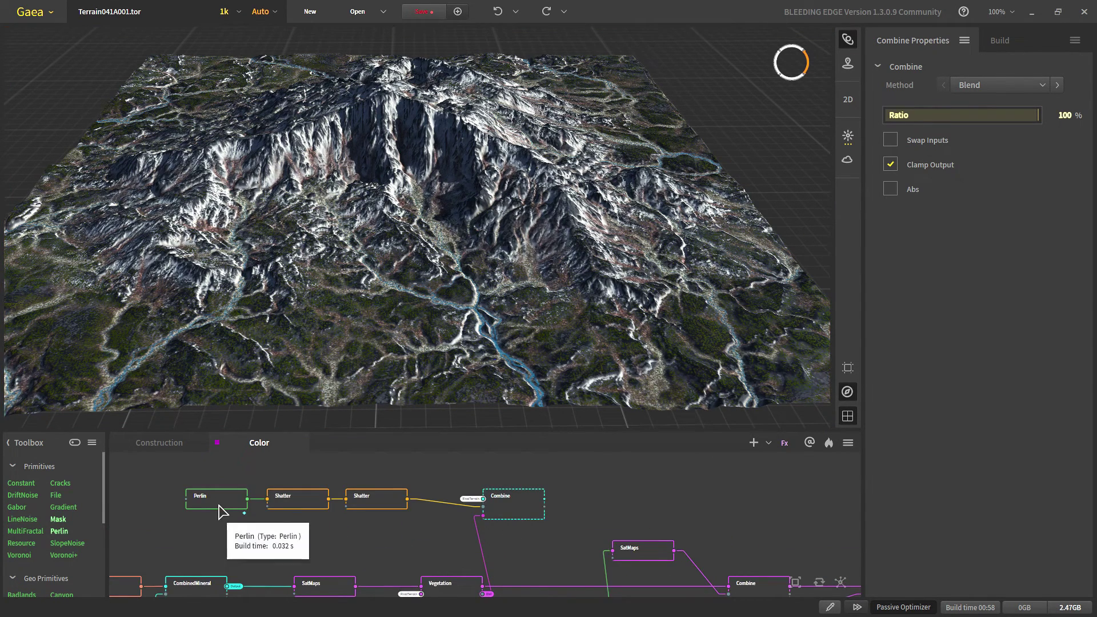
click(218, 509)
scroll(218, 509, up, 1)
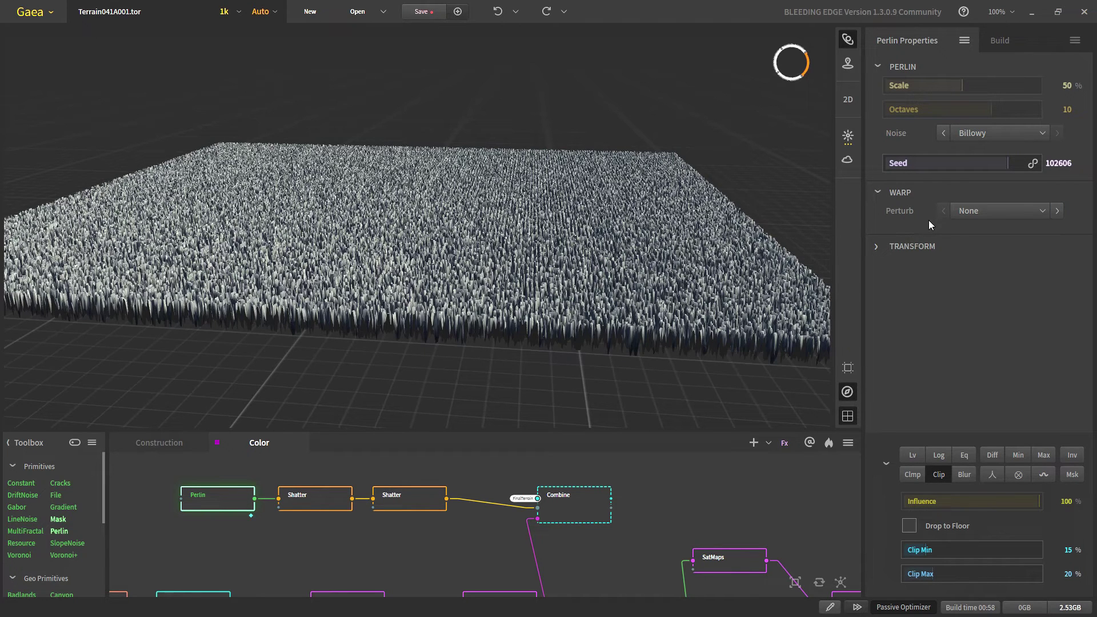
click(881, 245)
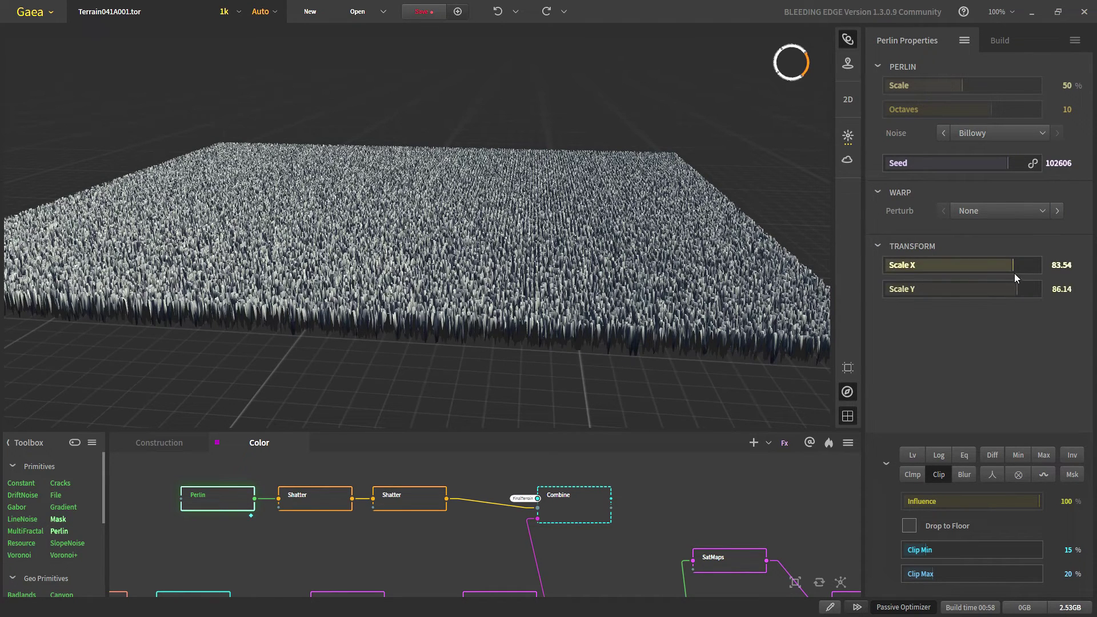
- Remove the Perlin node's Clip modifier to compare the noise without it, restore Clip, and examine the clipped spikes
click(944, 475)
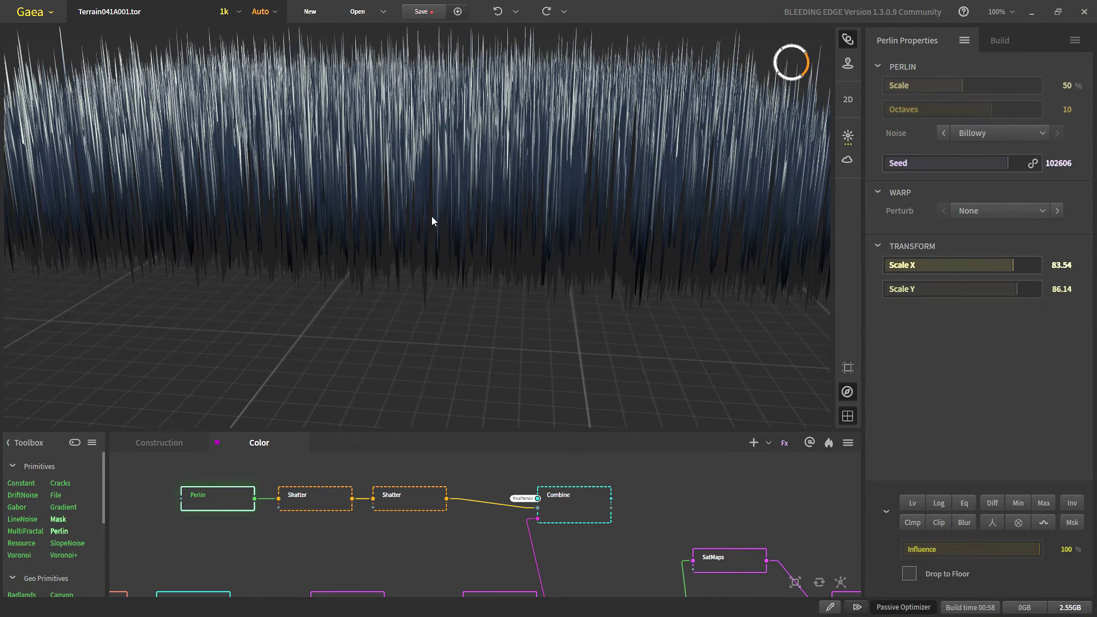
click(941, 526)
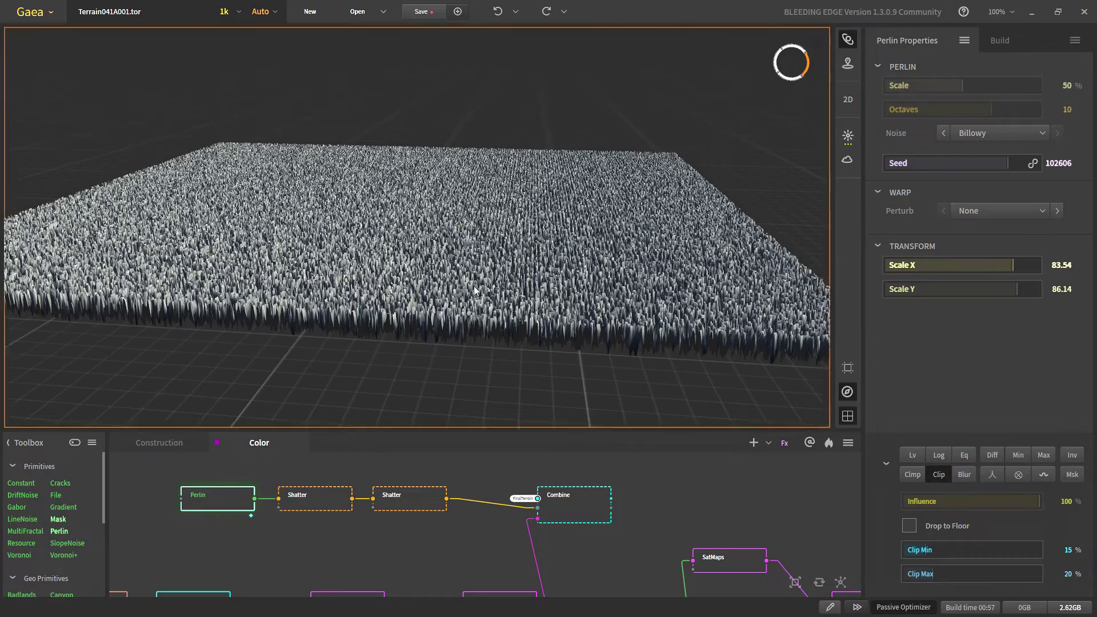
scroll(403, 240, up, 10)
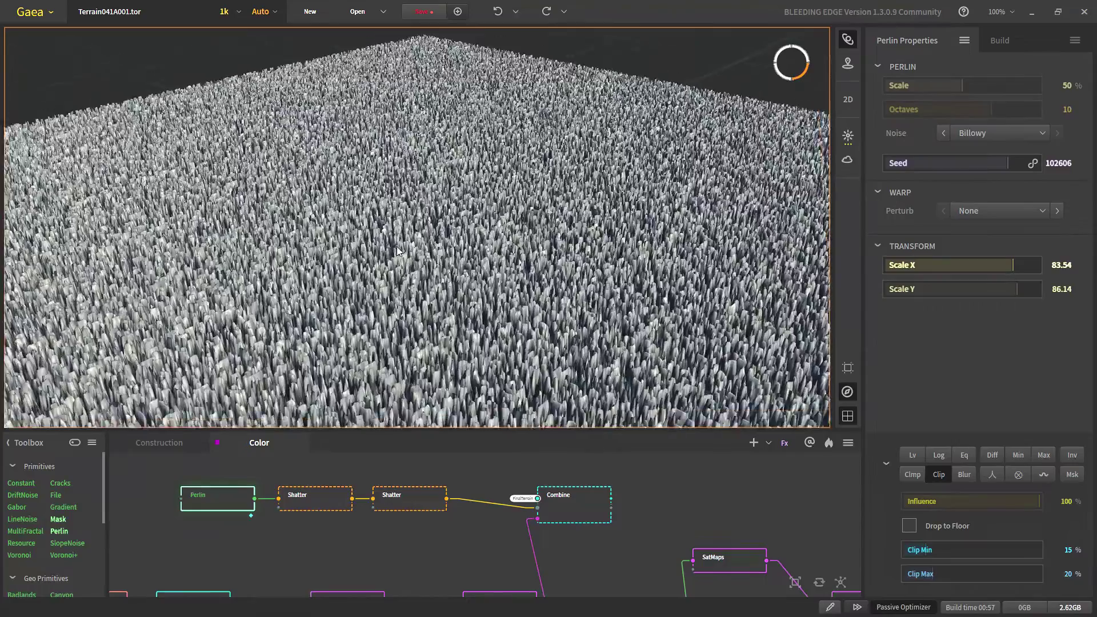
drag(398, 251, 478, 316)
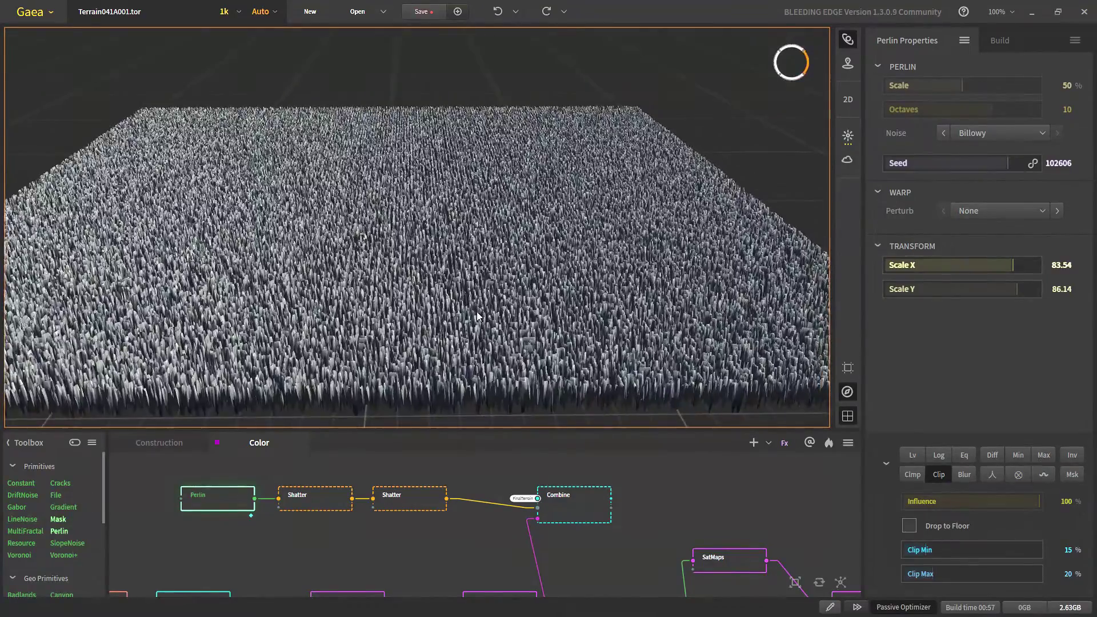
- Display the first Shatter node and examine its settings and effect on the noise from several angles
click(315, 498)
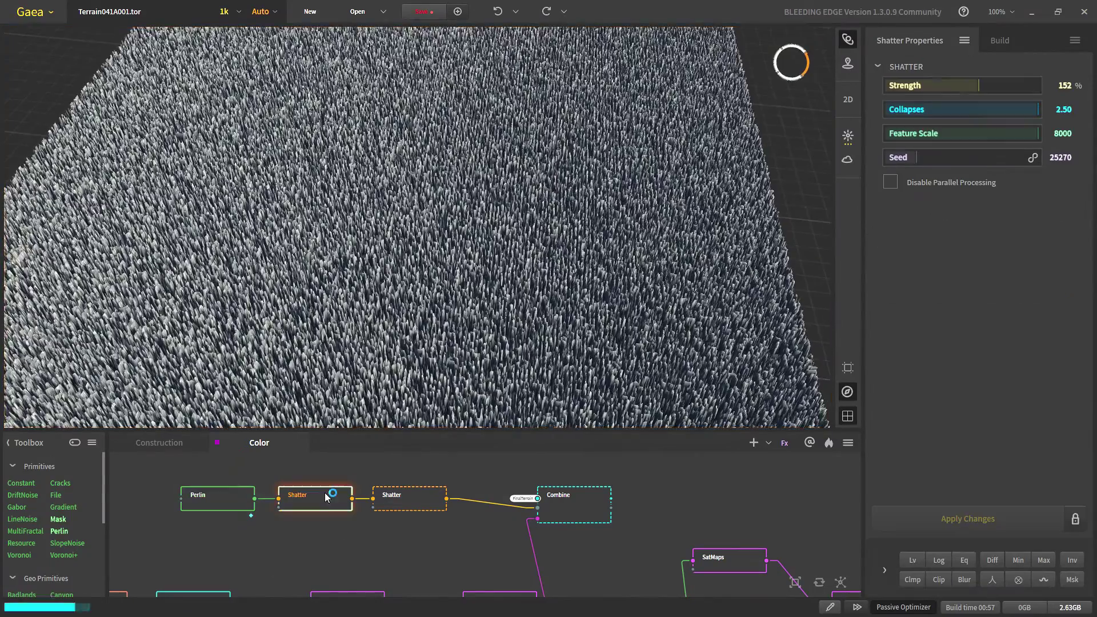
scroll(505, 304, down, 3)
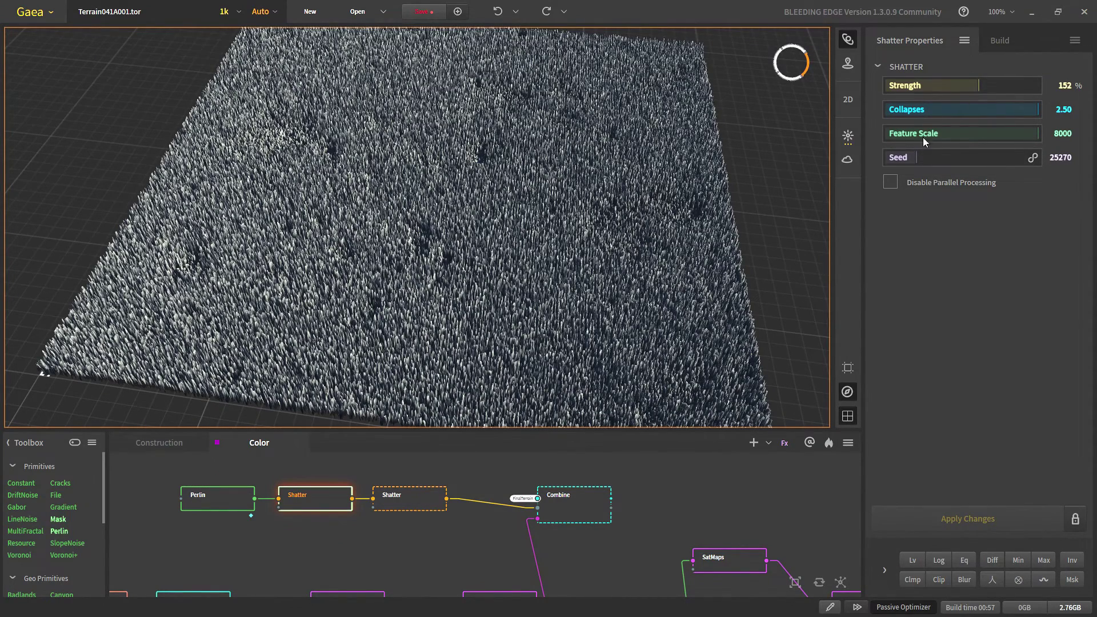
drag(433, 223, 432, 257)
drag(398, 326, 377, 296)
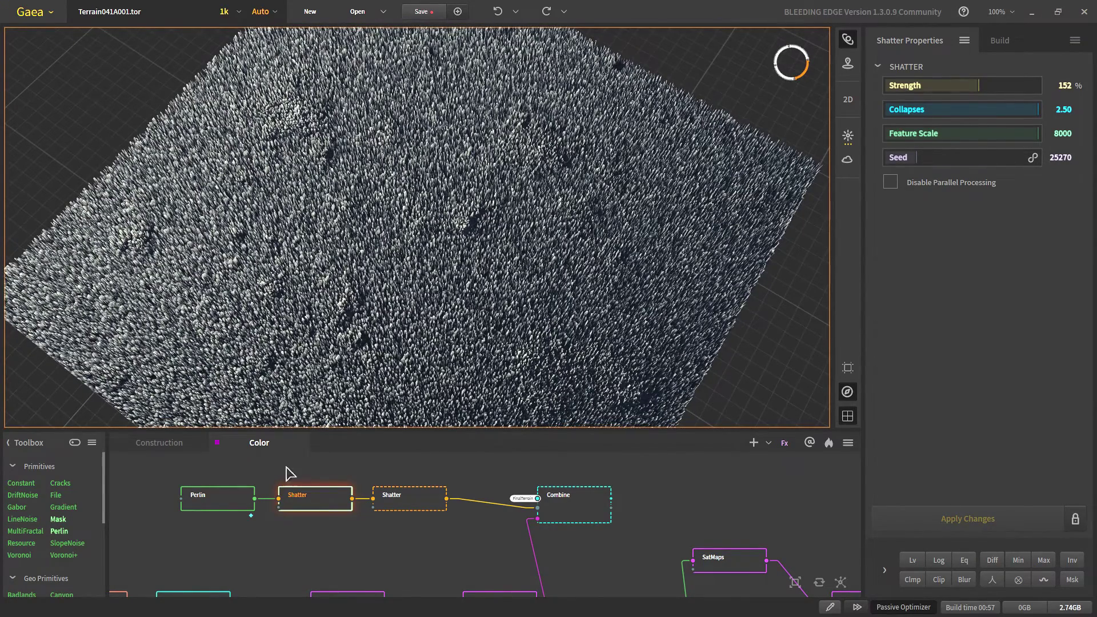
- Switch the preview between the Perlin node and the first Shatter node to compare their noise
click(246, 497)
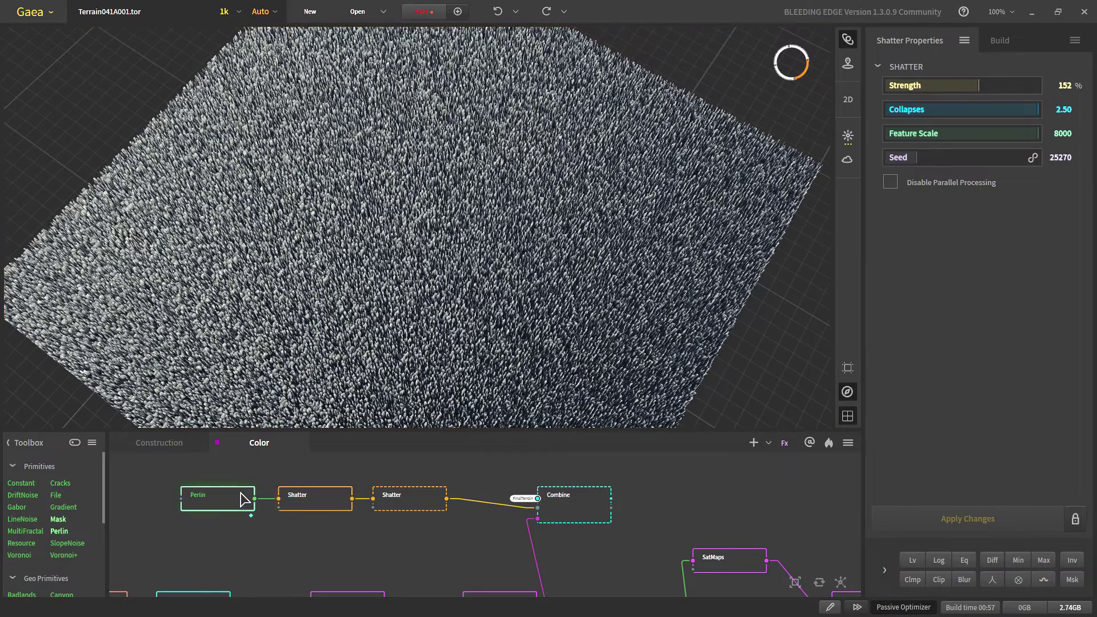
click(298, 495)
click(243, 498)
click(303, 496)
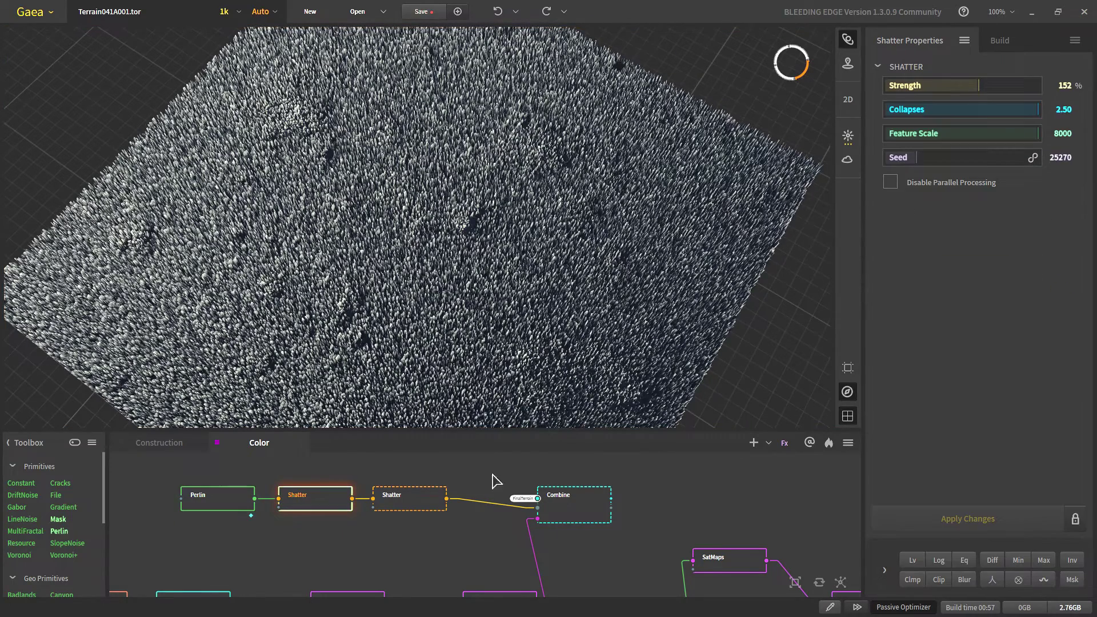
- Examine the second Shatter node's seed and noise, comparing it with the first Shatter
click(409, 499)
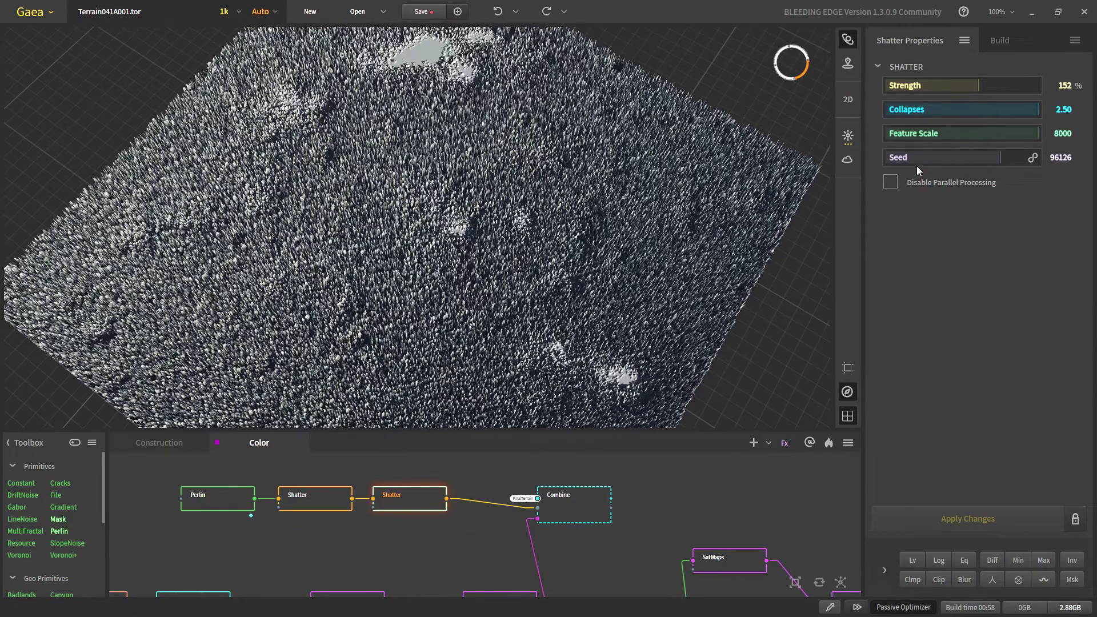
scroll(451, 216, down, 2)
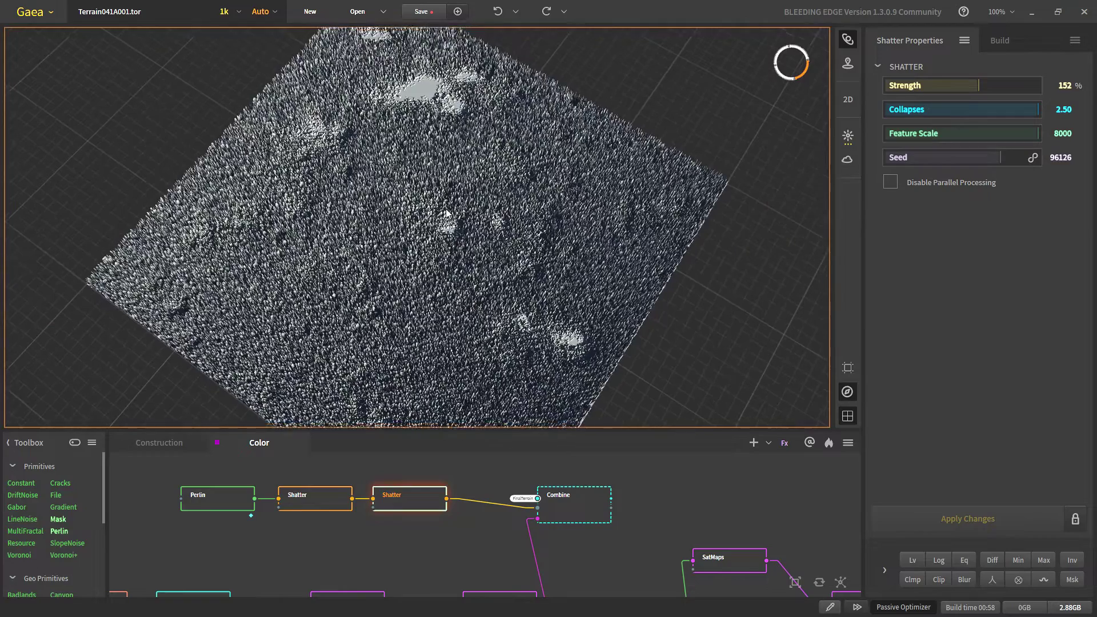
click(317, 499)
click(397, 507)
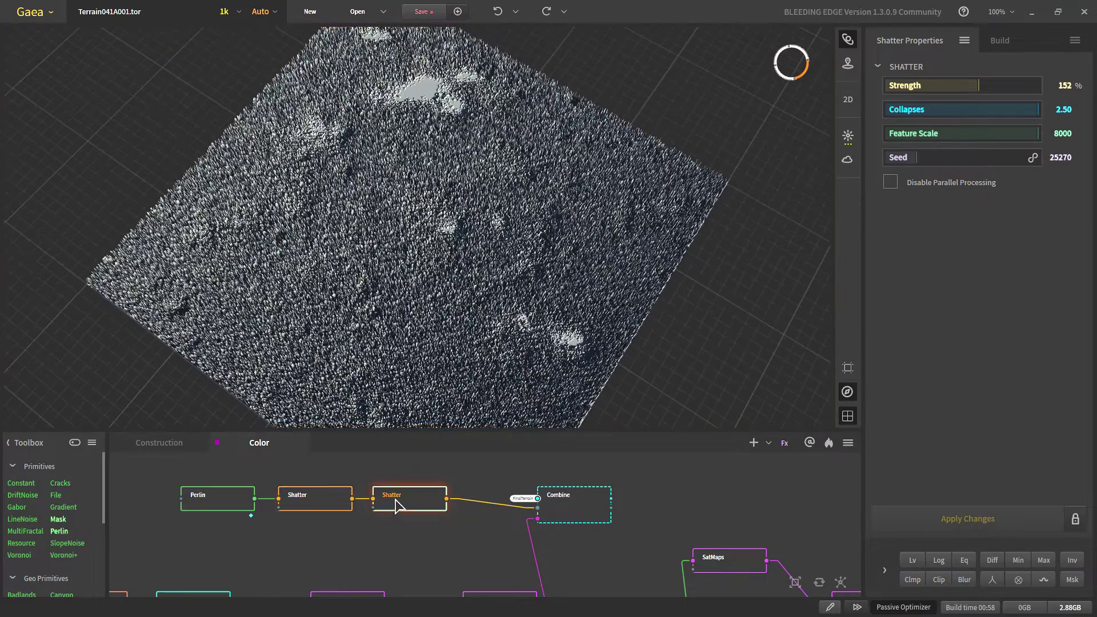
- Compare the Insert-method Combine after the second Shatter with the Vegetation node whose Dist output feeds its mask
click(574, 518)
scroll(574, 517, up, 5)
middle_drag(443, 501, 446, 538)
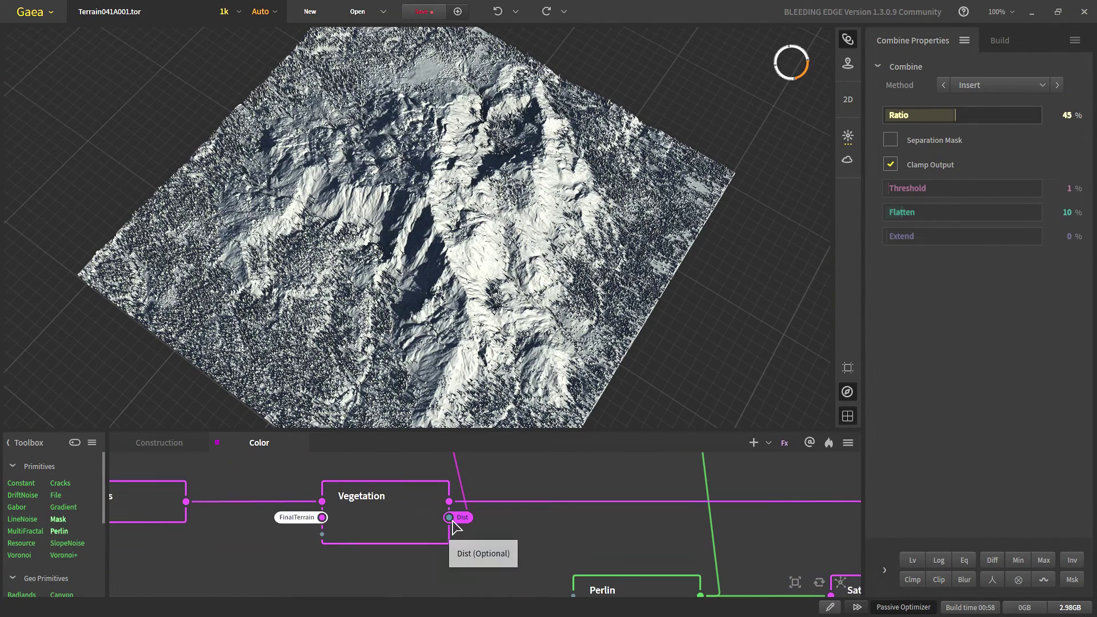
click(377, 517)
scroll(377, 517, down, 3)
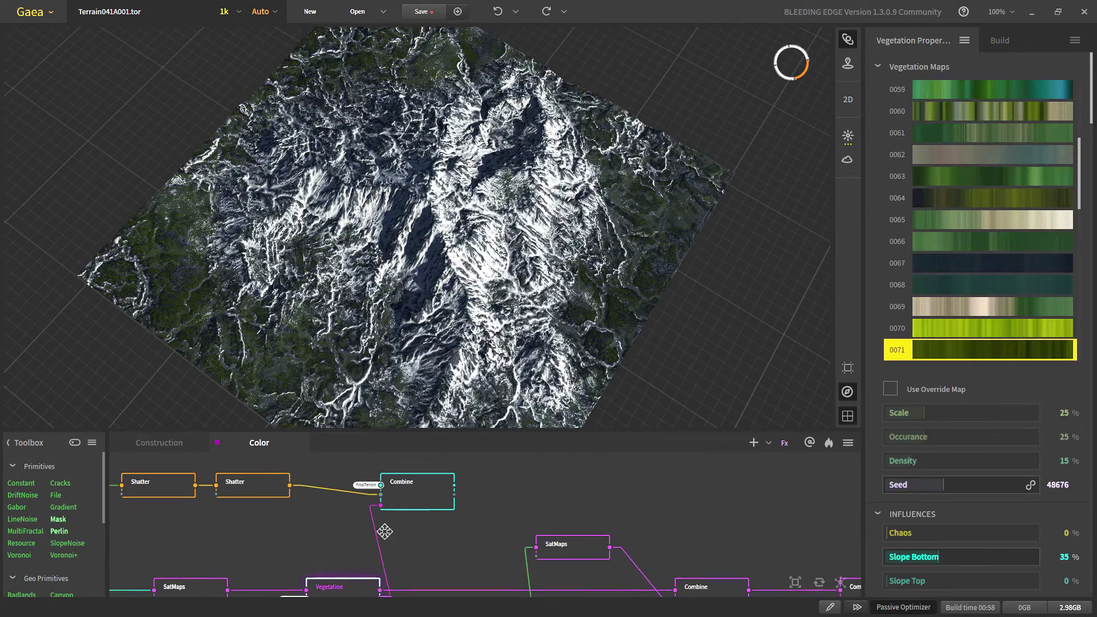
click(420, 483)
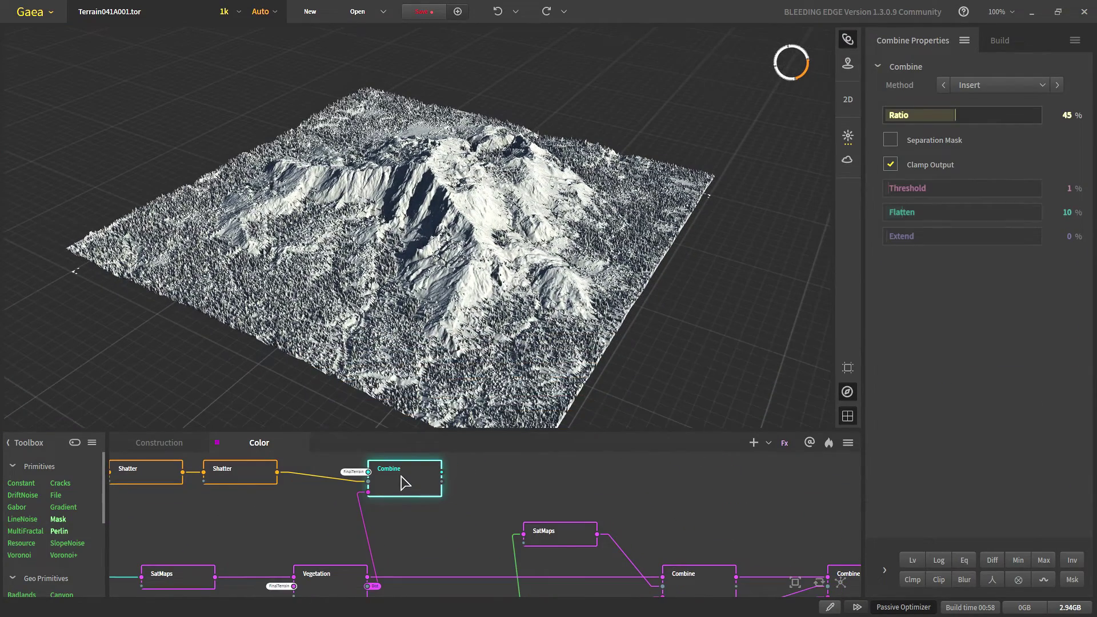
- Display the Combine node that blends in the RiverDepth SatMaps and examine the terrain's coloring from the front
scroll(474, 504, down, 3)
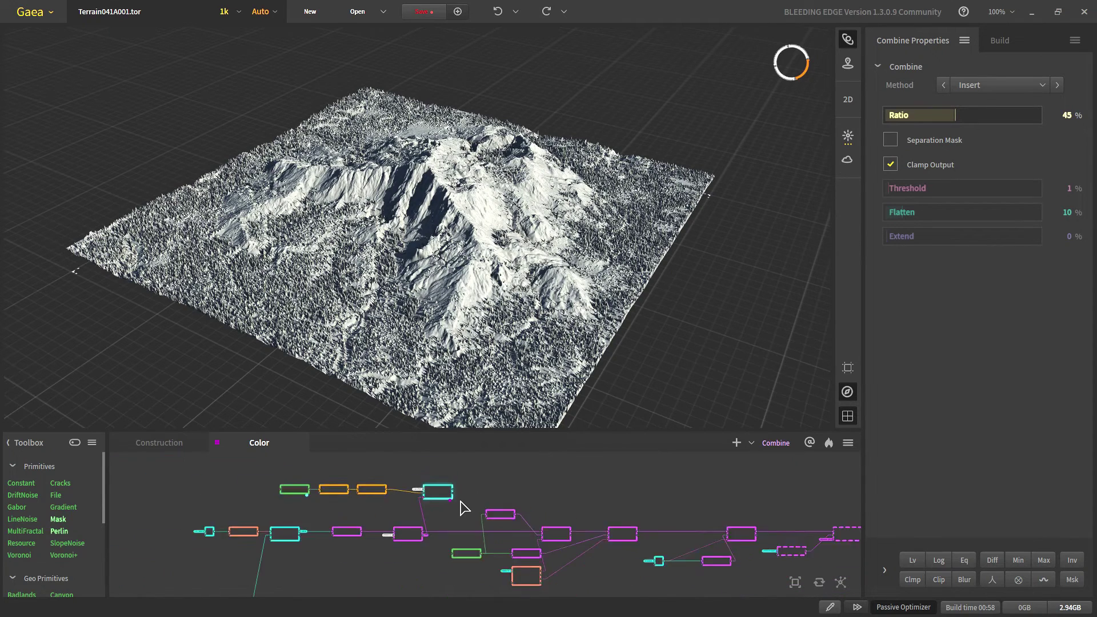
scroll(535, 509, up, 3)
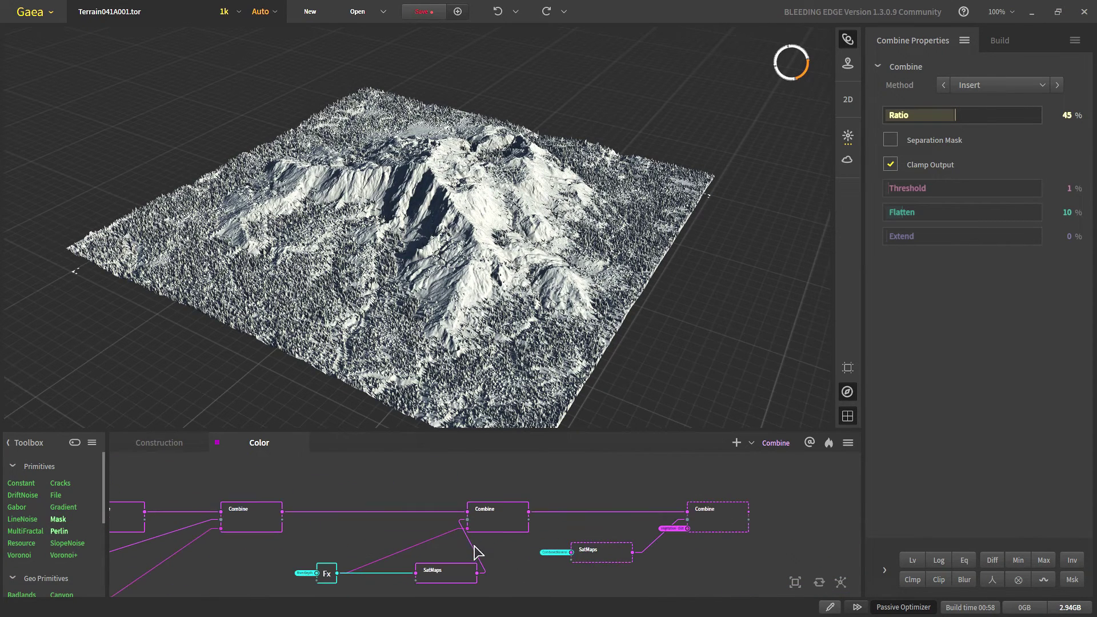
click(496, 532)
scroll(497, 532, up, 2)
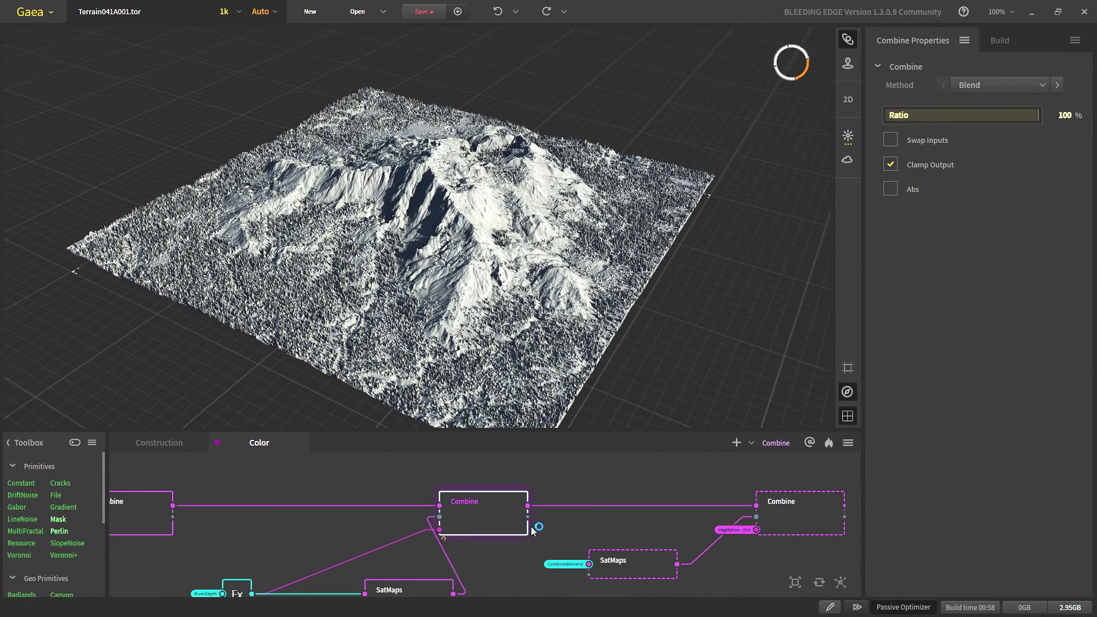
drag(352, 337, 378, 296)
middle_drag(468, 453, 456, 450)
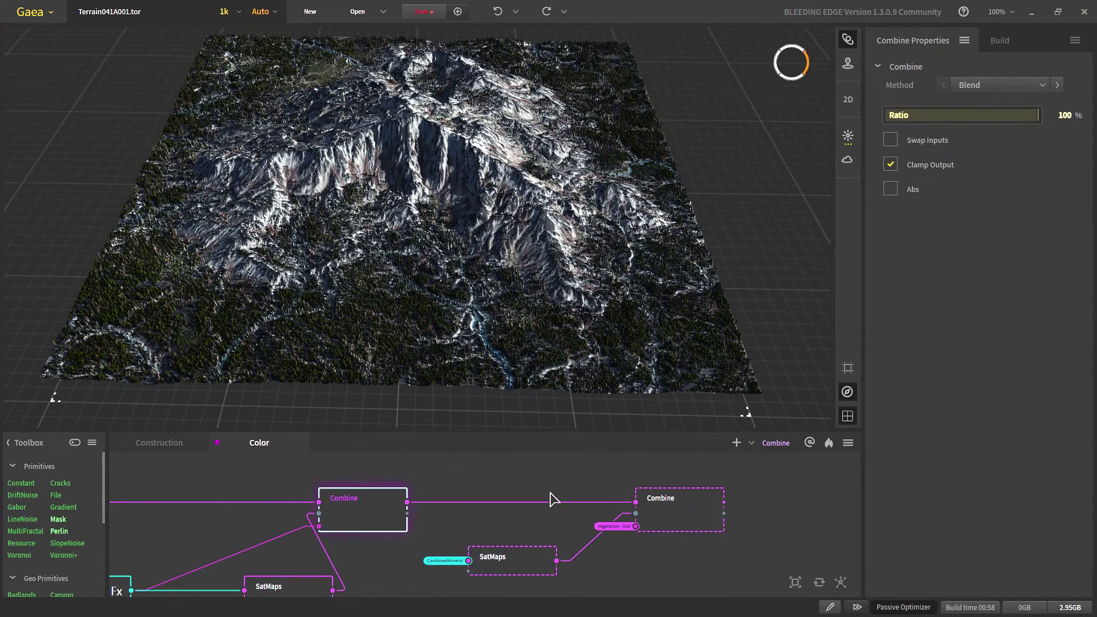
- Switch the preview between the final Combine node and the river Combine before it to compare their coloring
click(691, 506)
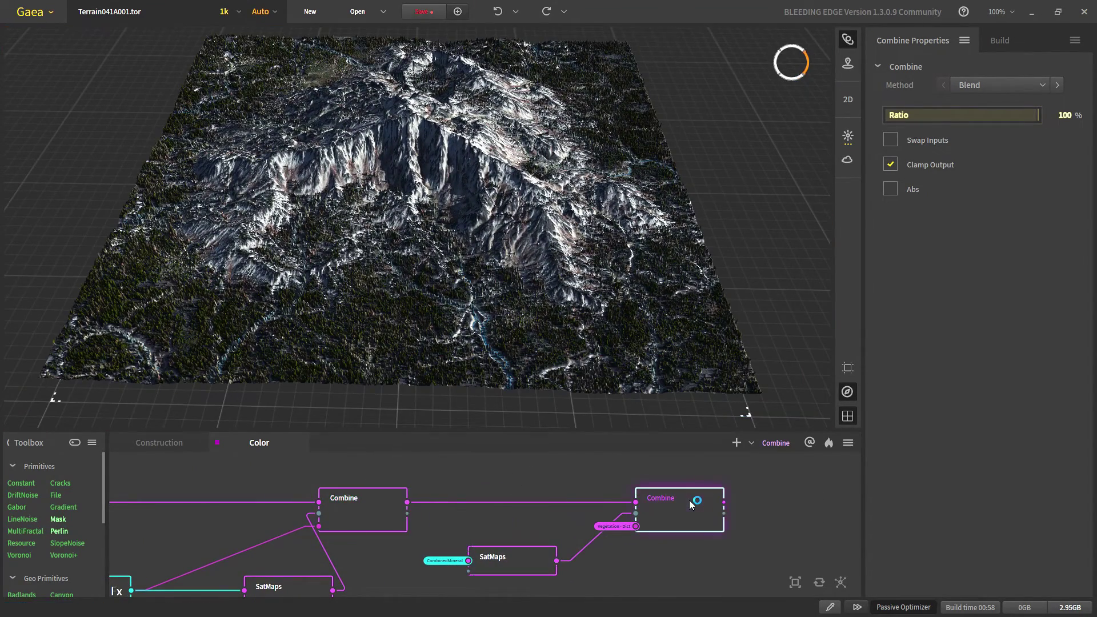
click(382, 516)
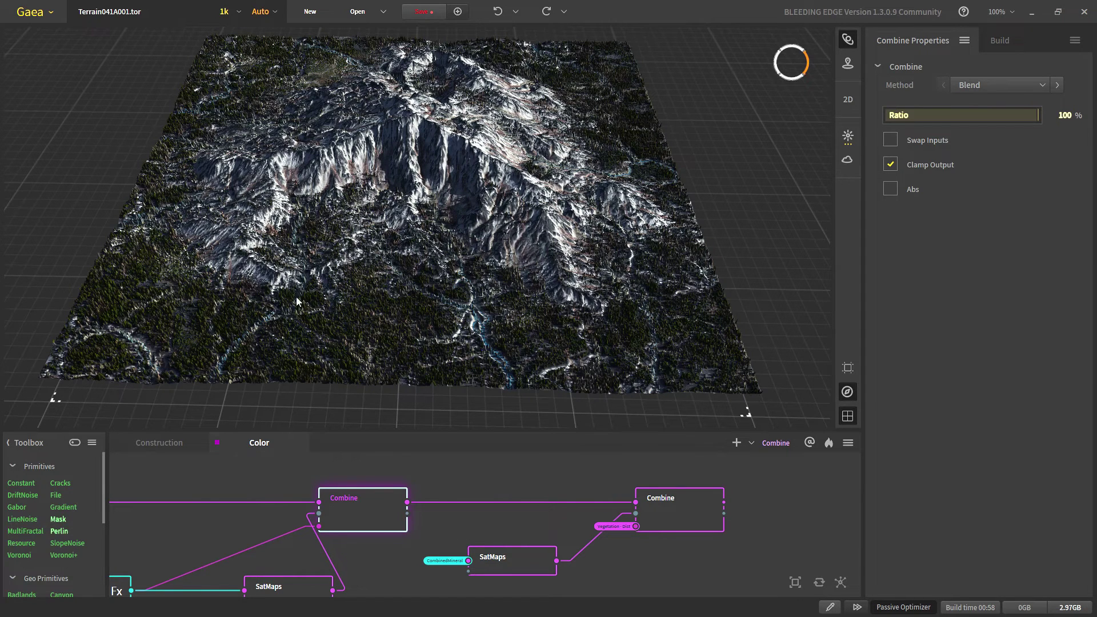
scroll(477, 566, up, 1)
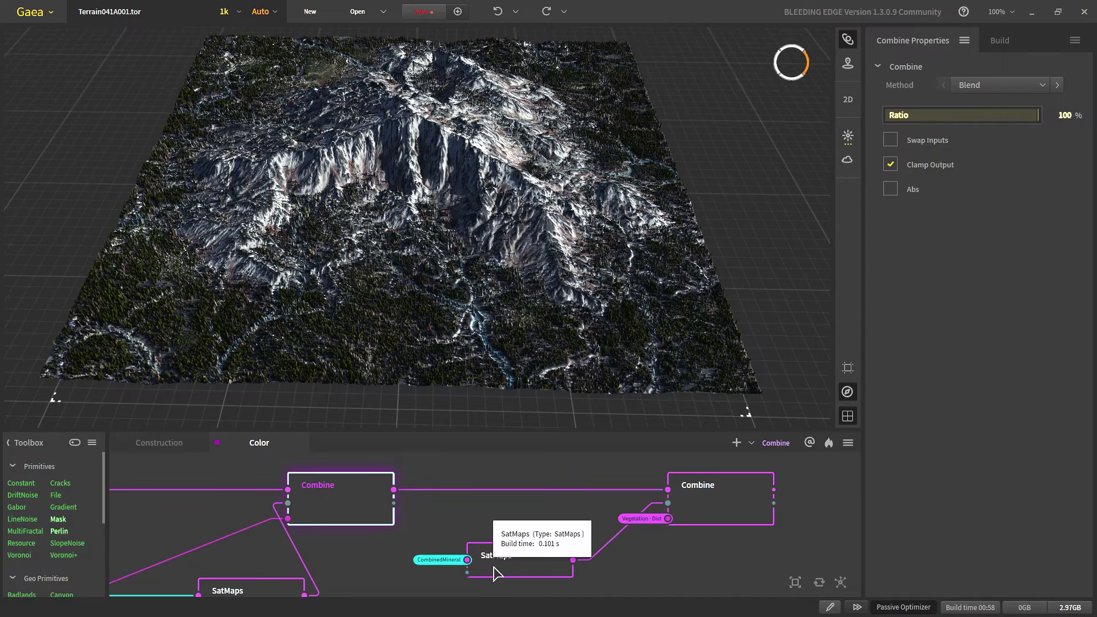
- Display the SatMaps node fed by CombinedMineral and trace its input to the CombinedMineral node in the graph
click(502, 568)
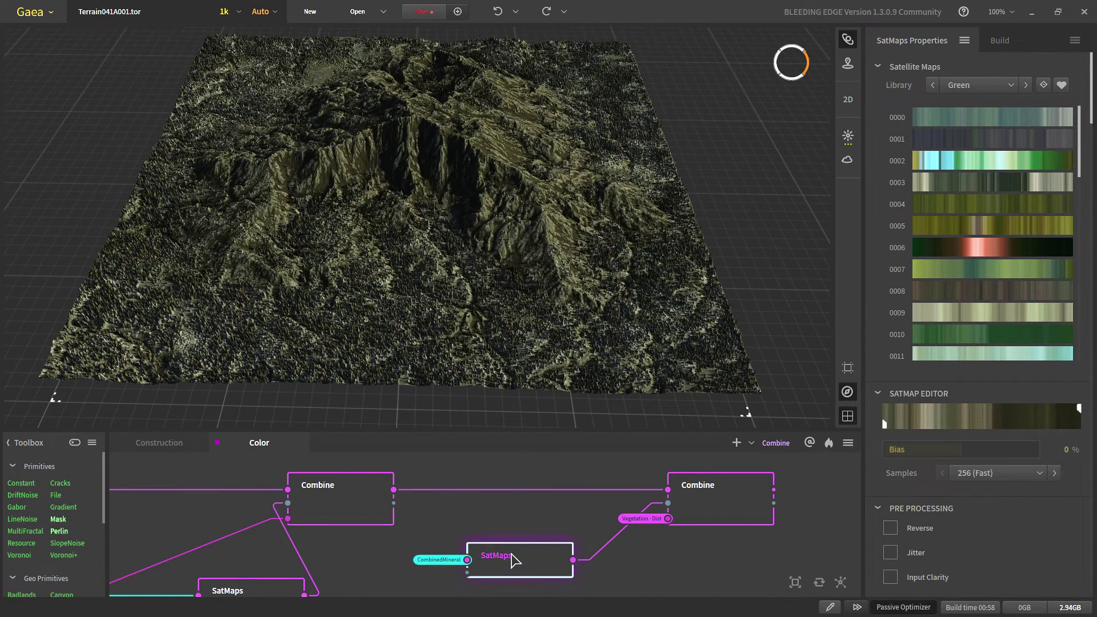
scroll(367, 512, down, 3)
scroll(367, 513, up, 4)
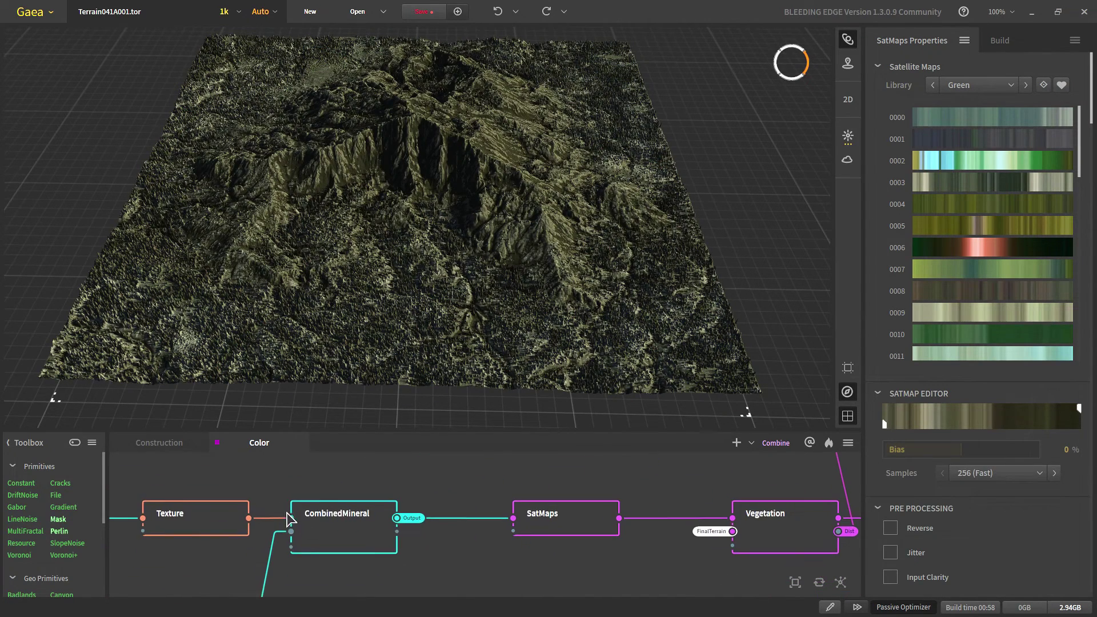
scroll(377, 512, down, 3)
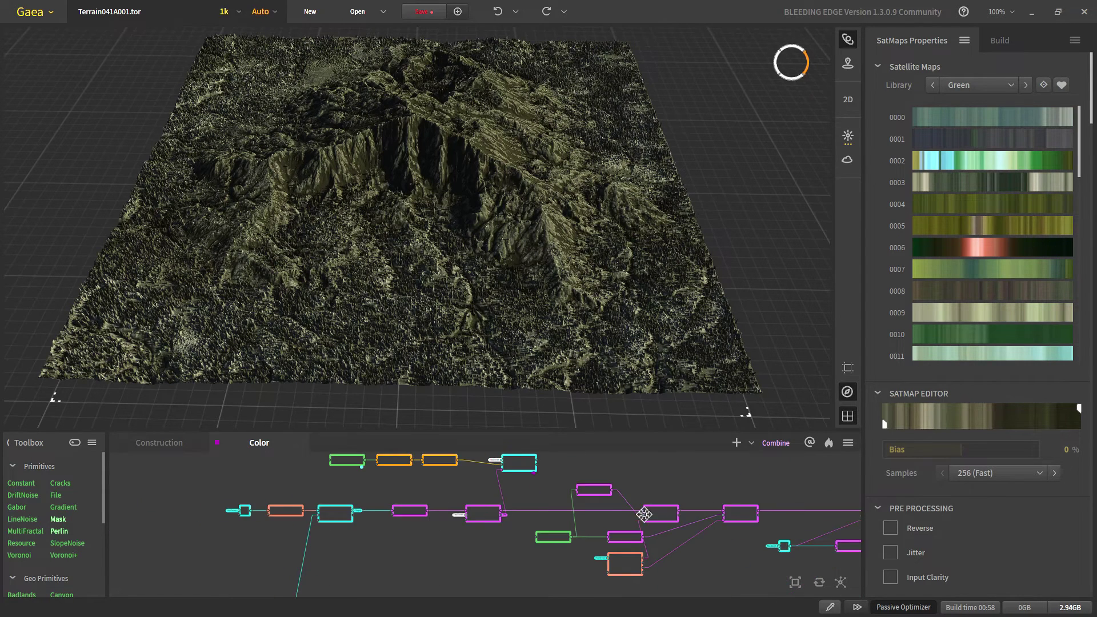
scroll(560, 526, up, 4)
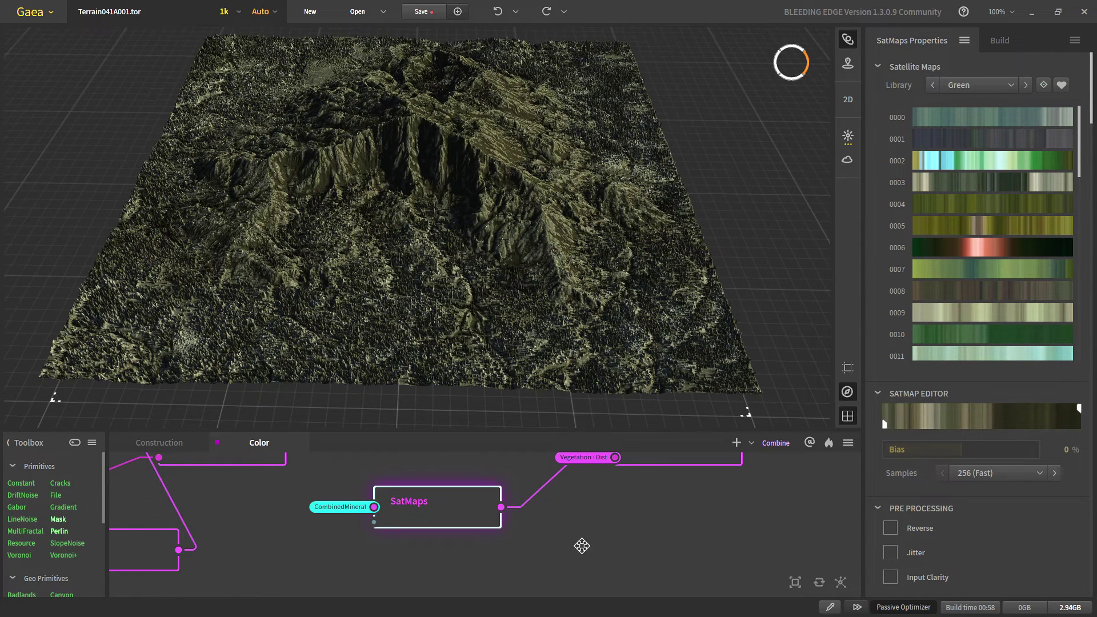
middle_drag(584, 544, 563, 586)
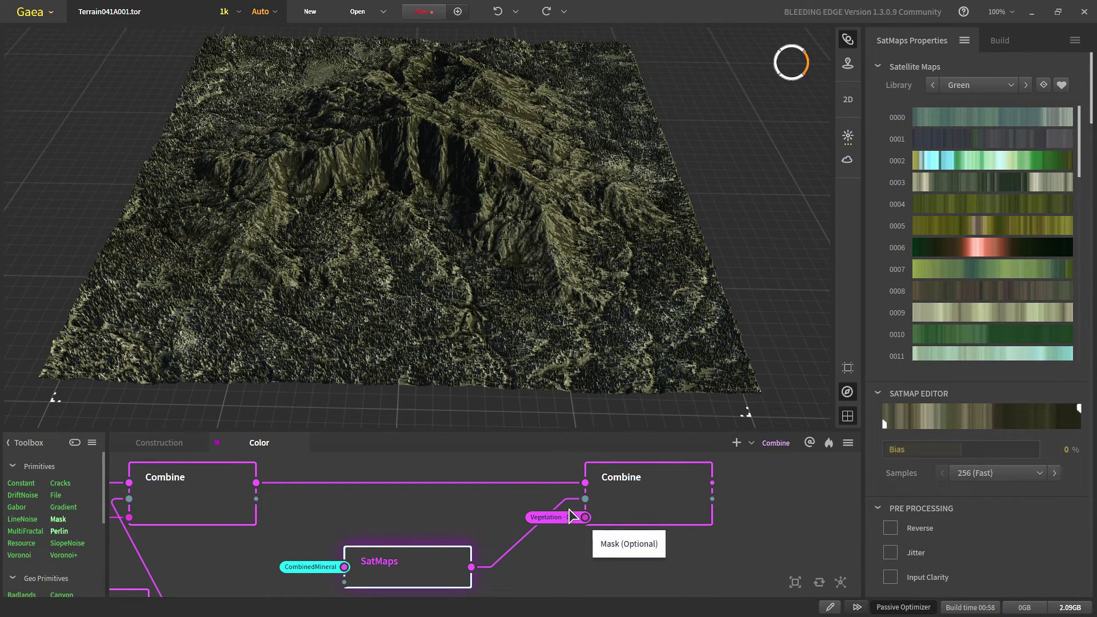
- Display the final Combine node masked by Vegetation Dist and inspect the forest coloring up close from several angles
click(644, 522)
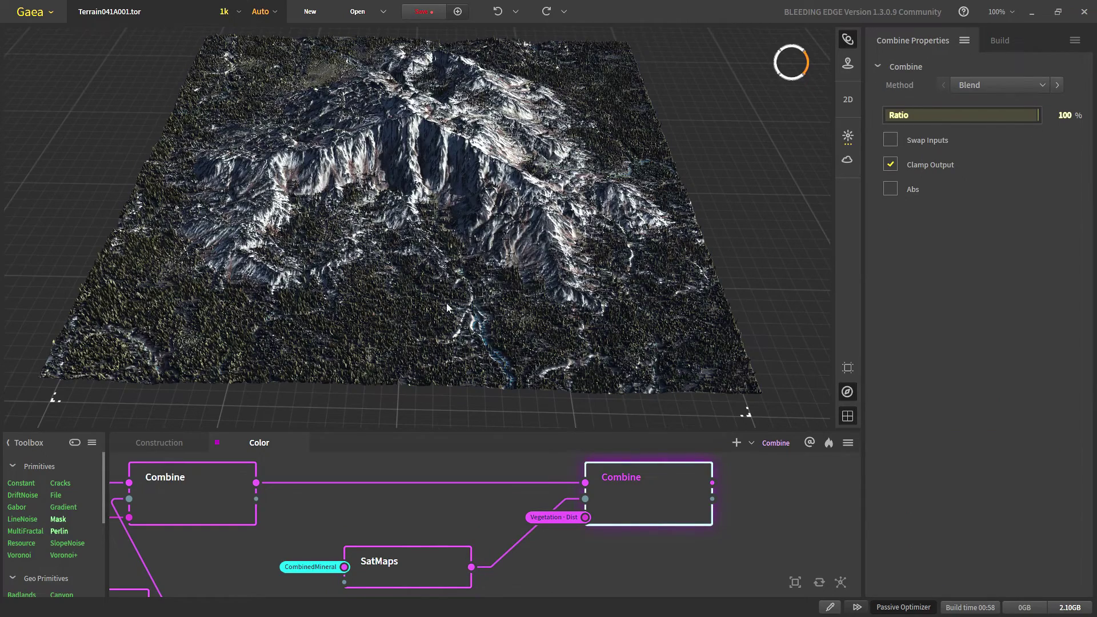
middle_drag(343, 321, 348, 316)
scroll(343, 309, up, 3)
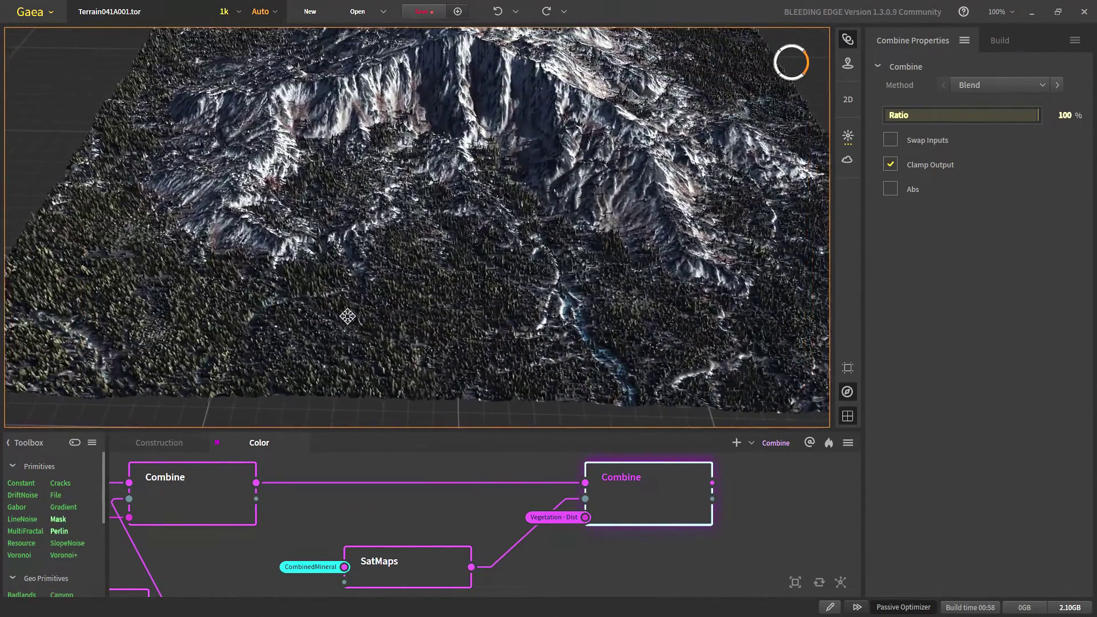
drag(348, 316, 346, 322)
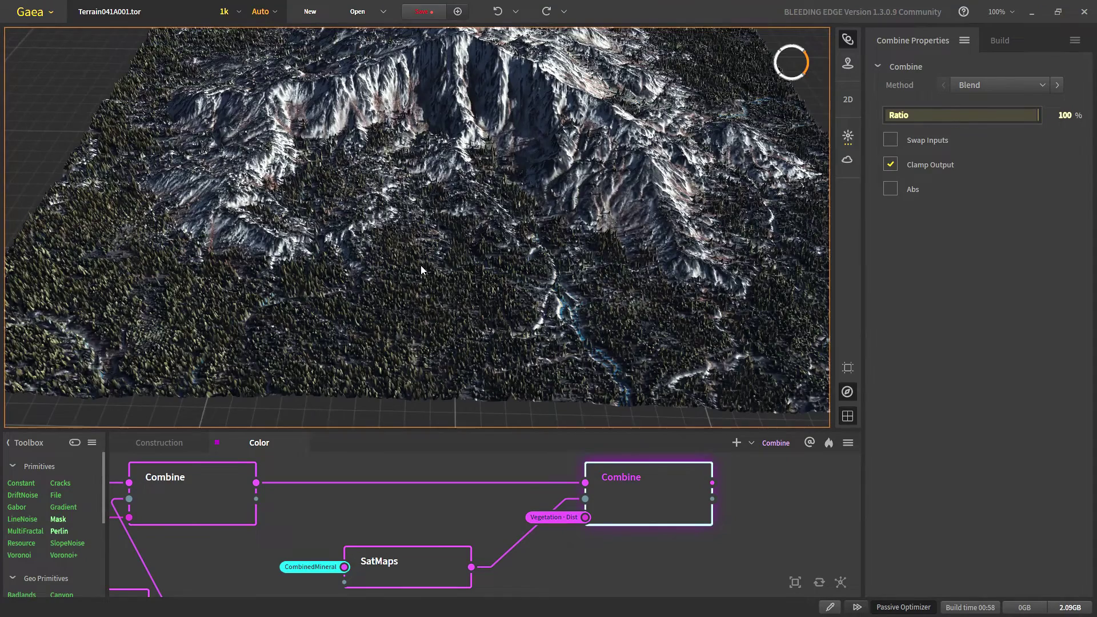
scroll(428, 246, down, 5)
scroll(432, 240, up, 3)
scroll(400, 318, up, 3)
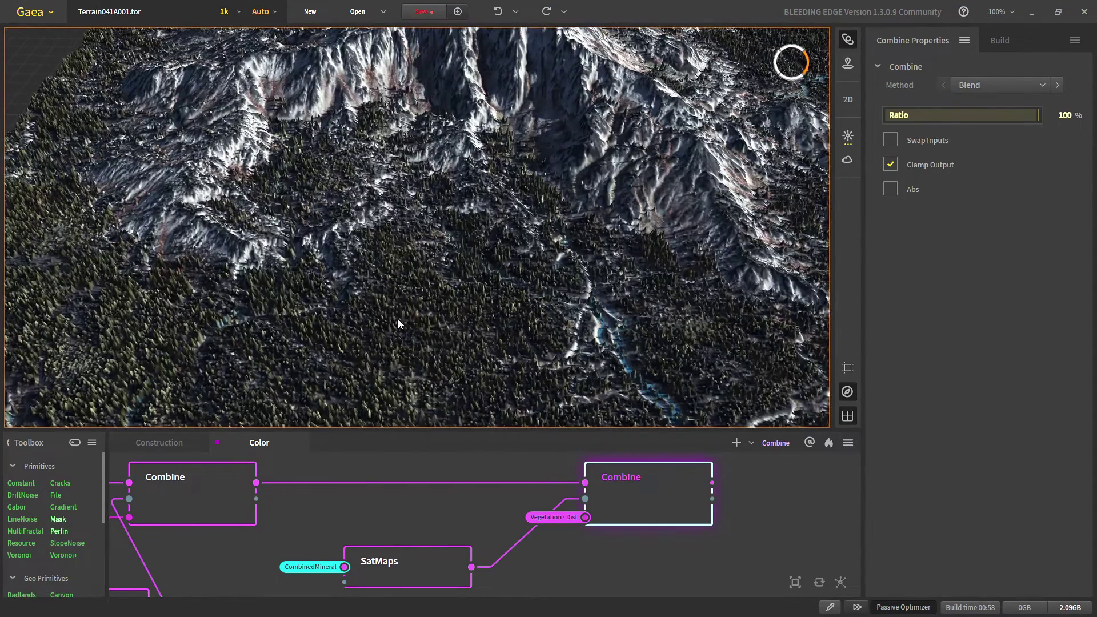
scroll(446, 279, down, 2)
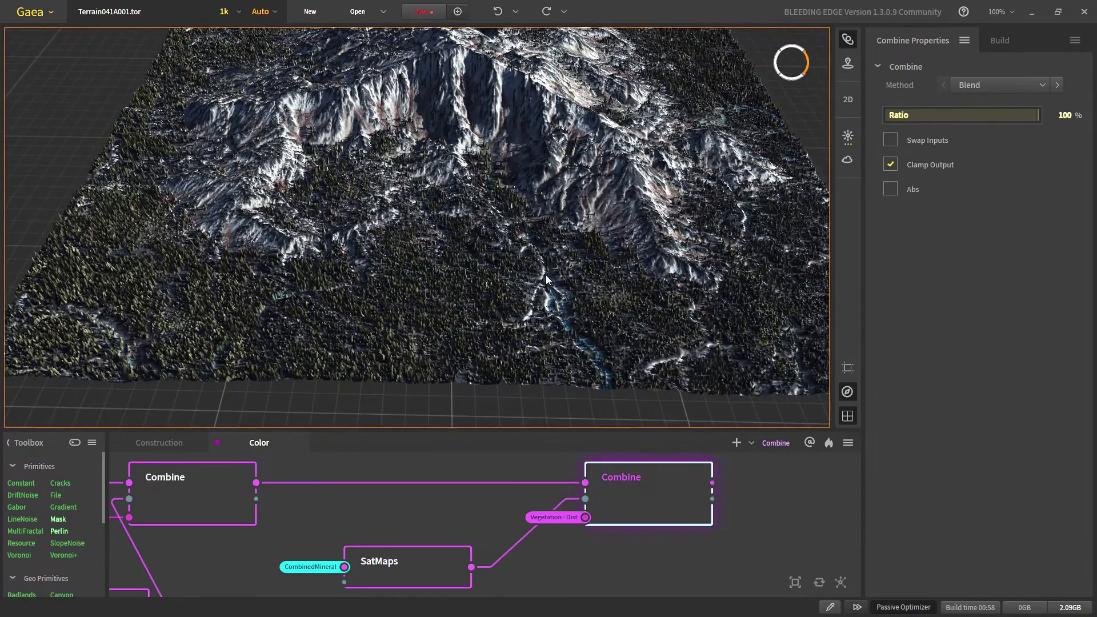
mouse_move(528, 282)
mouse_down()
mouse_move(530, 239)
mouse_move(519, 275)
mouse_up()
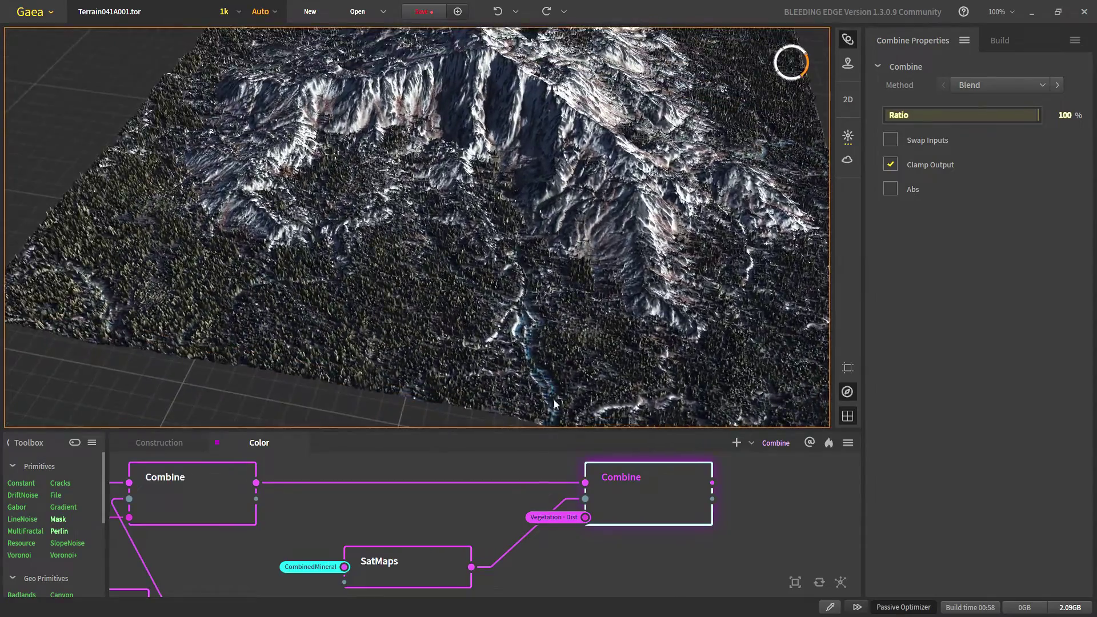
drag(554, 400, 383, 316)
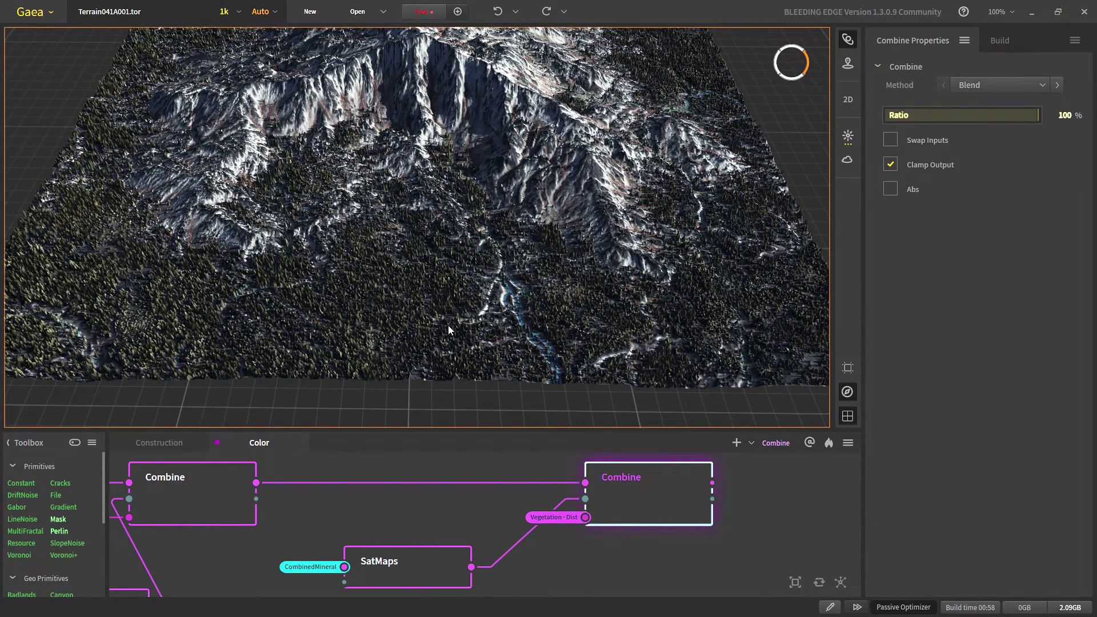
- Trace the graph back past CombinedMineral and display the Add-method Combine that takes the Perlin input
scroll(465, 486, down, 6)
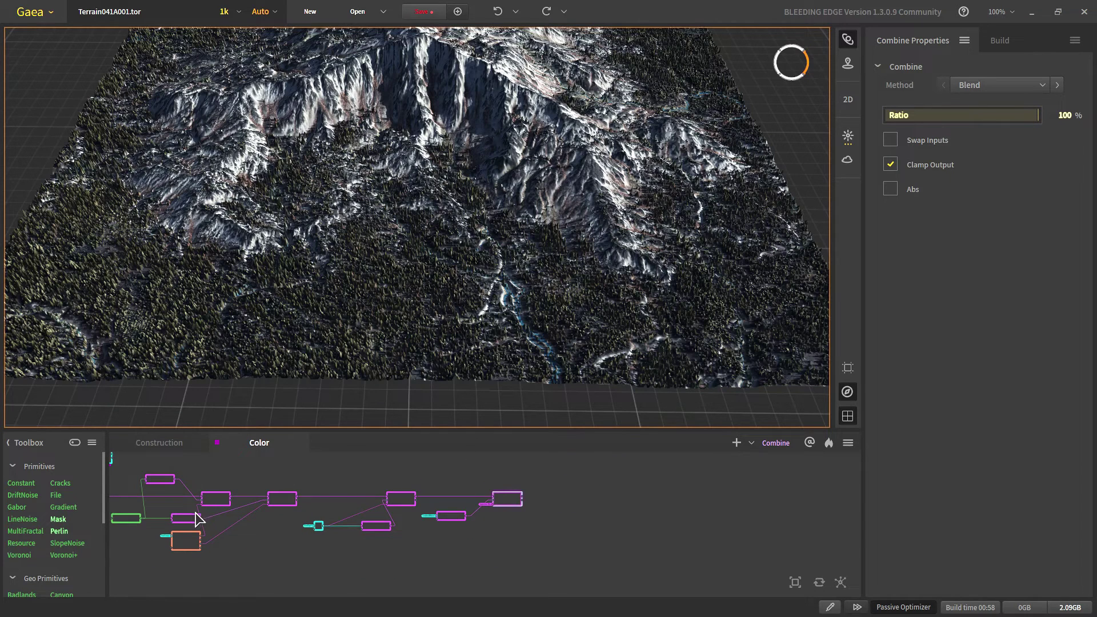
middle_drag(206, 527, 590, 516)
scroll(323, 492, up, 5)
scroll(395, 523, down, 6)
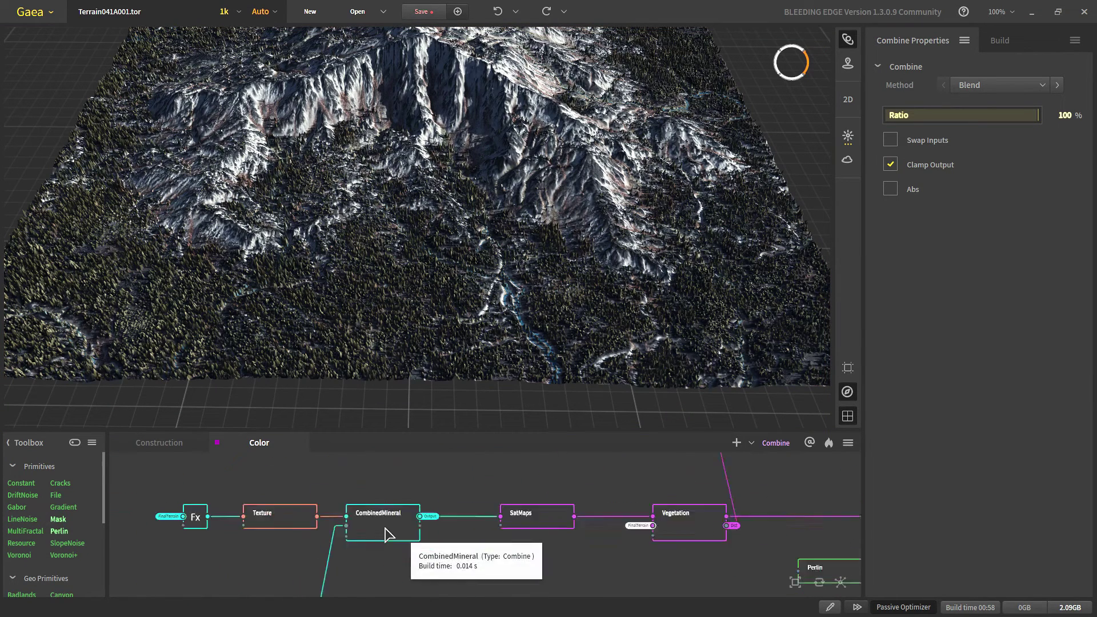
scroll(343, 578, up, 6)
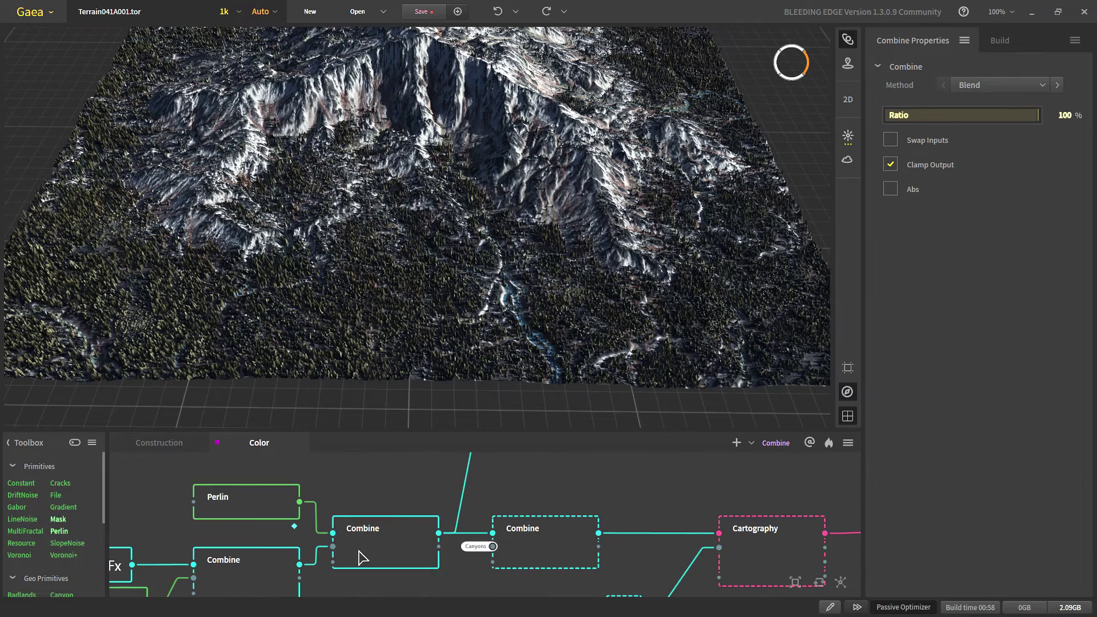
click(371, 549)
middle_drag(354, 535, 326, 510)
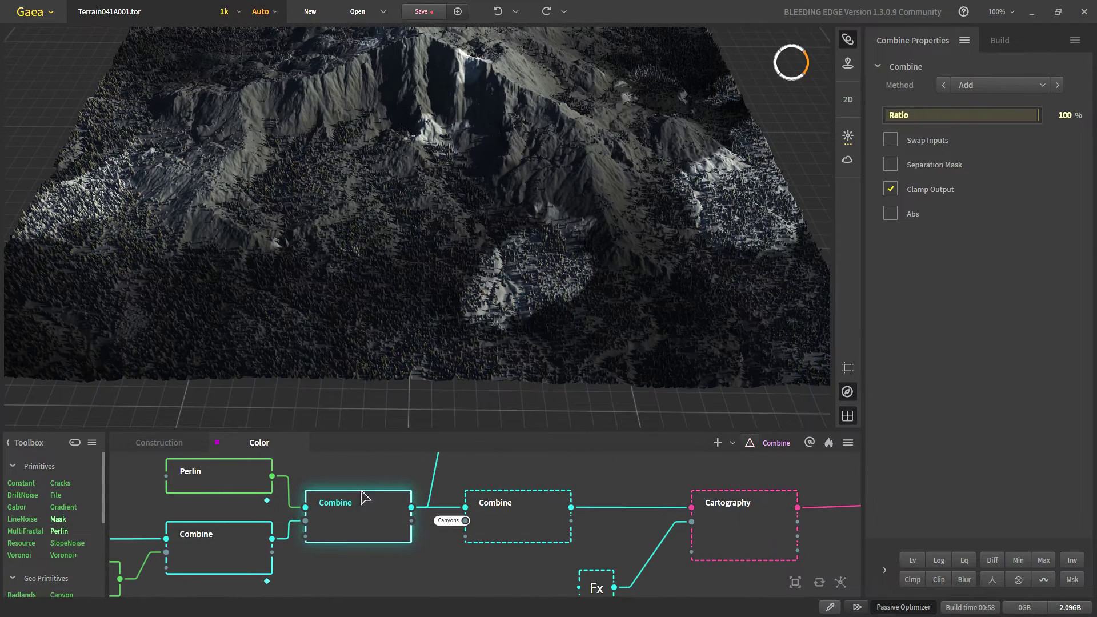
- Display the Combine node fed by Canyons, locate the Canyons source in the Construction graph, and return to that Combine in the Color graph
click(503, 517)
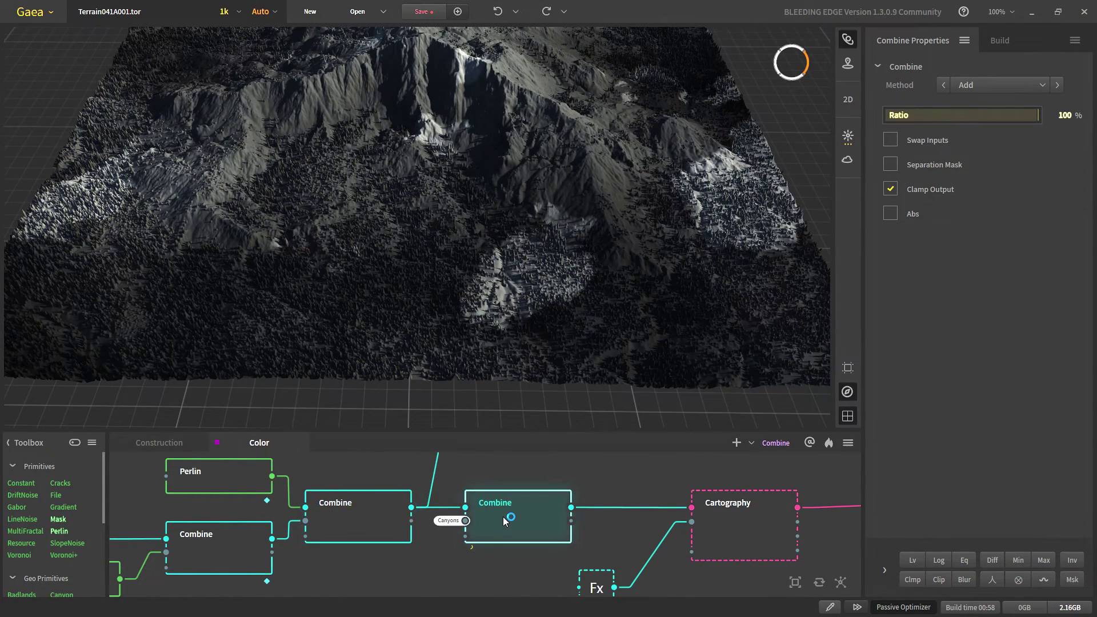
scroll(503, 516, up, 1)
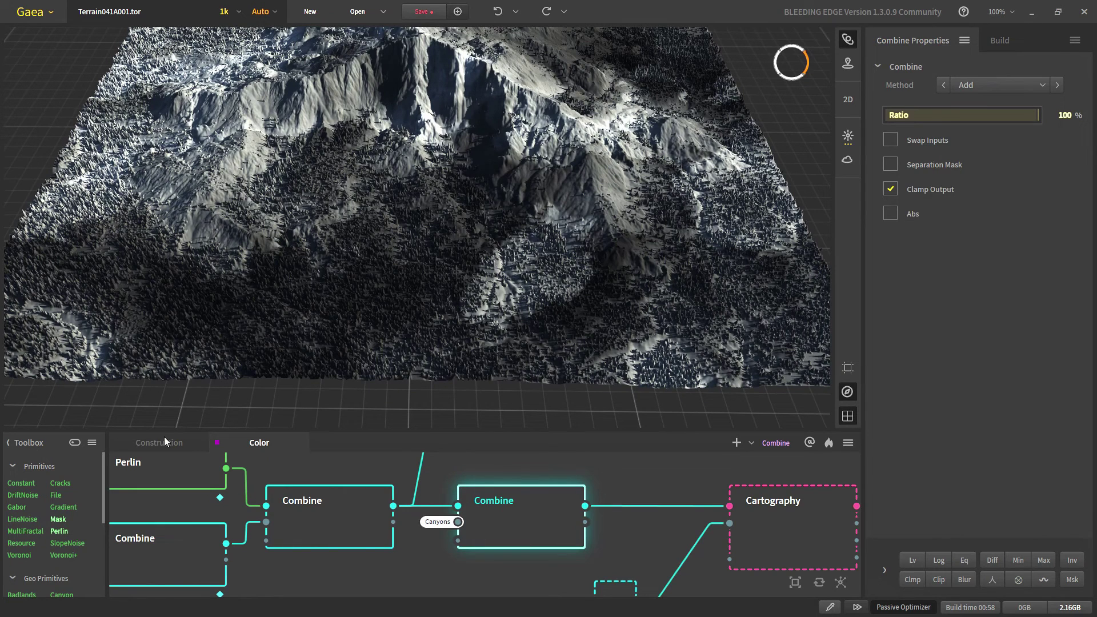
click(165, 443)
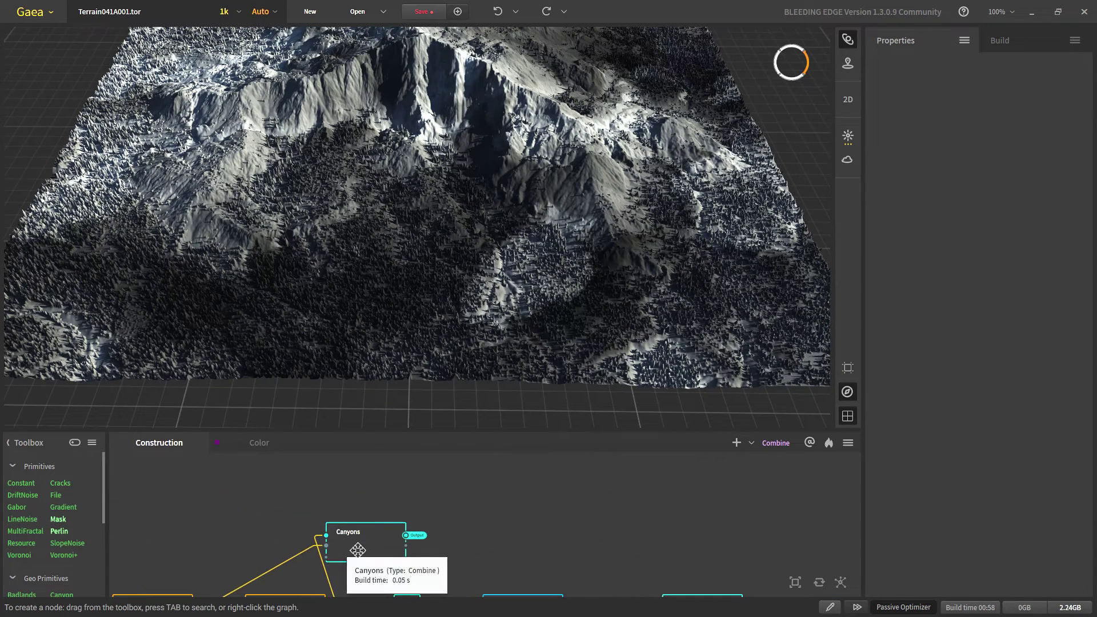
middle_drag(358, 550, 350, 506)
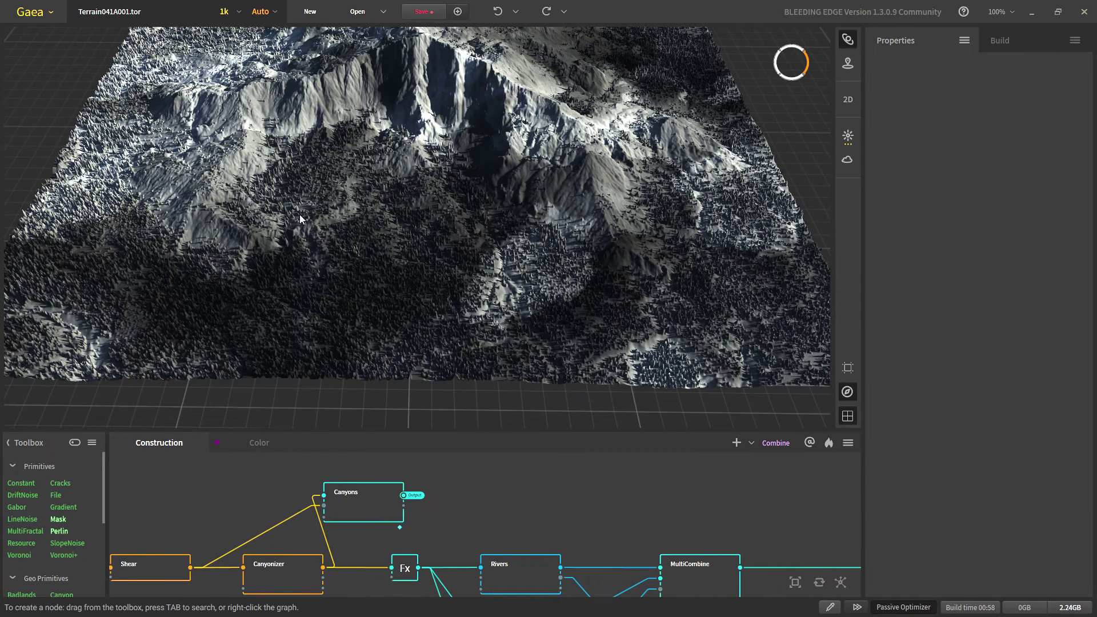
click(256, 446)
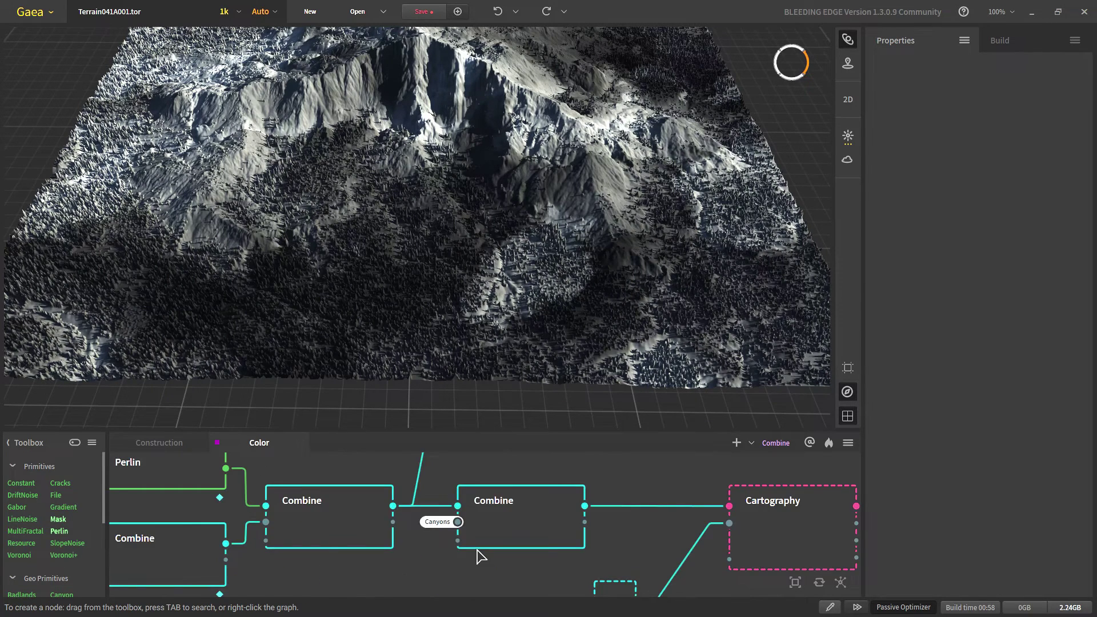
click(496, 542)
middle_drag(496, 542, 411, 541)
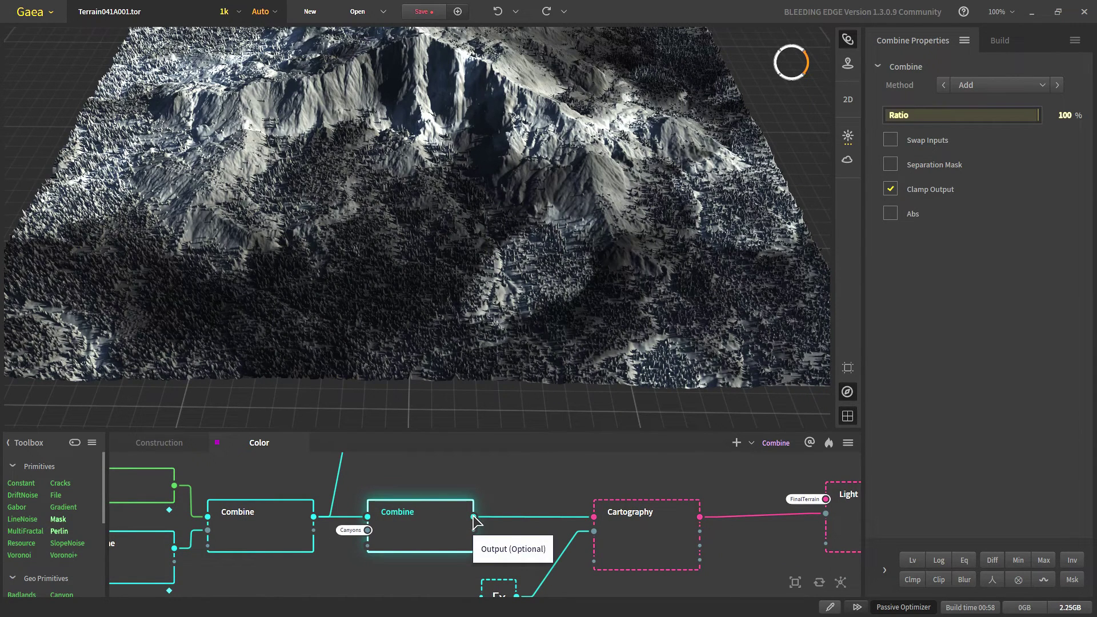
- Display the Cartography node and examine its settings and the Fx node connected to it
middle_drag(539, 571, 527, 523)
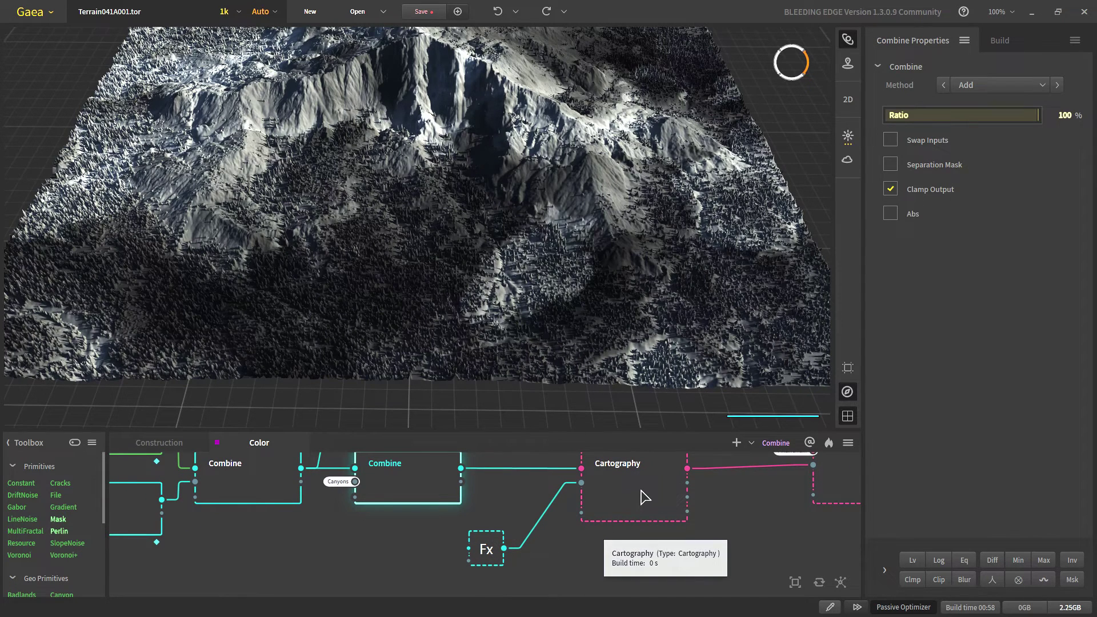
click(603, 480)
middle_drag(603, 480, 560, 500)
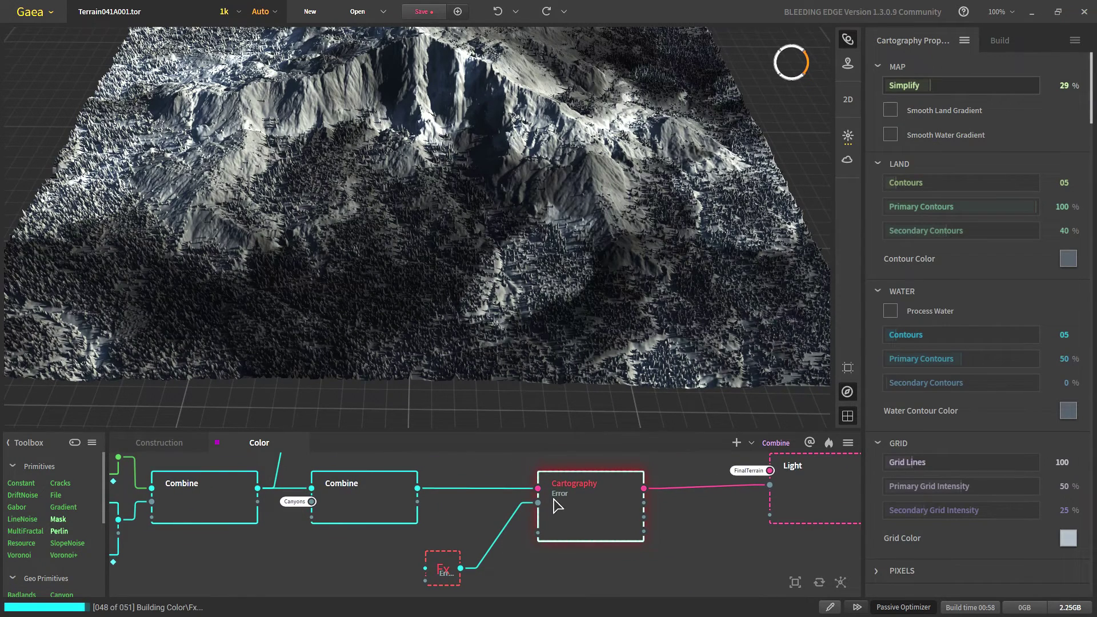
middle_drag(468, 548, 484, 524)
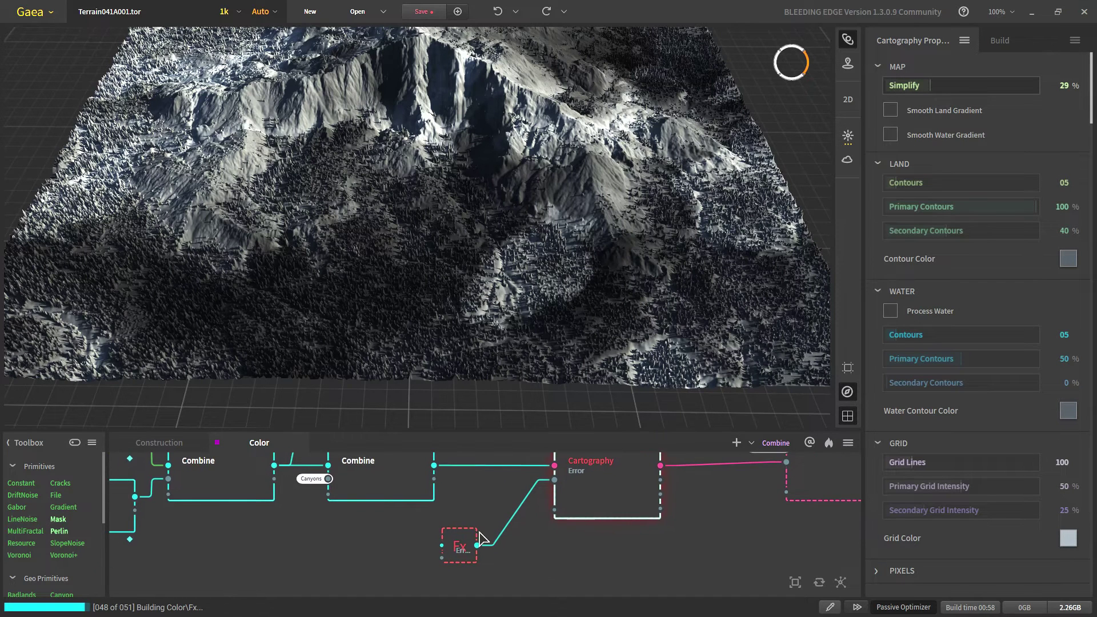
- Connect the RiverDepth portal to the input of the Fx node that feeds Cartography
scroll(457, 539, up, 1)
scroll(469, 548, down, 1)
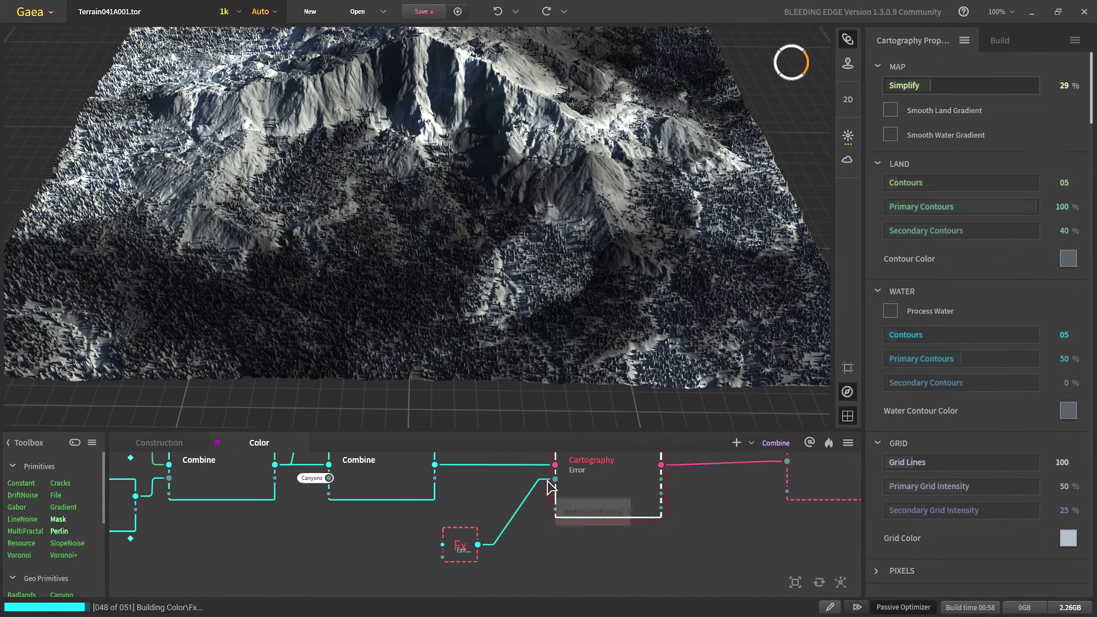
scroll(446, 551, up, 1)
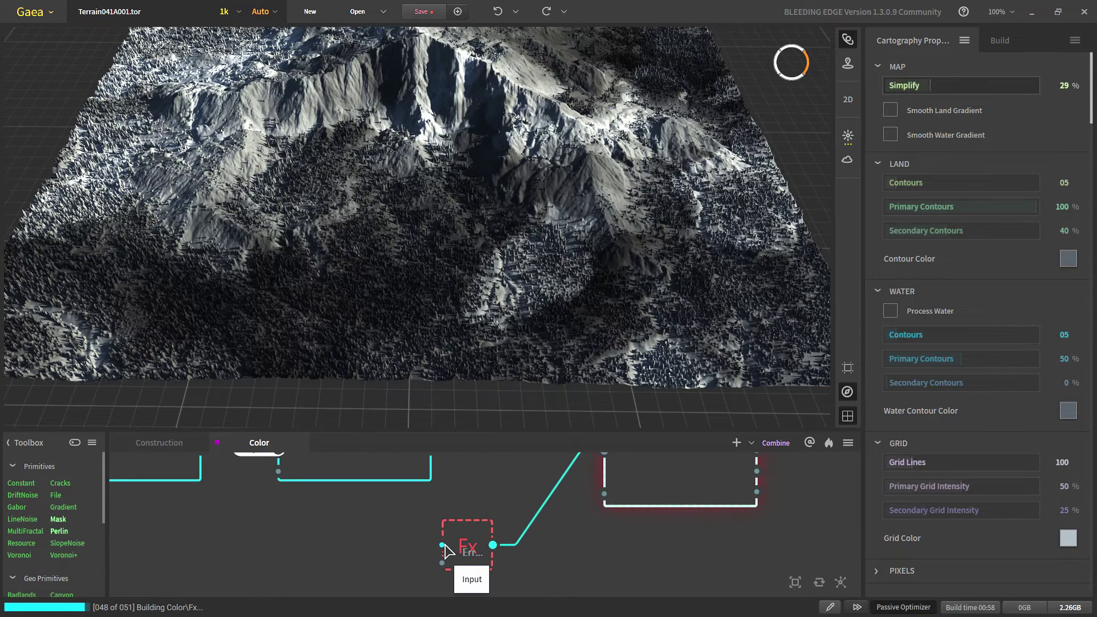
scroll(445, 545, down, 2)
drag(444, 546, 323, 553)
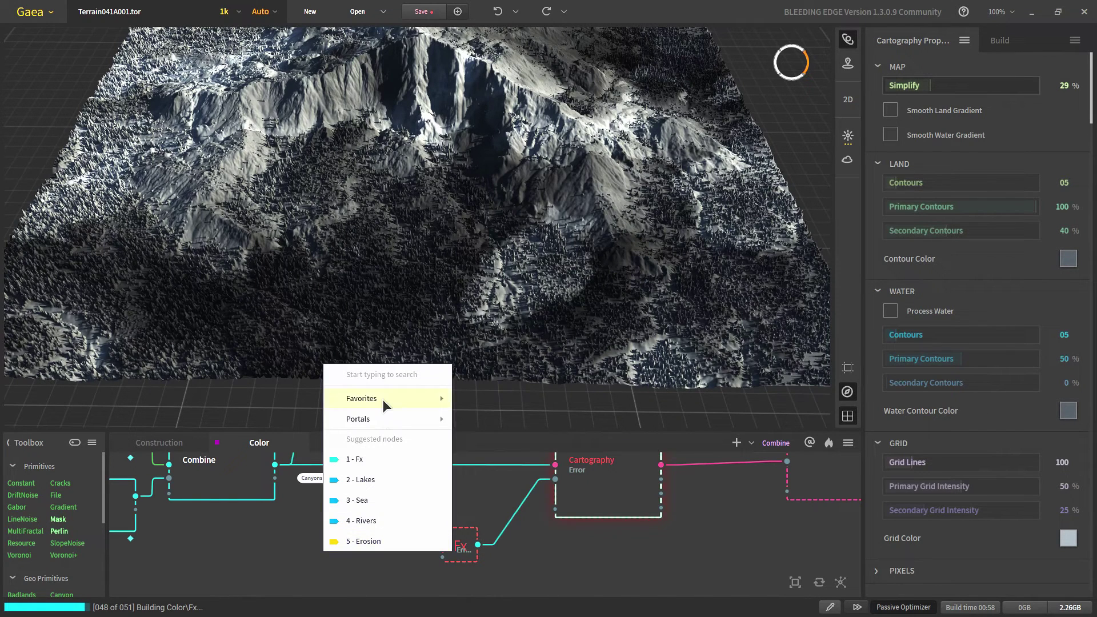
mouse_move(387, 421)
click(495, 481)
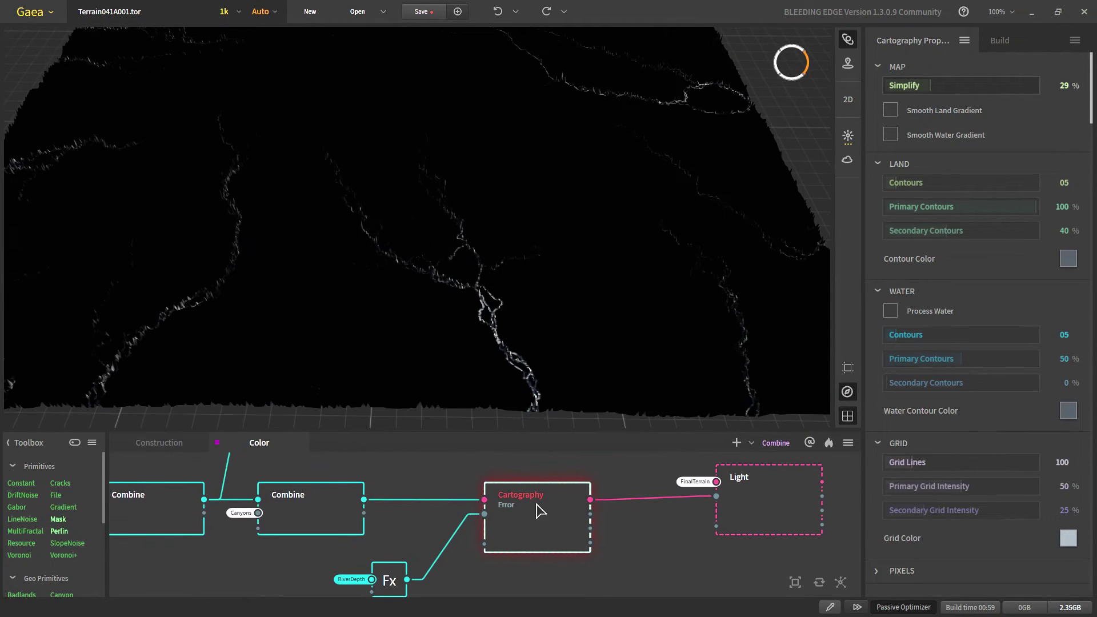
- Display the Cartography node with its RiverDepth mask and inspect the resulting map over the forested terrain
click(354, 516)
click(512, 521)
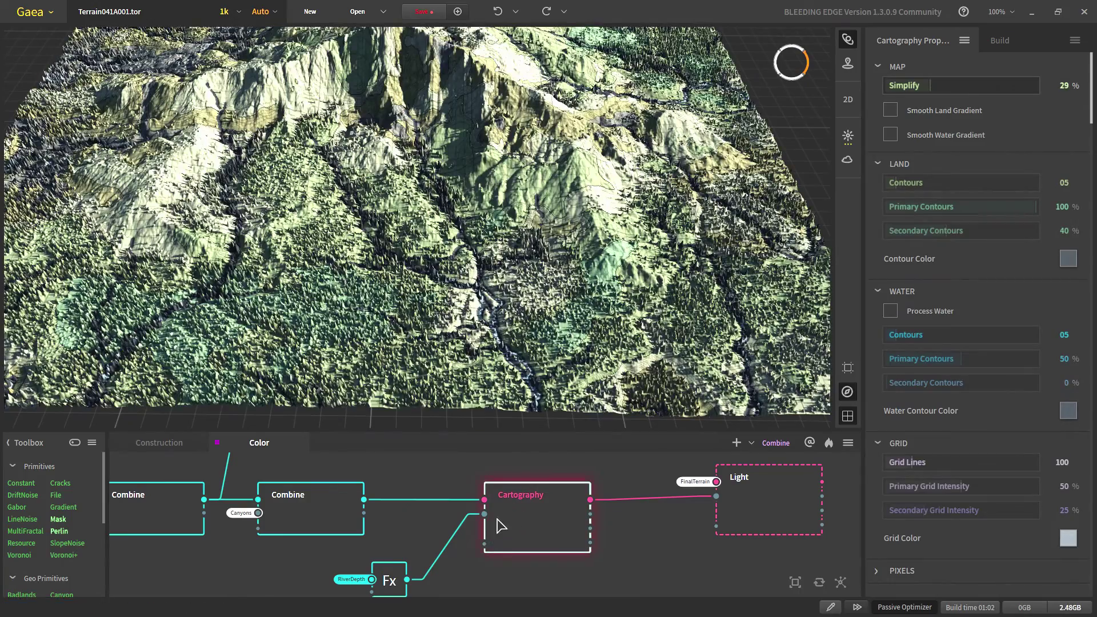
scroll(492, 266, down, 3)
scroll(480, 257, up, 2)
drag(467, 265, 483, 279)
scroll(443, 520, down, 5)
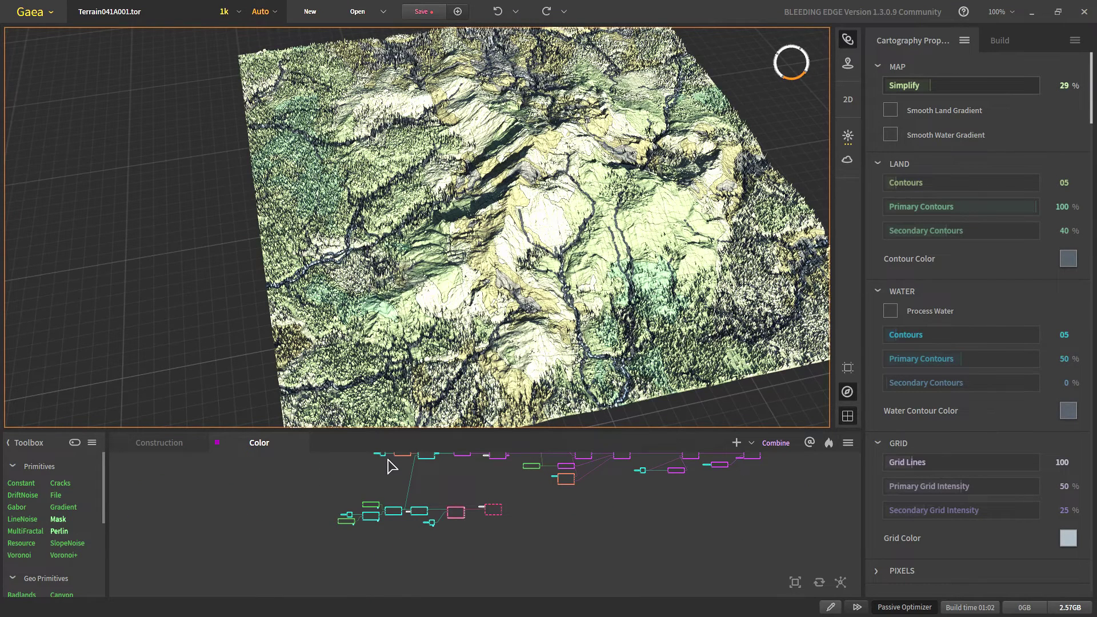
- Pin the FinalTerrain-fed Fx node before Texture as the preview terrain, and display the Cartography node on it
scroll(384, 522, up, 6)
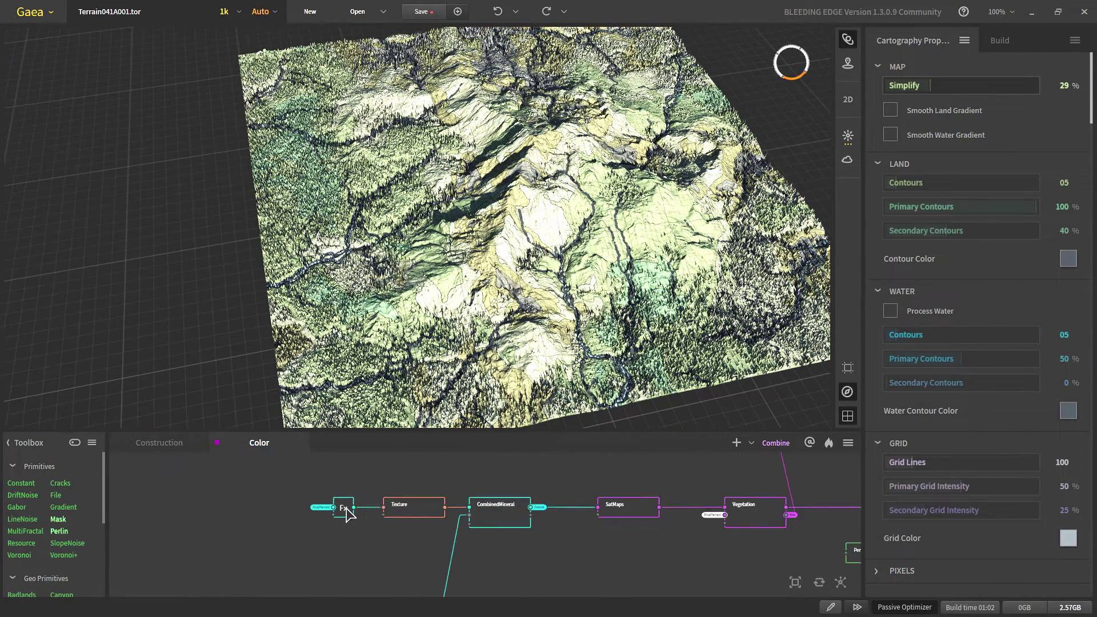
click(344, 514)
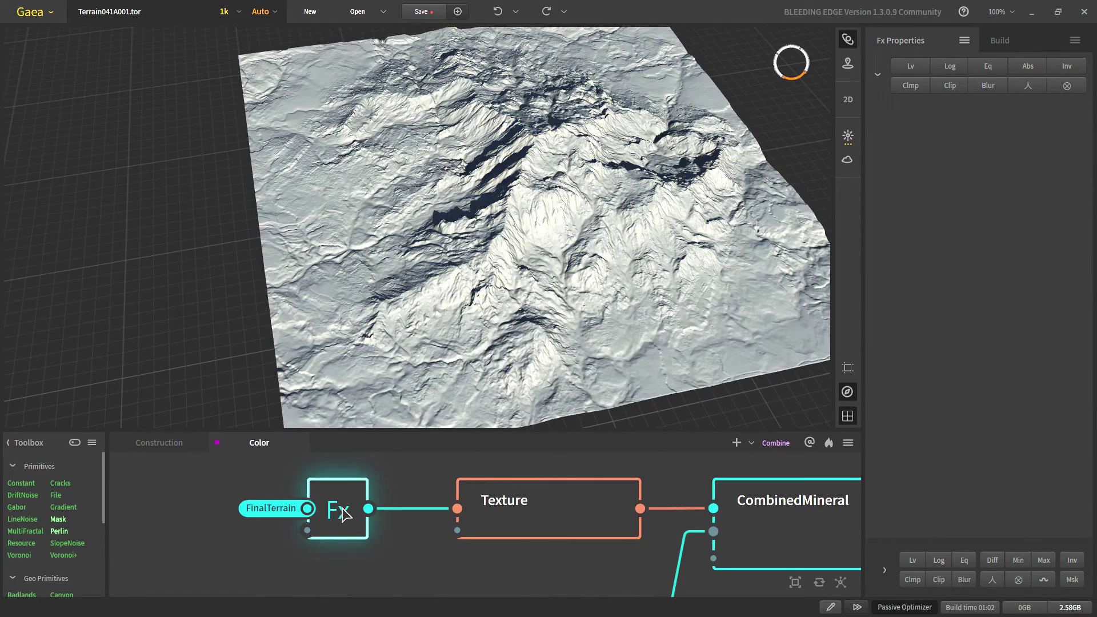
scroll(371, 486, down, 6)
scroll(458, 507, up, 6)
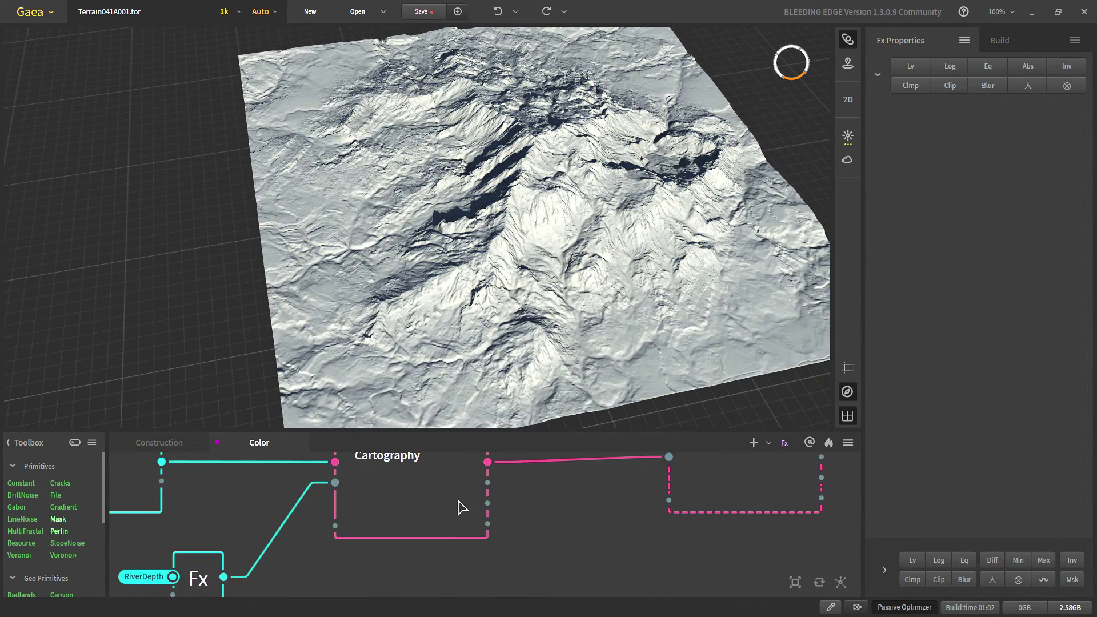
click(425, 528)
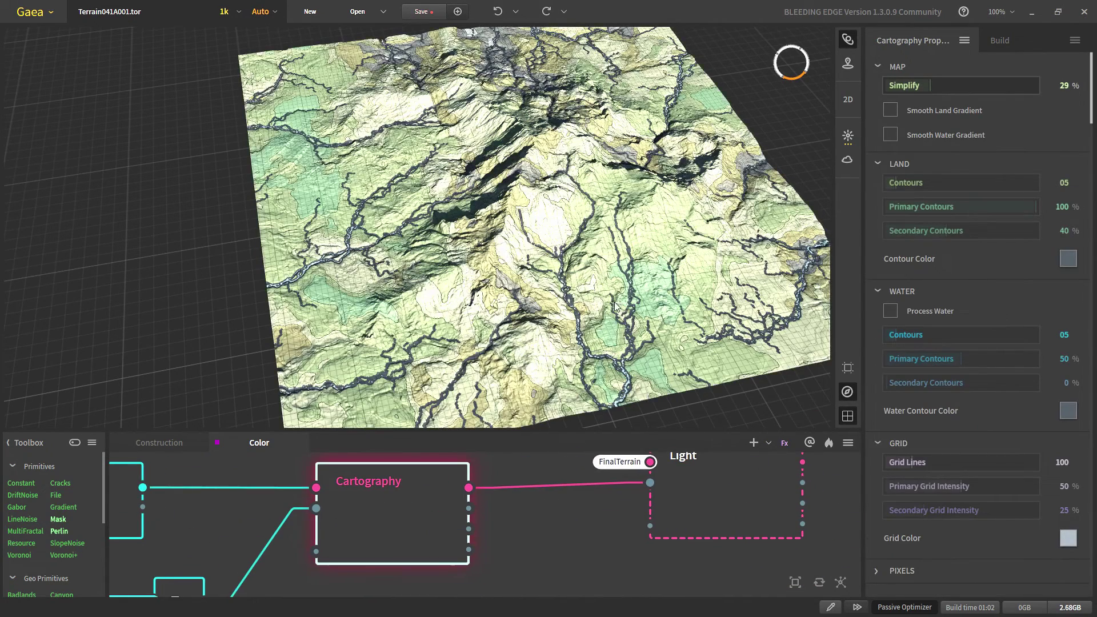
- Inspect the Cartography map on the terrain from several angles and expand the node's Colors settings
scroll(413, 316, up, 3)
drag(392, 311, 537, 344)
scroll(543, 351, down, 5)
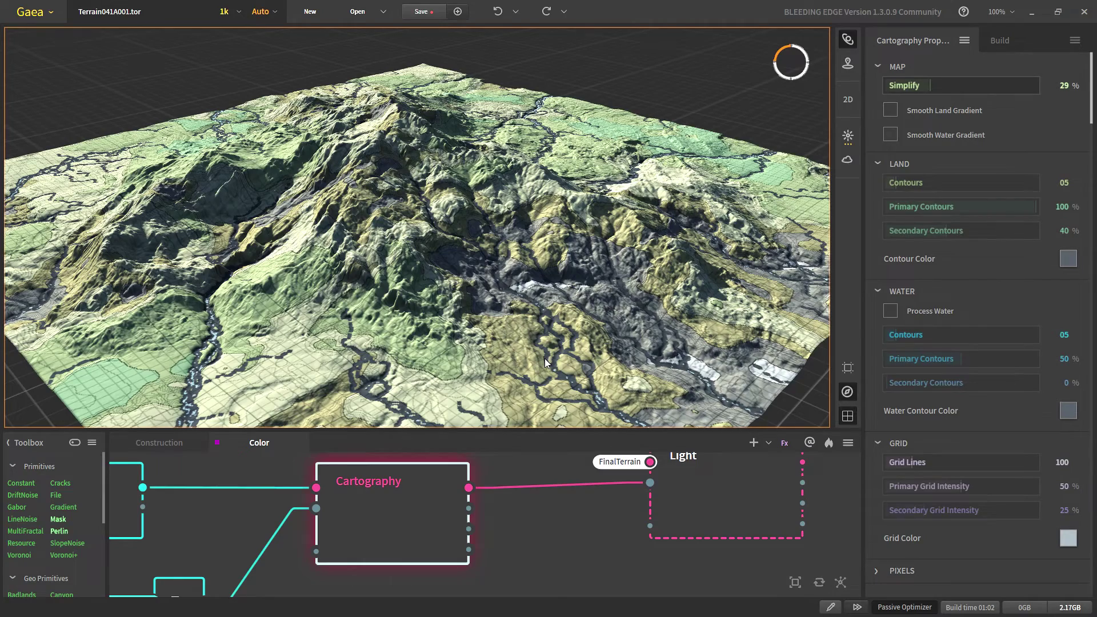
scroll(529, 355, up, 4)
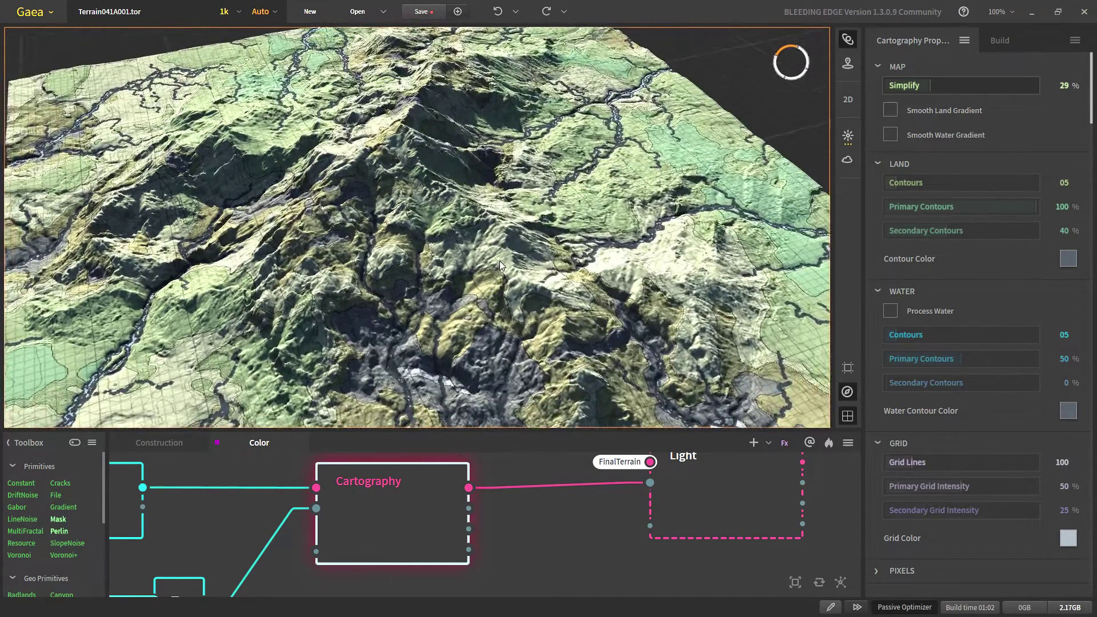
scroll(502, 325, down, 3)
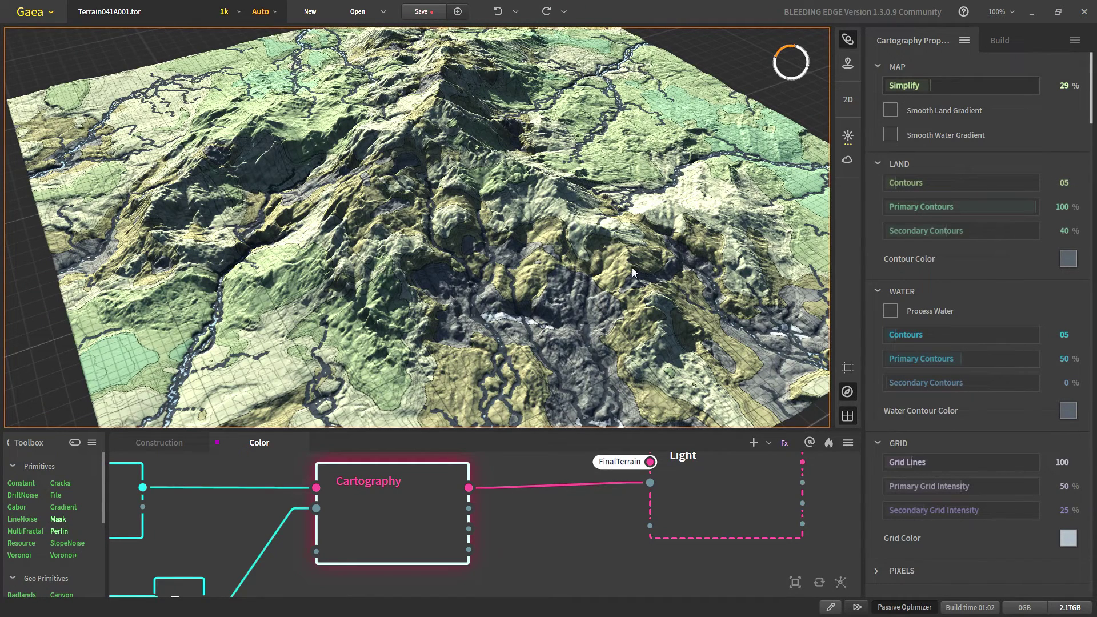
scroll(963, 522, down, 1)
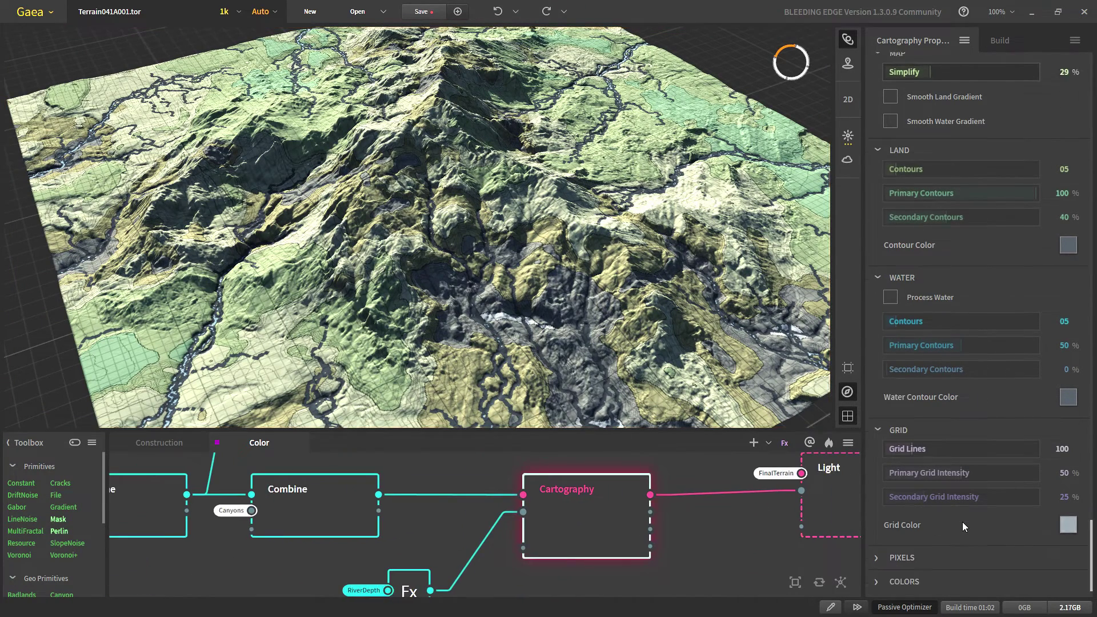
click(875, 581)
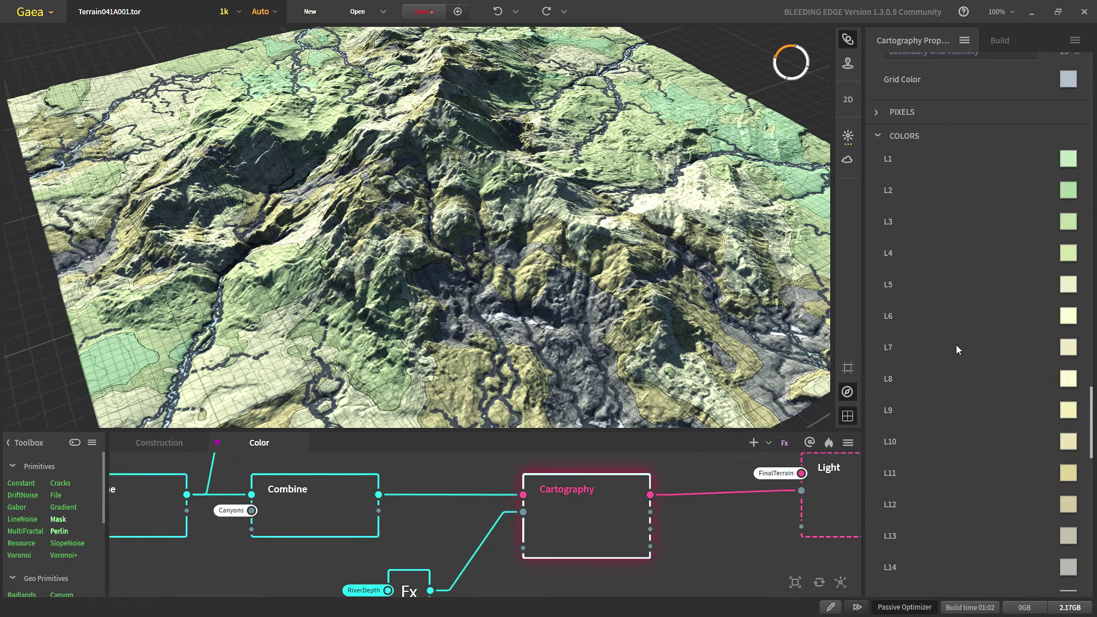
- Display the Light node after Cartography and examine its sun, direct, ambient and advanced settings
drag(727, 495, 527, 508)
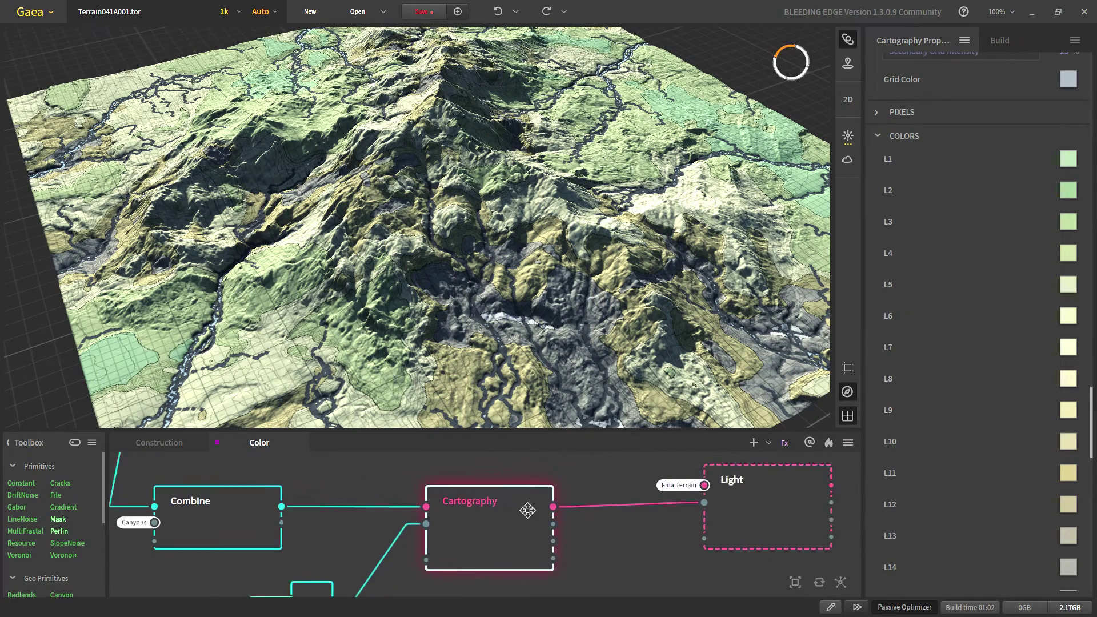
click(665, 516)
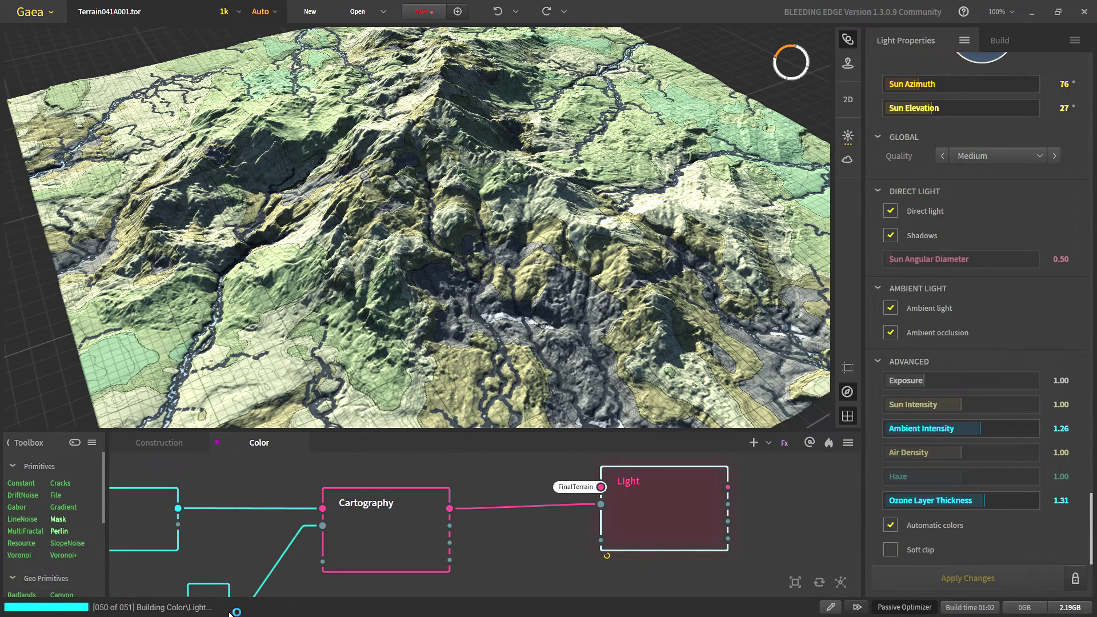
scroll(941, 247, up, 3)
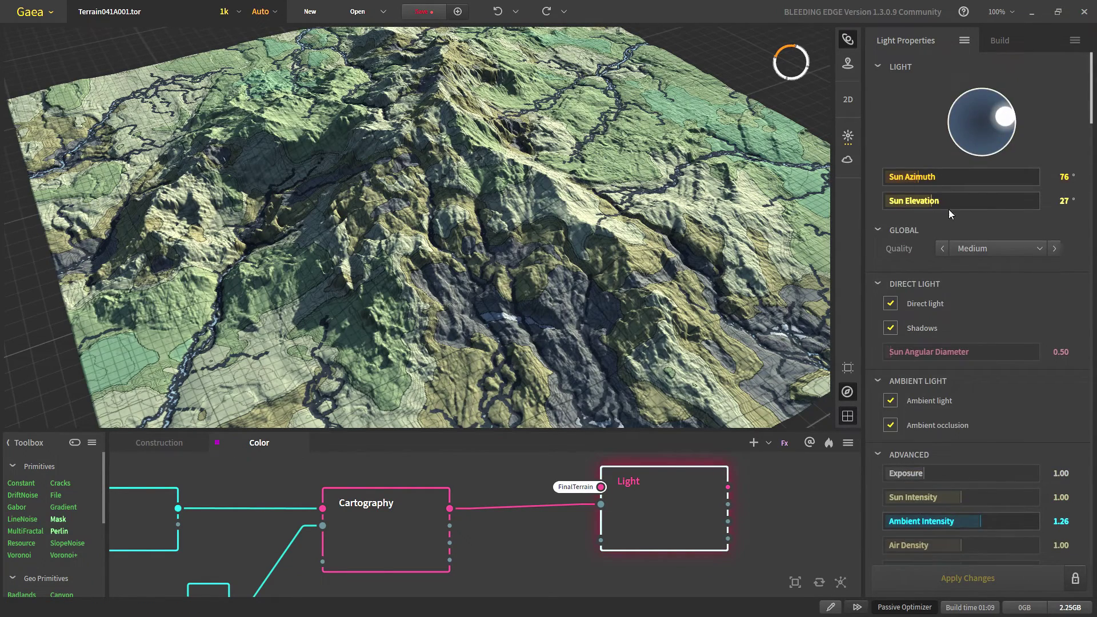
scroll(913, 446, down, 2)
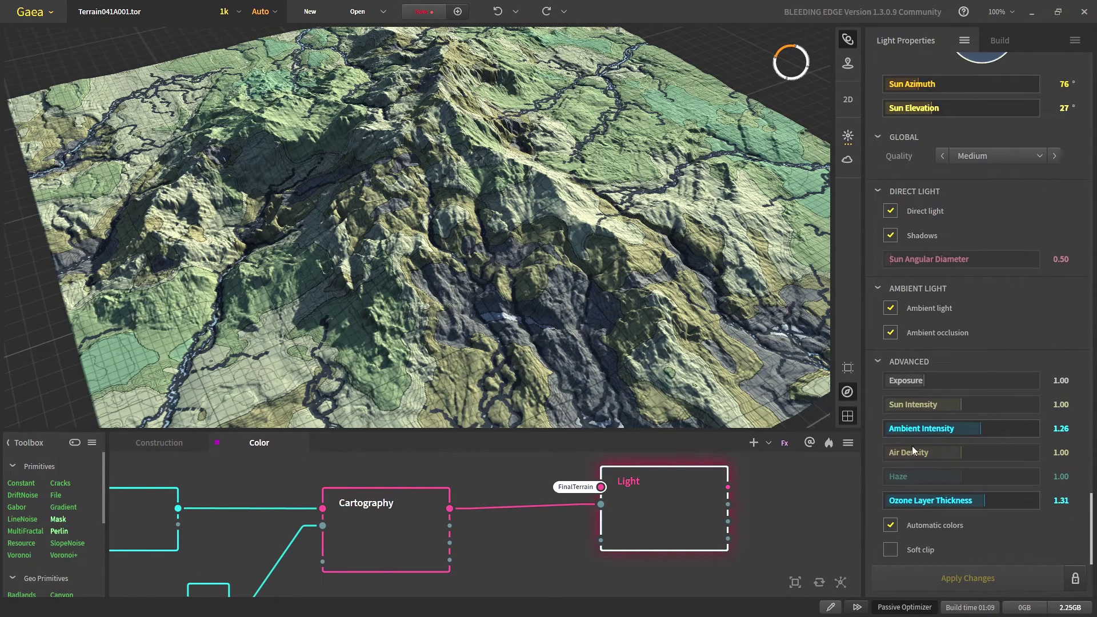
scroll(896, 223, up, 2)
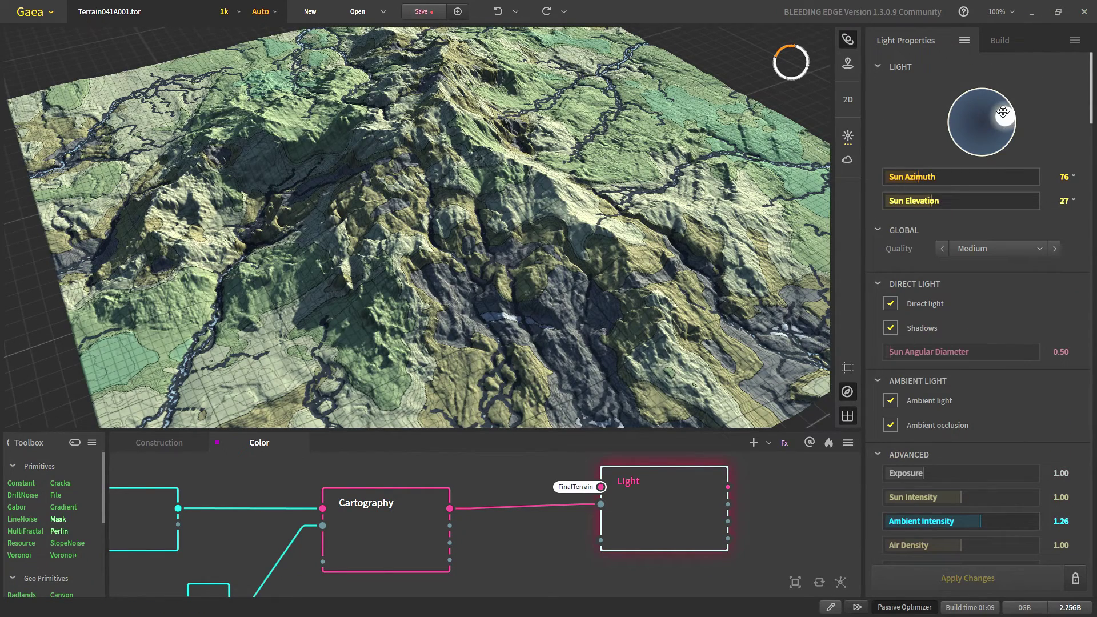
scroll(938, 408, down, 2)
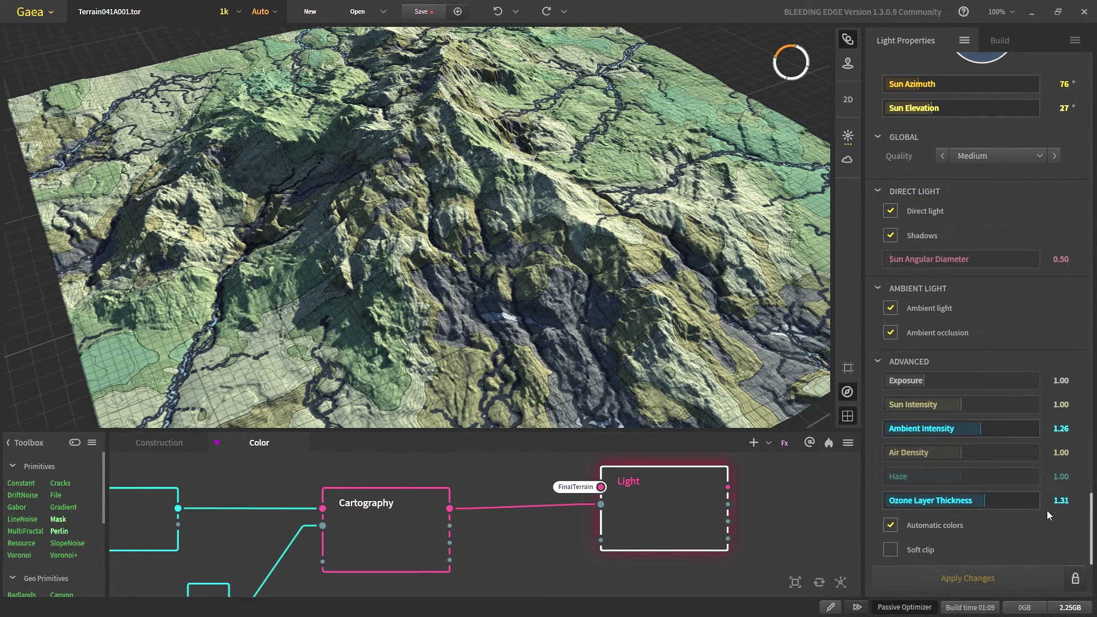
middle_drag(648, 533, 570, 564)
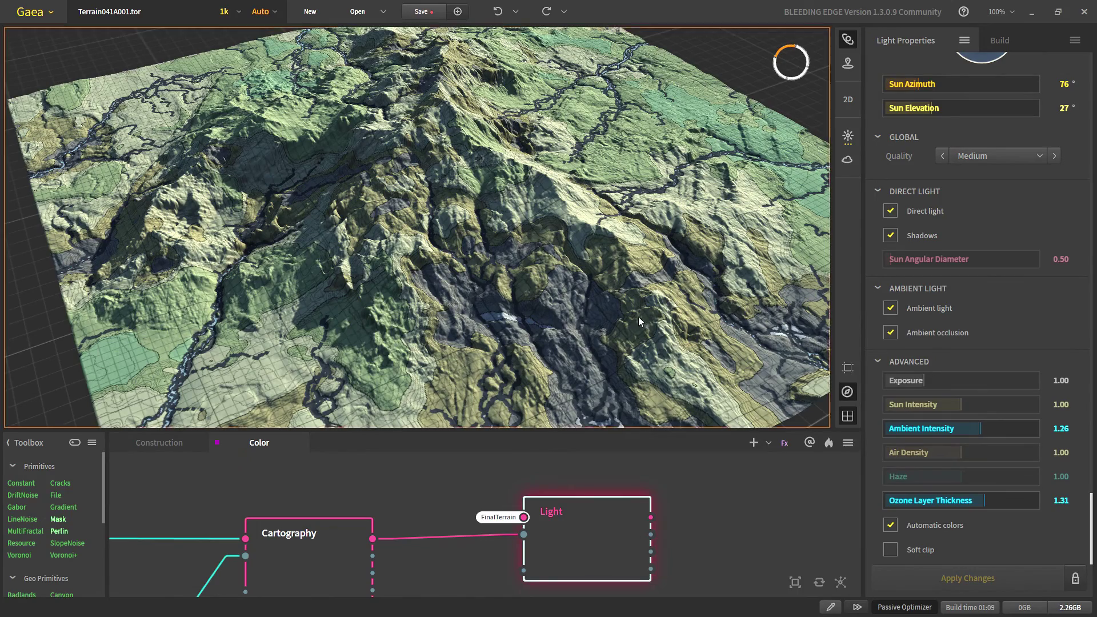
- Hide the viewport's compass and grid, and show the sky behind the lit map terrain
drag(640, 317, 495, 310)
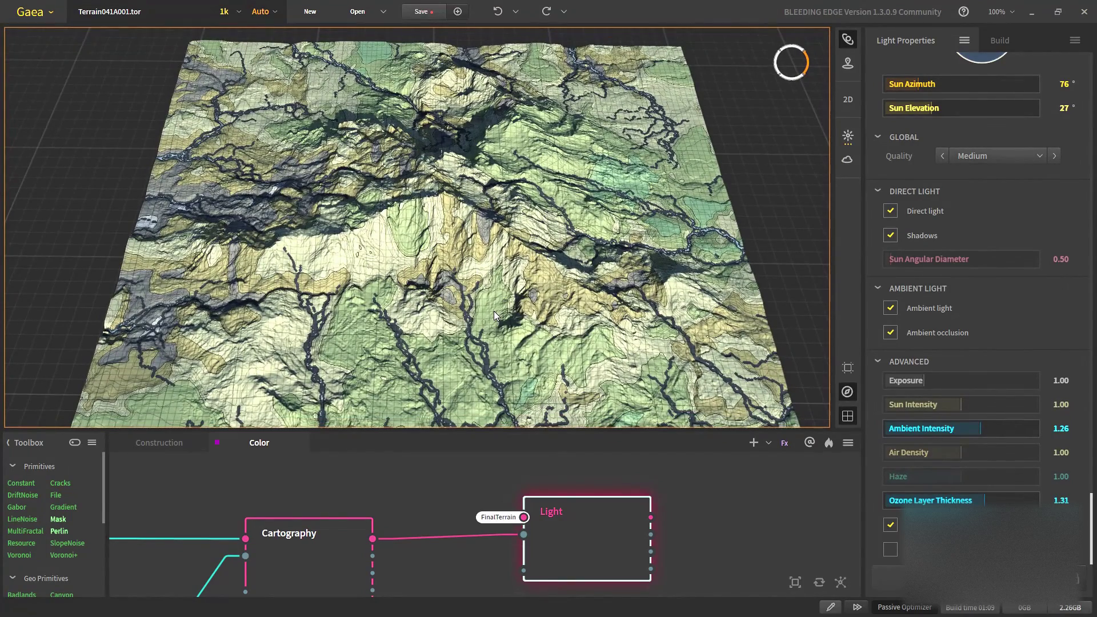
click(847, 392)
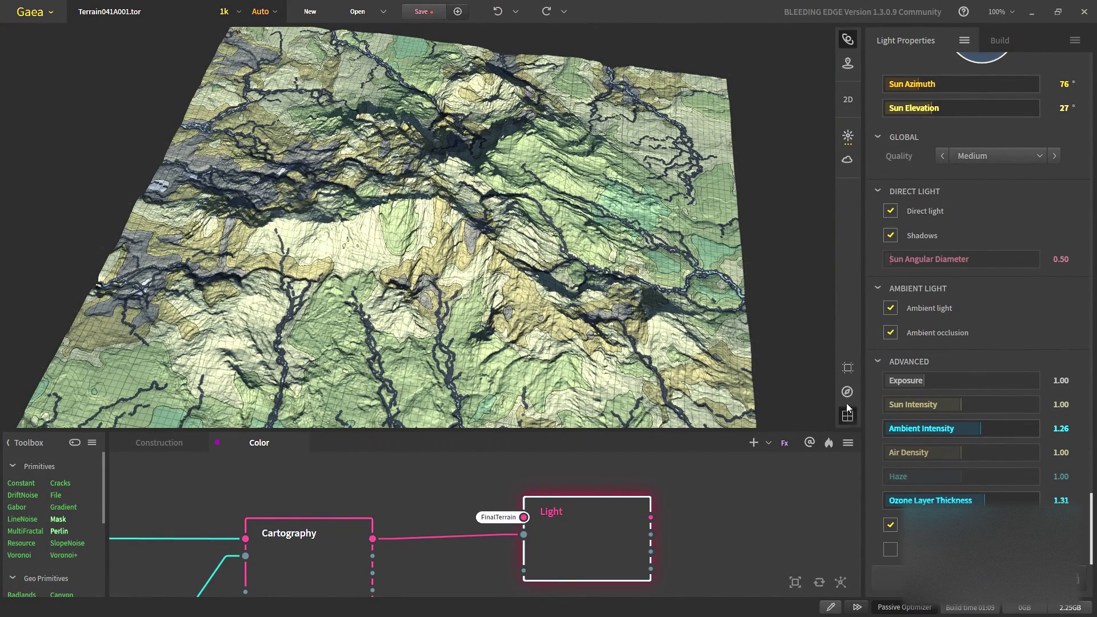
click(846, 164)
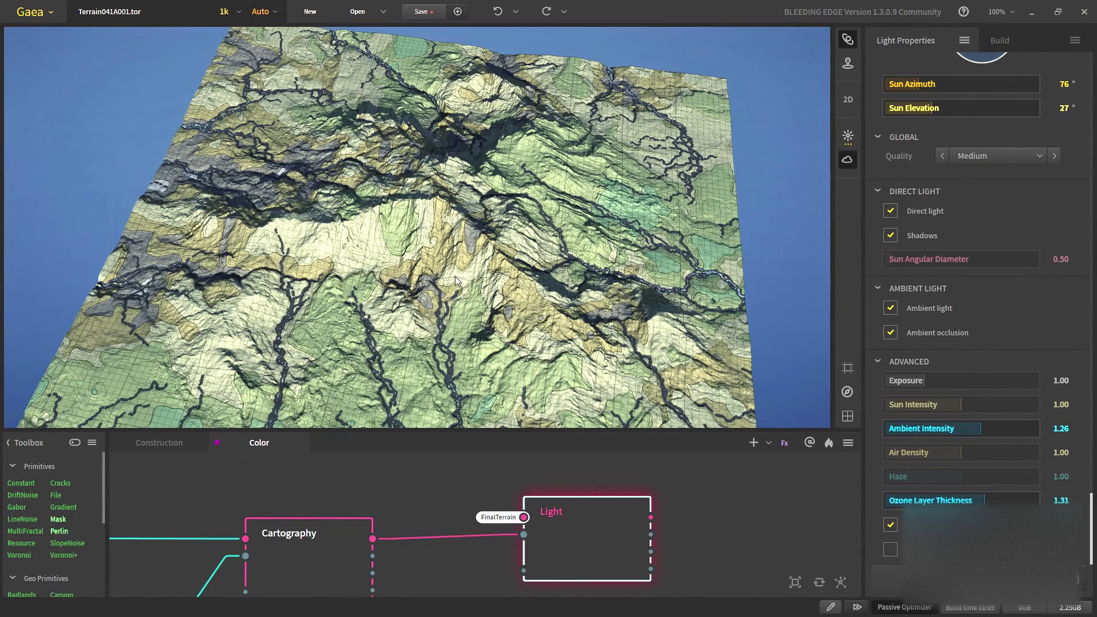
drag(451, 352, 455, 392)
scroll(460, 383, up, 3)
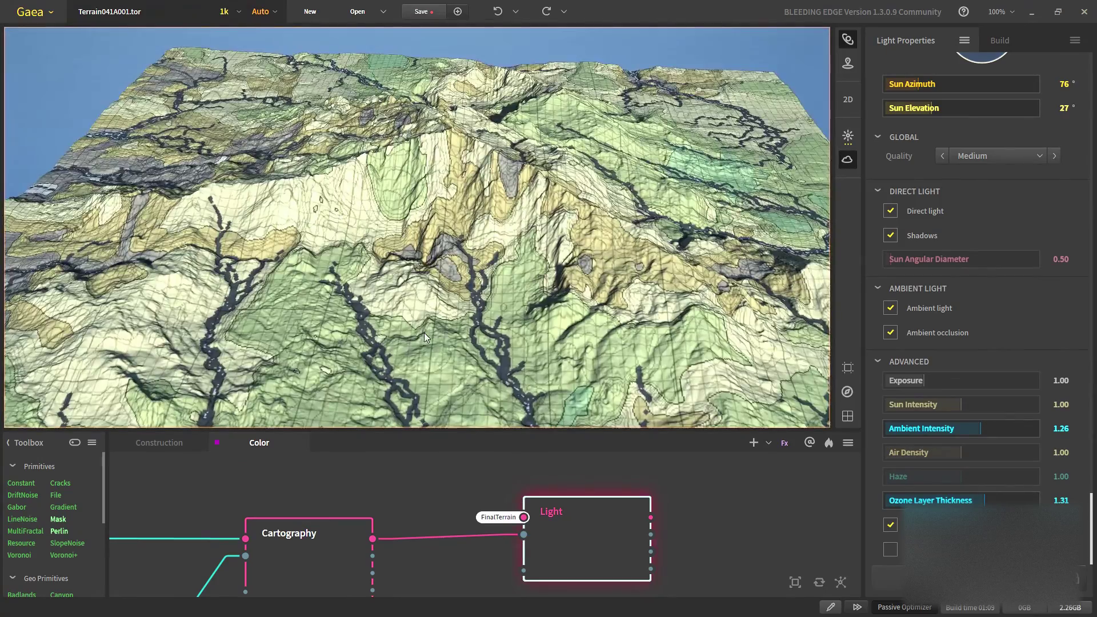